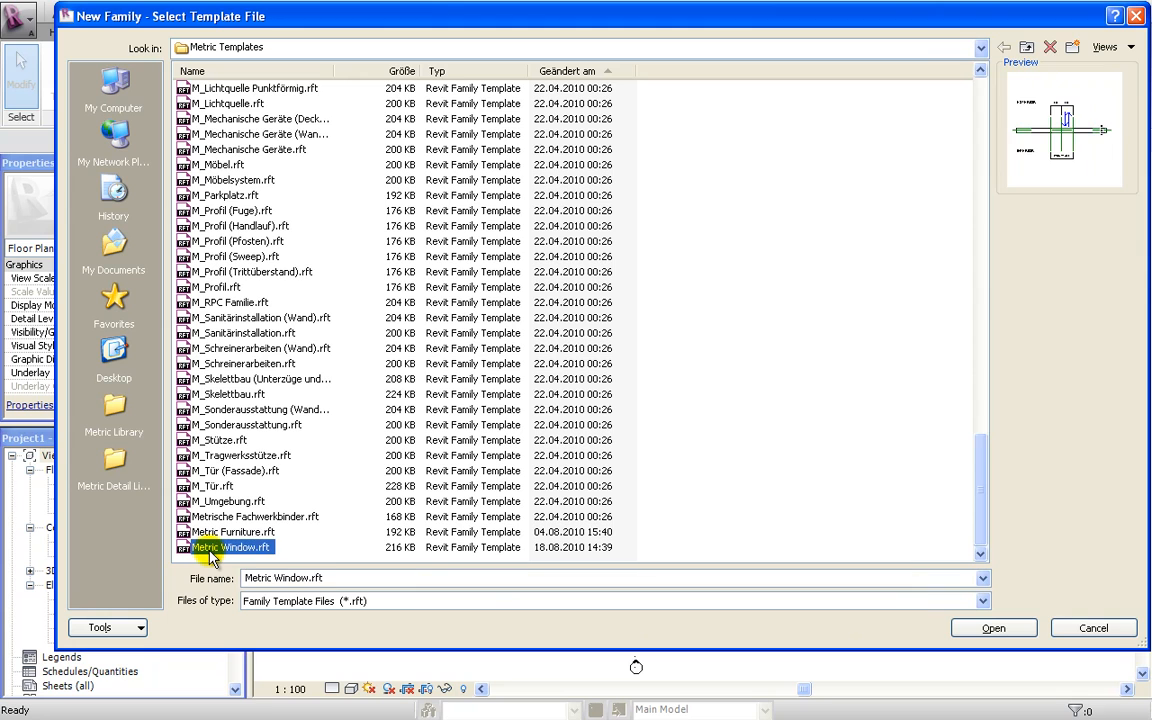
Create a new family from the Metric Window.rft template and inspect its wall opening in the 3D view.
{"action": "left_click", "coordinate": [1023, 631]}
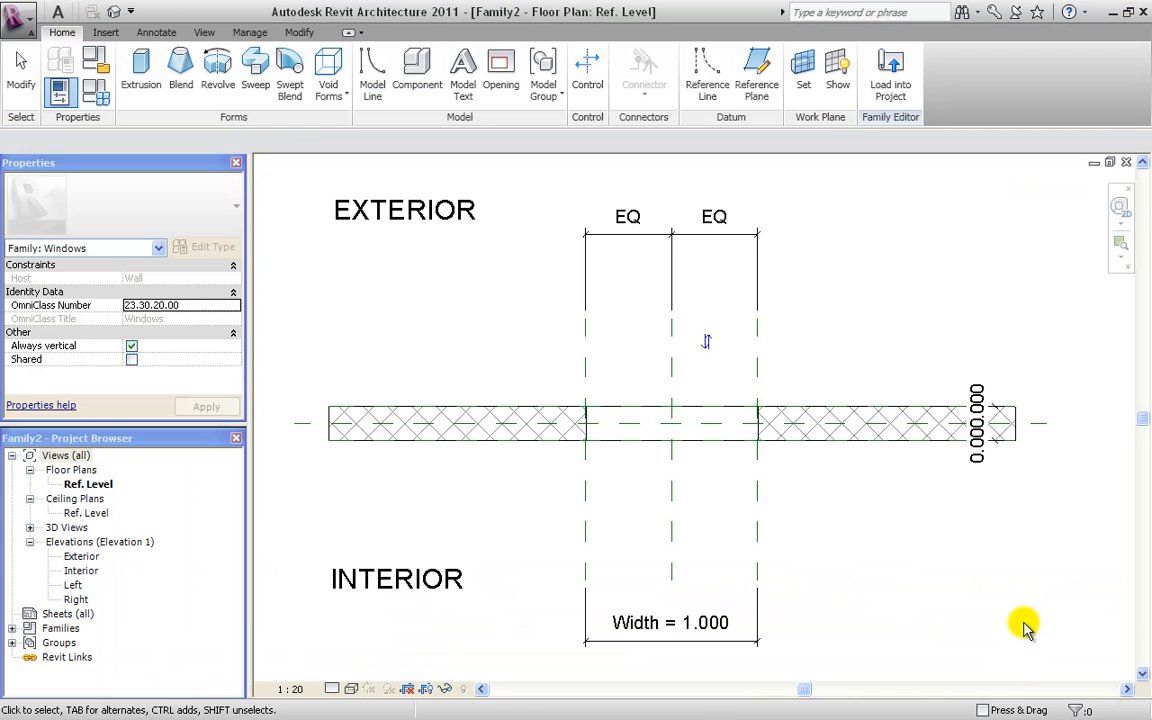
{"action": "scroll", "coordinate": [605, 475], "scroll_direction": "down", "scroll_amount": 3}
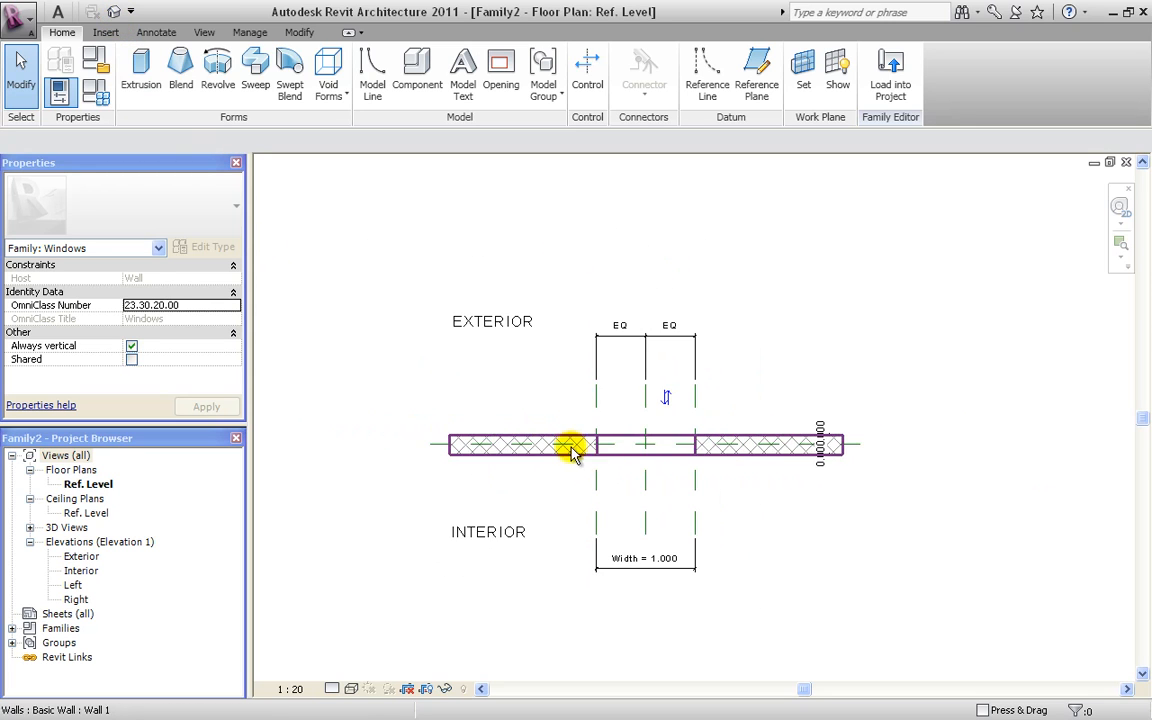
{"action": "left_click", "coordinate": [112, 11]}
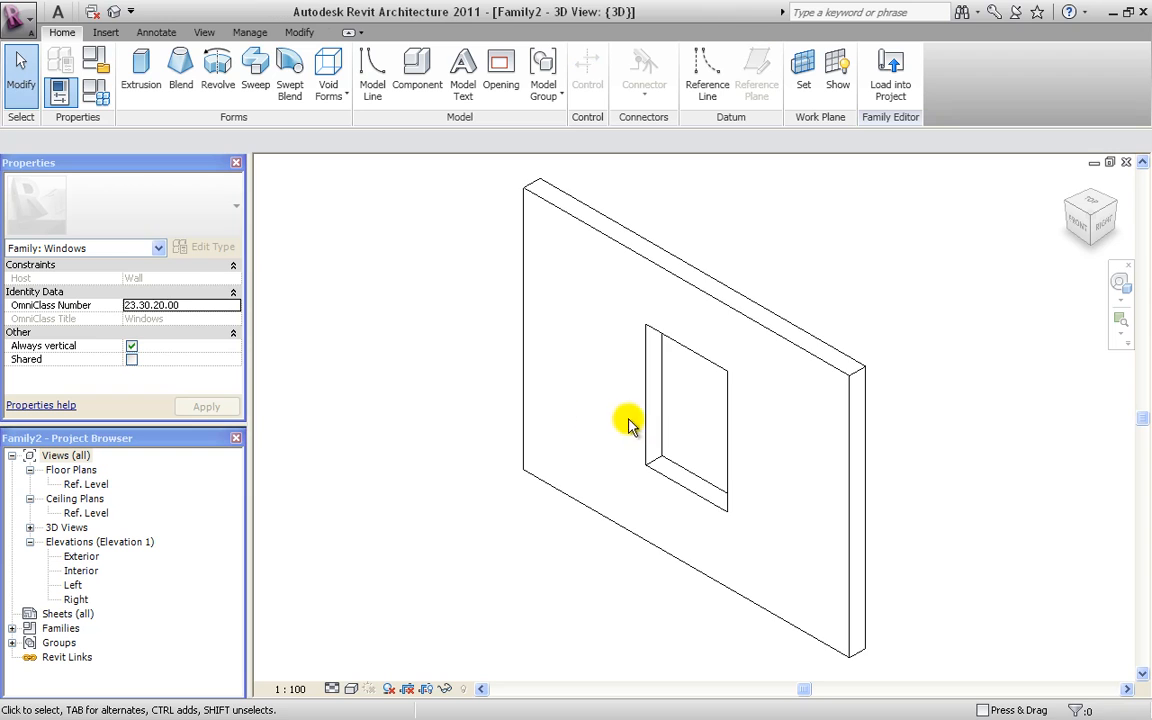
{"action": "middle_click_drag", "start_coordinate": [632, 488], "coordinate": [700, 420], "text": "shift"}
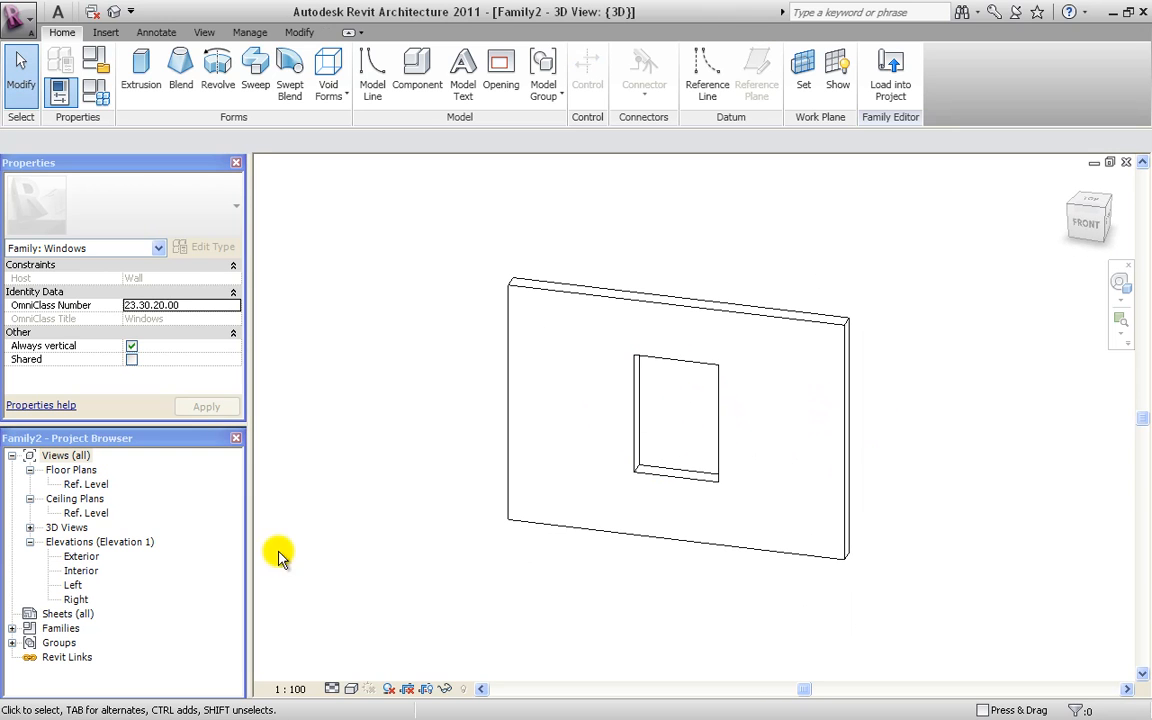
In the Ref. Level floor plan, draw a horizontal reference plane along the wall's full length, between the wall and the INTERIOR label.
{"action": "double_click", "coordinate": [86, 484]}
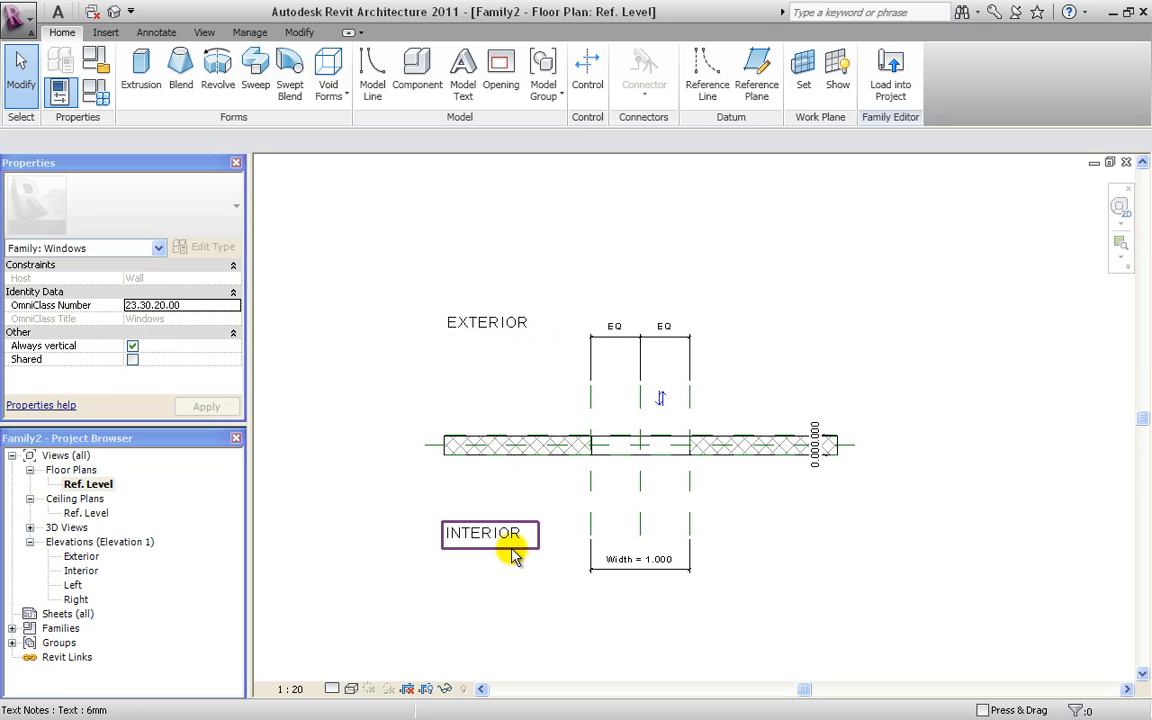
{"action": "scroll", "coordinate": [596, 514], "scroll_direction": "up", "scroll_amount": 1}
{"action": "middle_click_drag", "start_coordinate": [581, 488], "coordinate": [590, 455]}
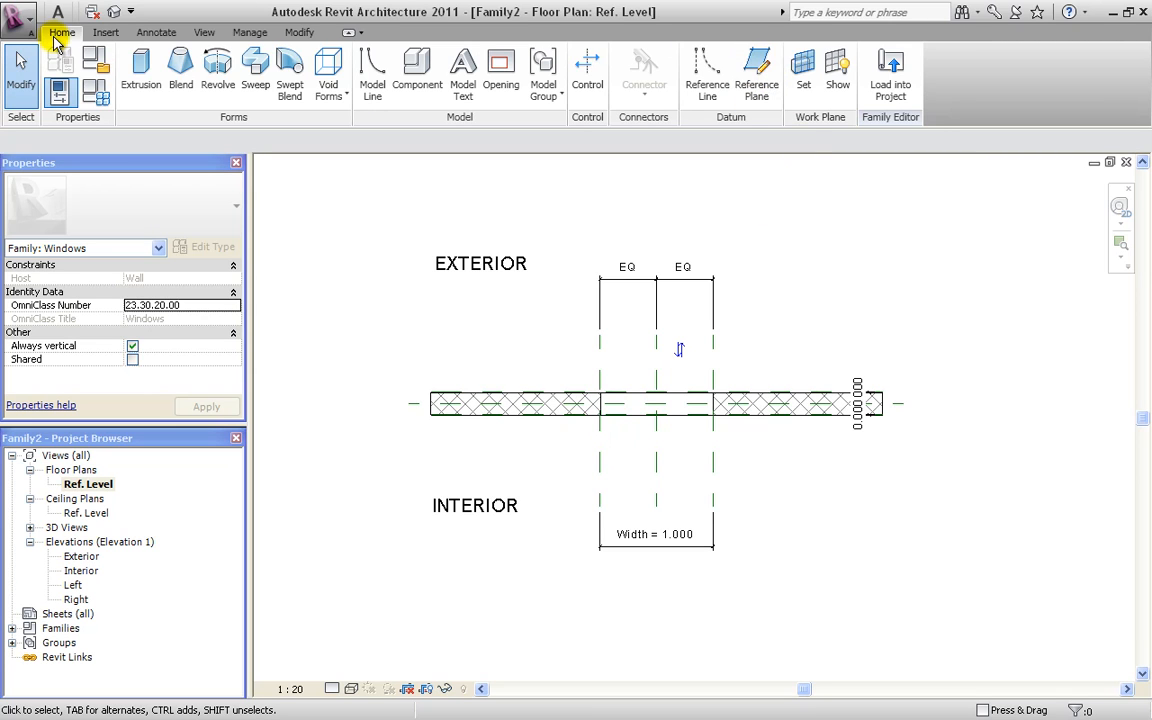
{"action": "left_click", "coordinate": [764, 85]}
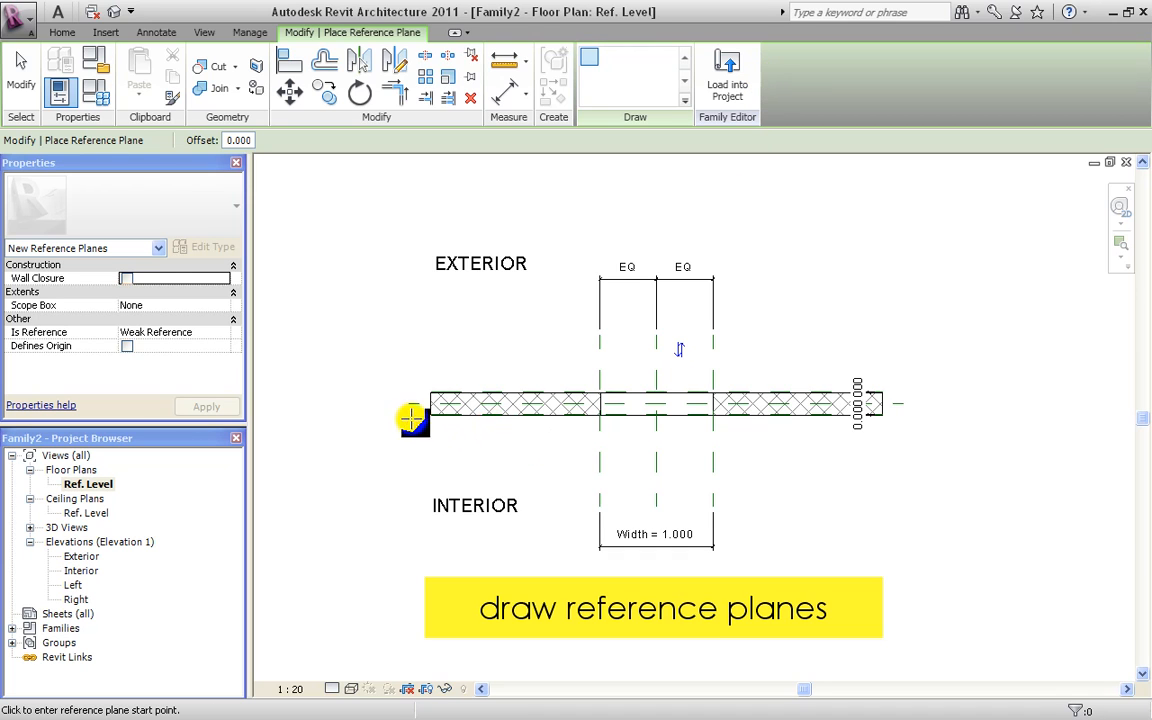
{"action": "left_click", "coordinate": [416, 470]}
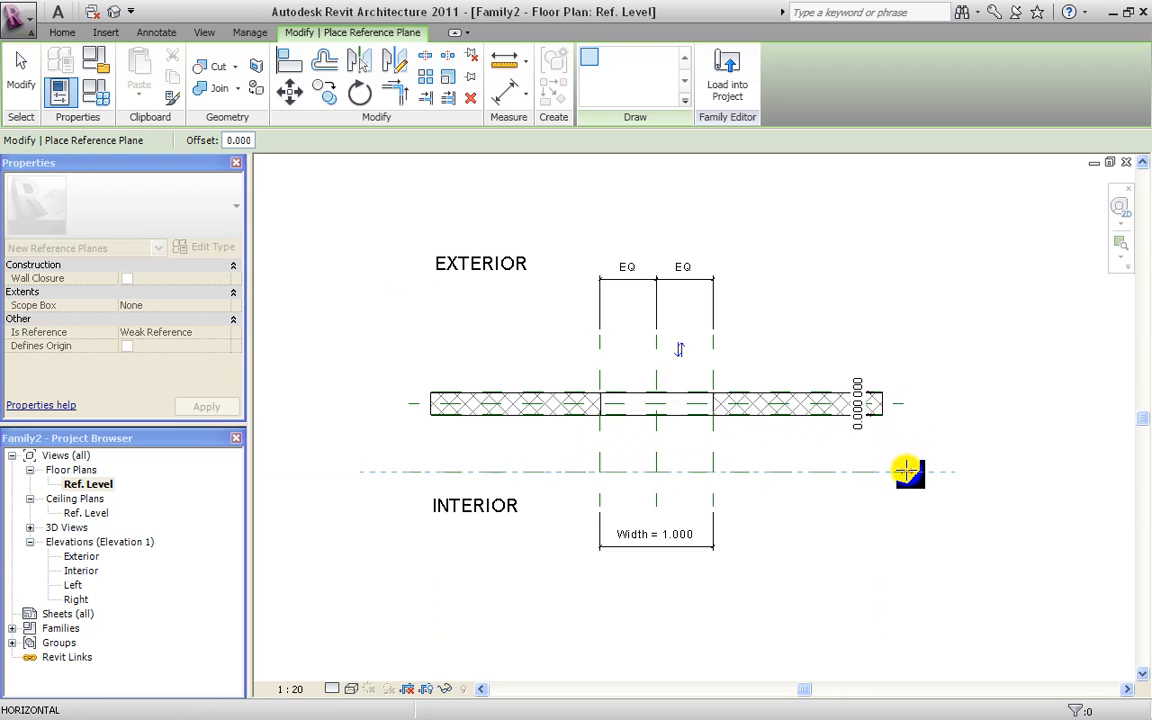
{"action": "left_click", "coordinate": [905, 471]}
{"action": "key", "text": "Escape"}
{"action": "key", "text": "Escape"}
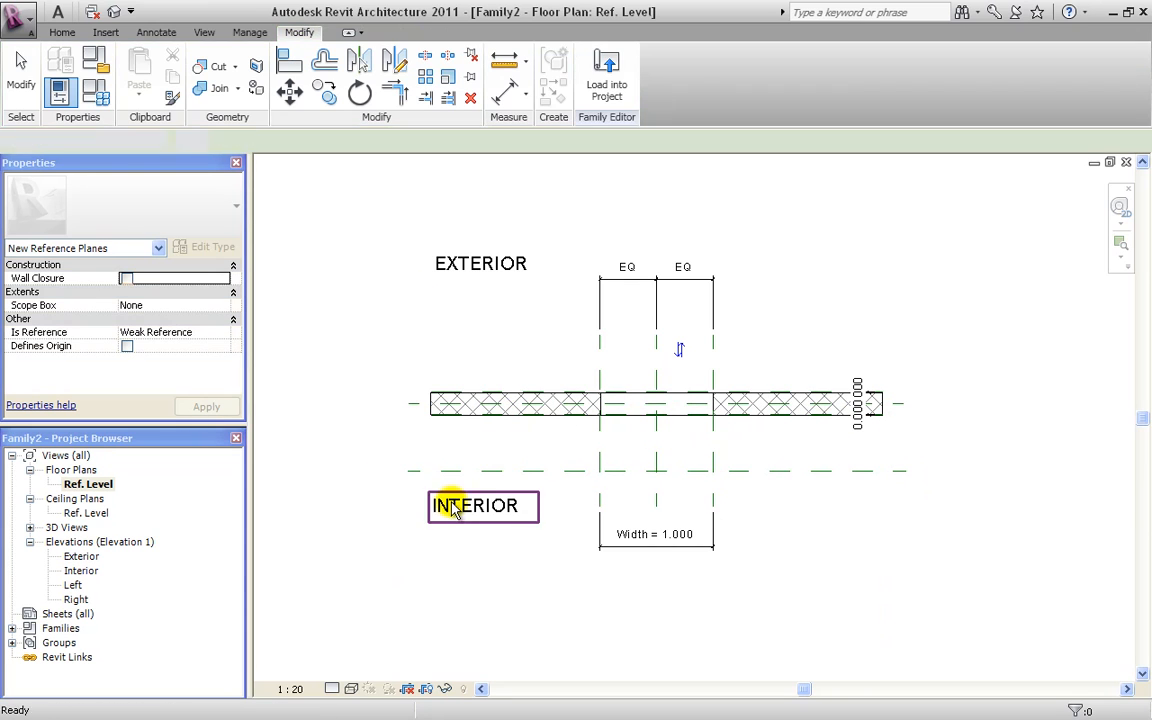
Add three more horizontal reference planes below the new one by picking lines, each offset 0.030 from the previous plane.
{"action": "scroll", "coordinate": [480, 490], "scroll_direction": "up", "scroll_amount": 3}
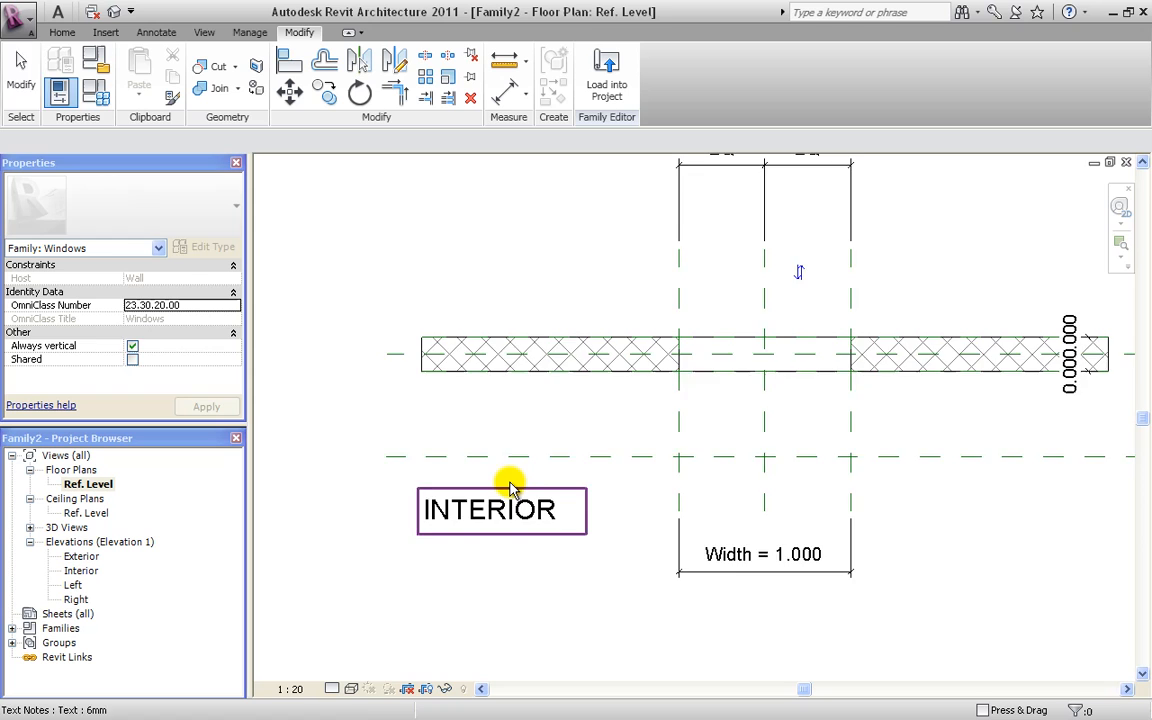
{"action": "left_click", "coordinate": [62, 32]}
{"action": "left_click", "coordinate": [757, 57]}
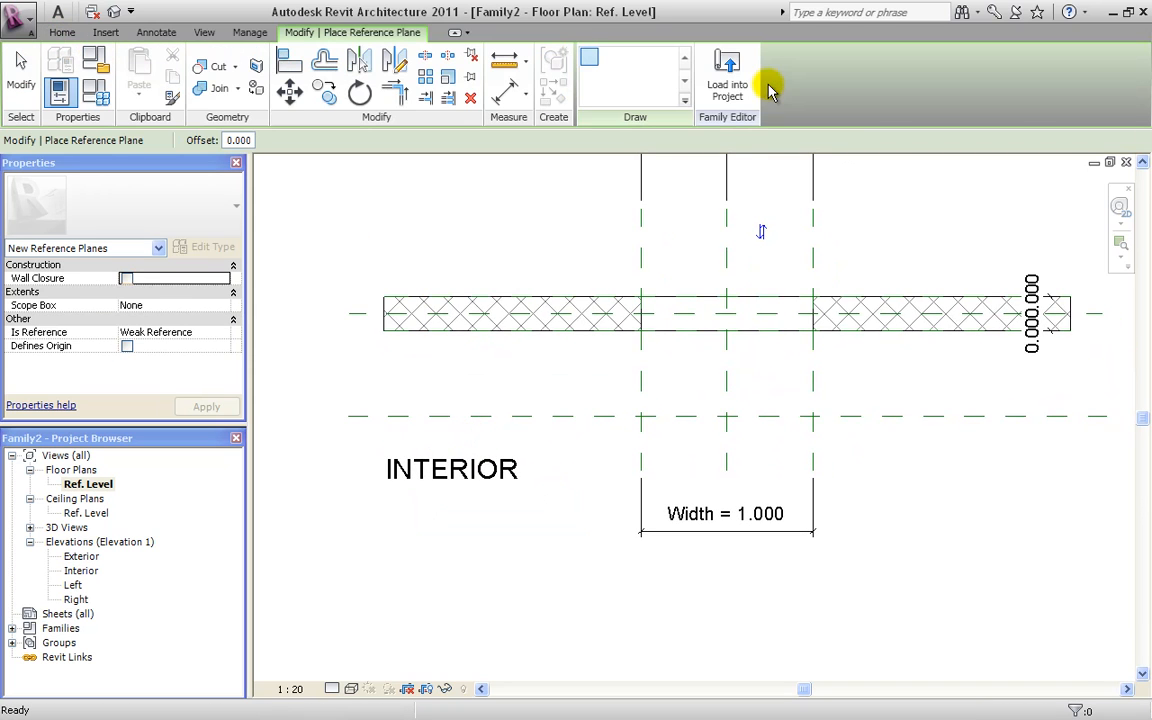
{"action": "left_click", "coordinate": [610, 61]}
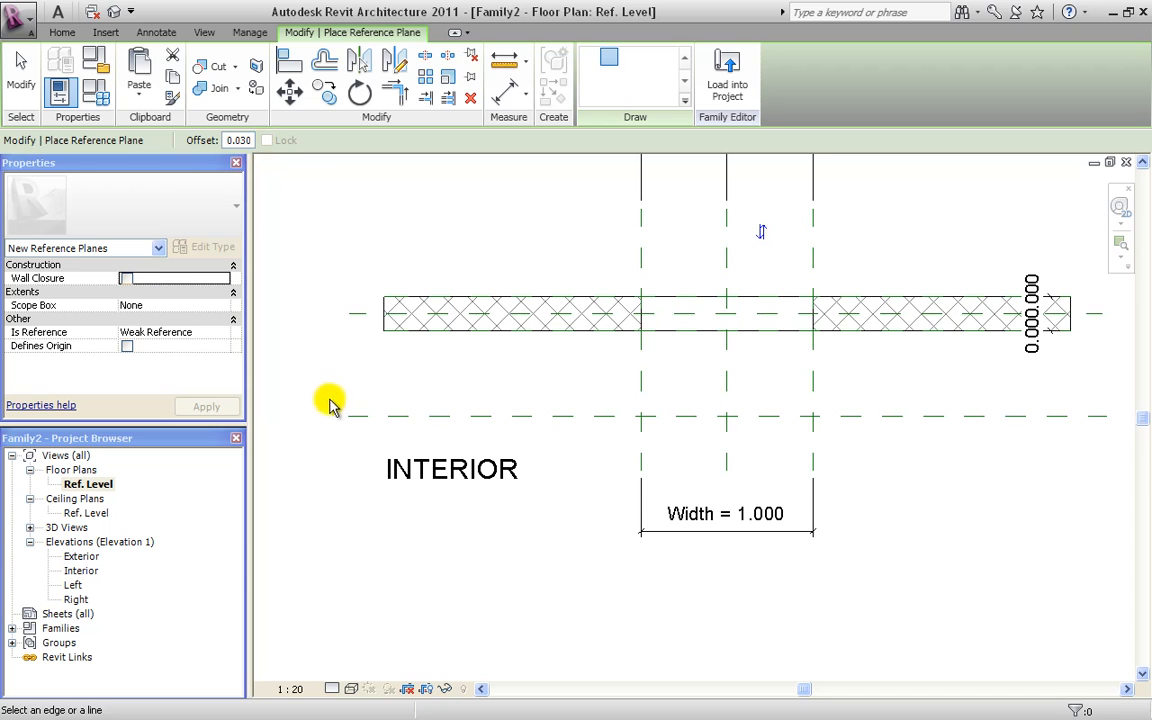
{"action": "scroll", "coordinate": [563, 420], "scroll_direction": "up", "scroll_amount": 3}
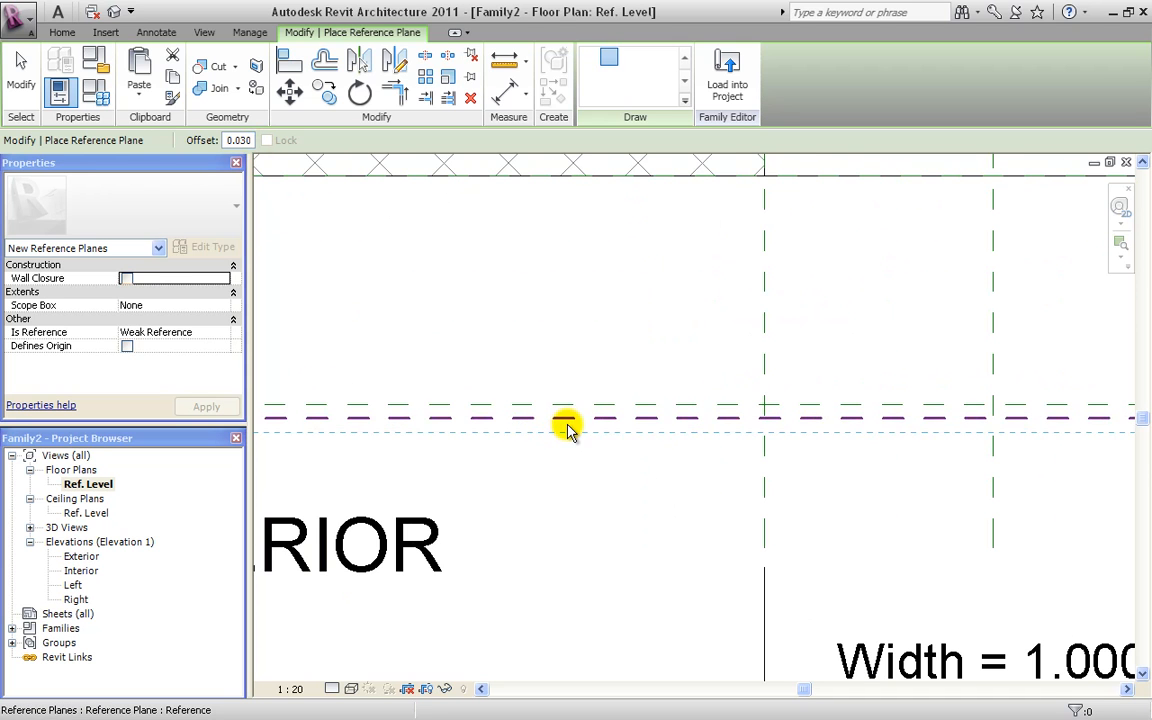
{"action": "scroll", "coordinate": [555, 540], "scroll_direction": "down", "scroll_amount": 4}
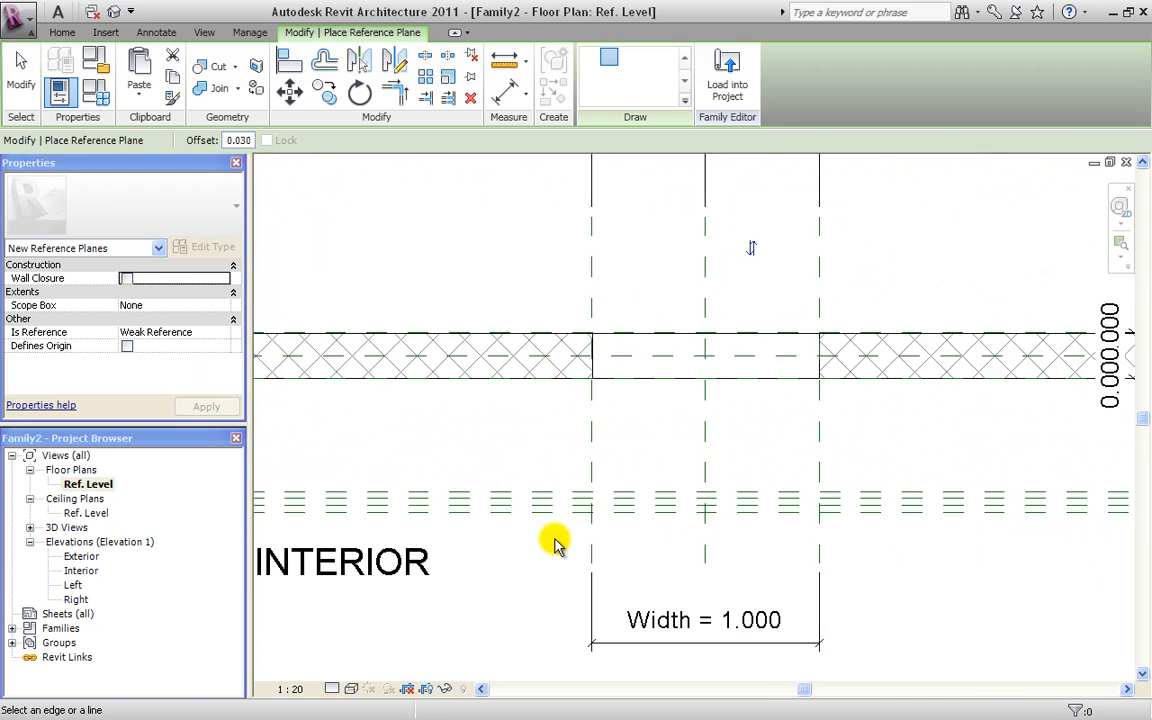
Offset three vertical reference planes inward from the opening's Left reference plane, spaced 0.030 apart.
{"action": "scroll", "coordinate": [581, 507], "scroll_direction": "up", "scroll_amount": 2}
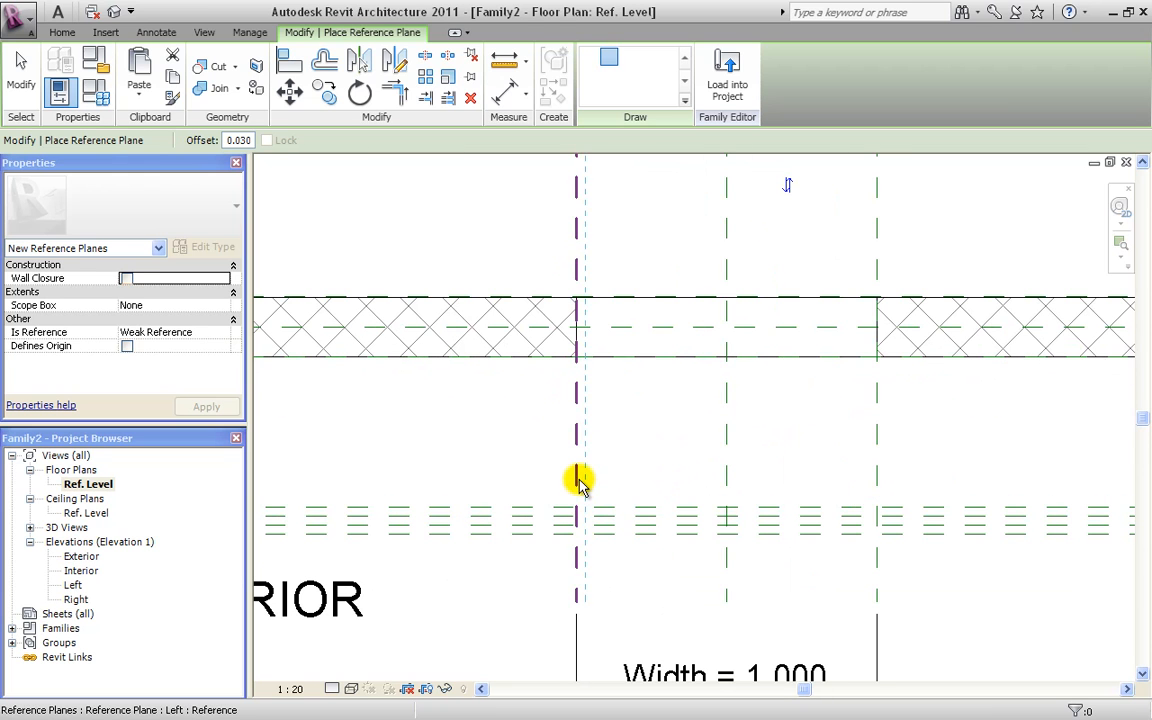
{"action": "left_click", "coordinate": [597, 480]}
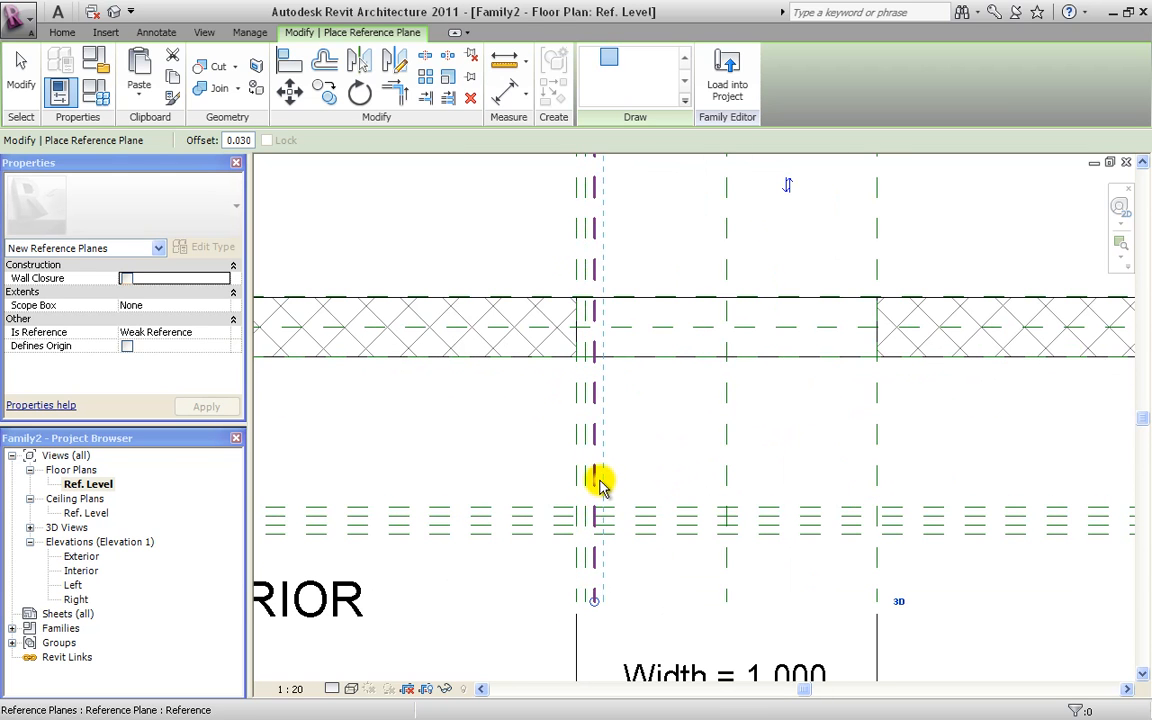
{"action": "scroll", "coordinate": [598, 572], "scroll_direction": "down", "scroll_amount": 1}
{"action": "scroll", "coordinate": [592, 545], "scroll_direction": "up", "scroll_amount": 3}
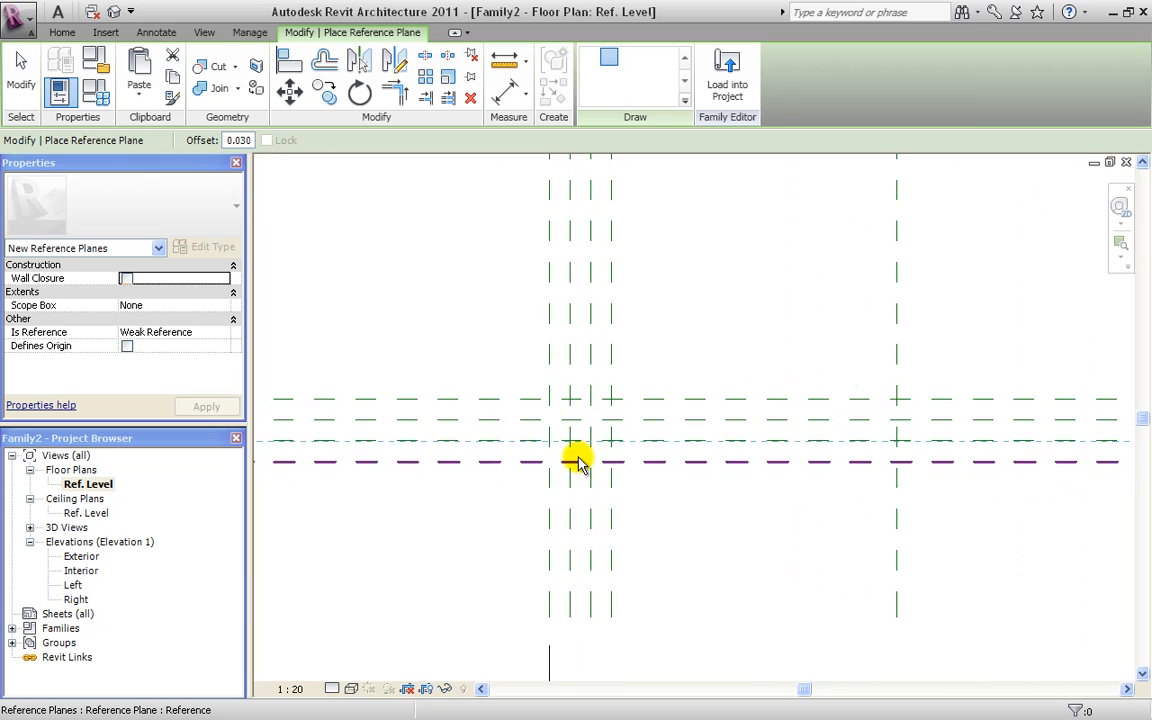
{"action": "scroll", "coordinate": [566, 494], "scroll_direction": "down", "scroll_amount": 4}
{"action": "scroll", "coordinate": [562, 505], "scroll_direction": "up", "scroll_amount": 4}
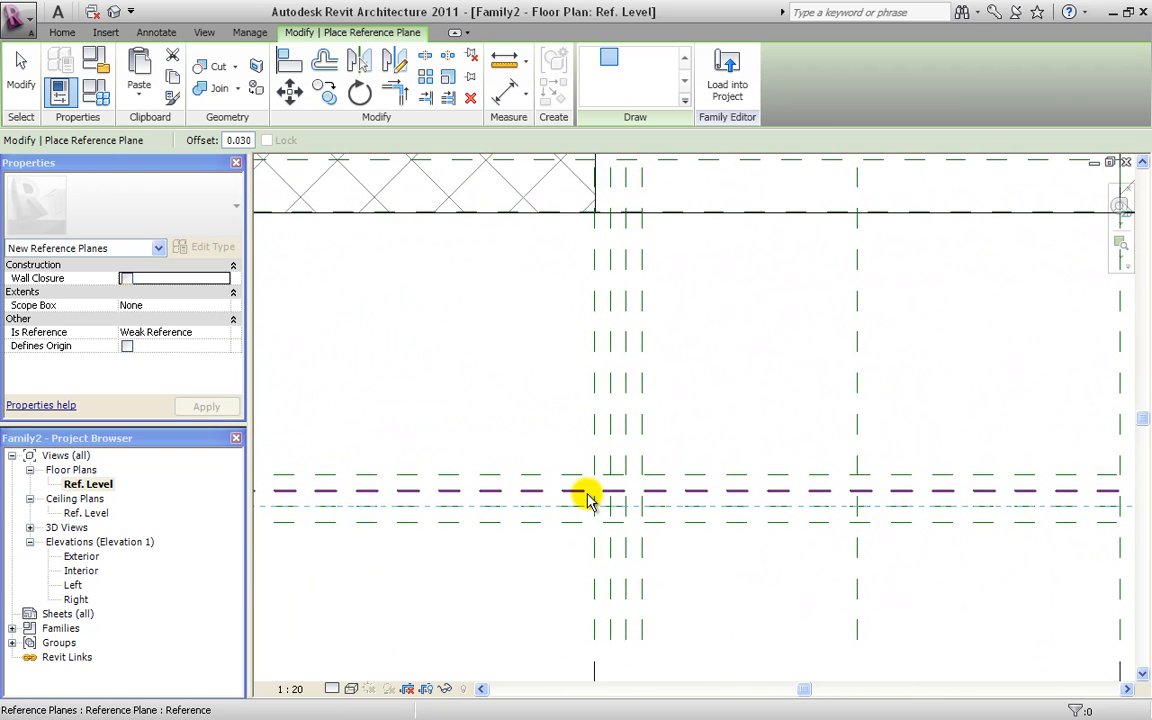
Draw a closed stepped frame outline with symbolic lines on the reference plane intersections, with 0.030 notches at two opposite corners.
{"action": "left_click", "coordinate": [157, 35]}
{"action": "left_click", "coordinate": [217, 97]}
{"action": "scroll", "coordinate": [618, 514], "scroll_direction": "up", "scroll_amount": 3}
{"action": "middle_click_drag", "start_coordinate": [618, 514], "coordinate": [577, 479]}
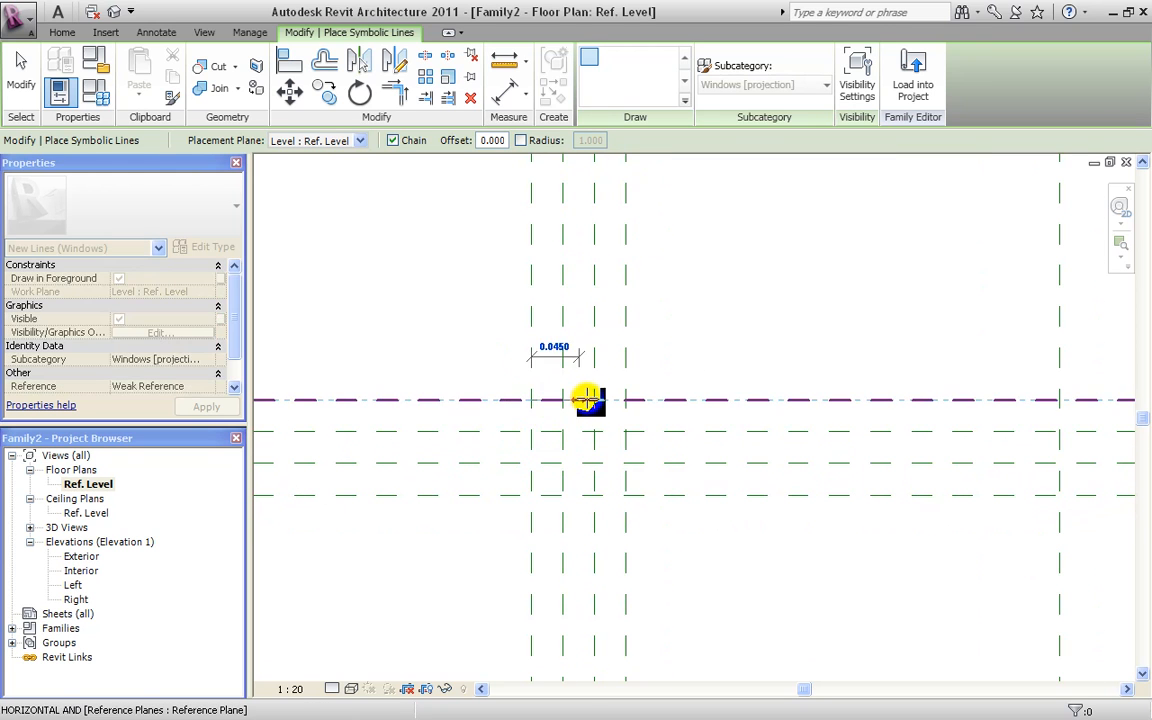
{"action": "left_click", "coordinate": [595, 400]}
{"action": "left_click", "coordinate": [595, 432]}
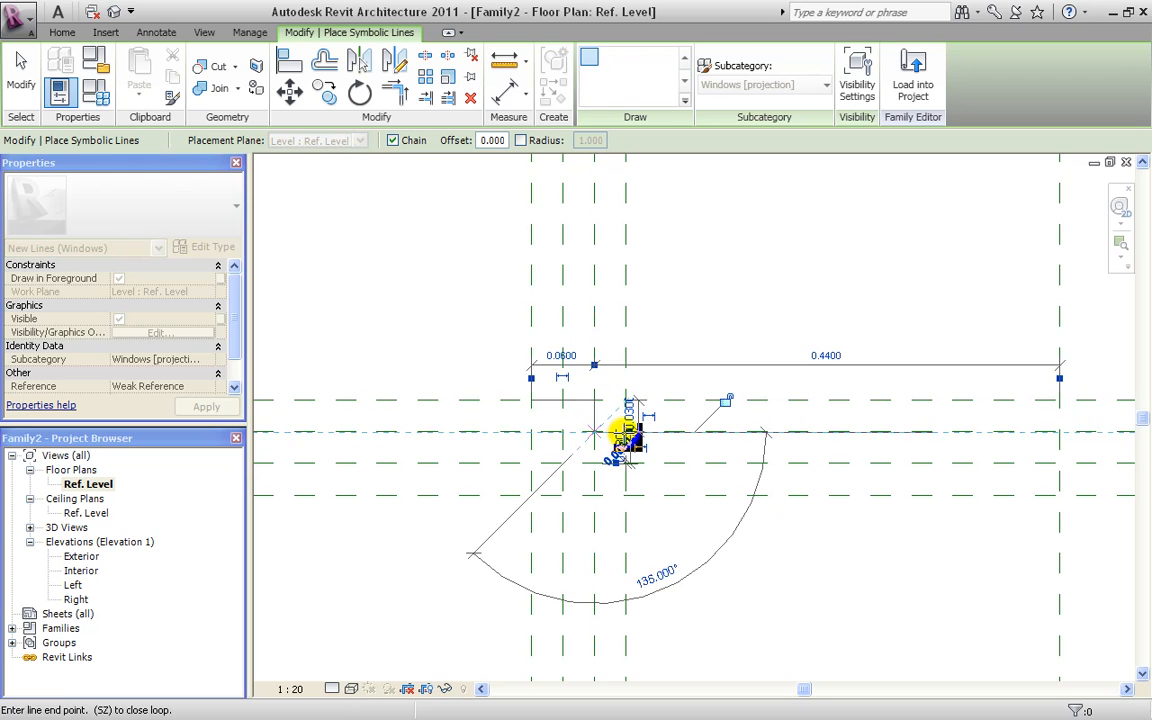
{"action": "left_click", "coordinate": [626, 432]}
{"action": "left_click", "coordinate": [626, 495]}
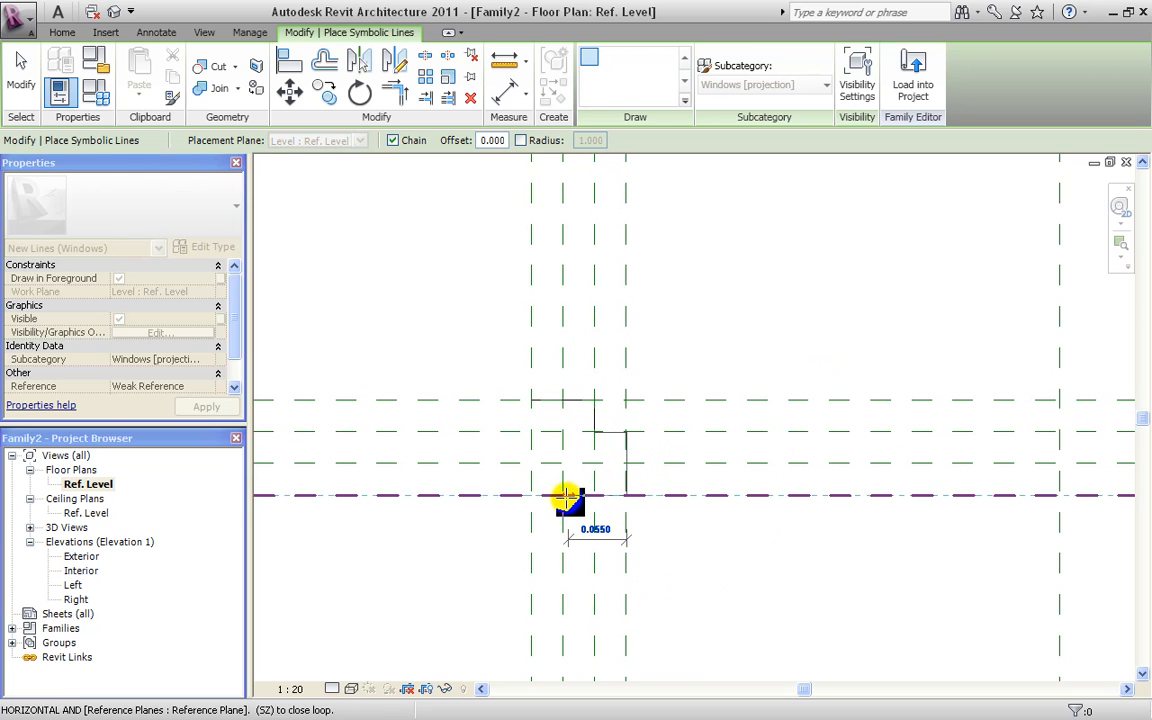
{"action": "left_click", "coordinate": [563, 494]}
{"action": "left_click", "coordinate": [563, 463]}
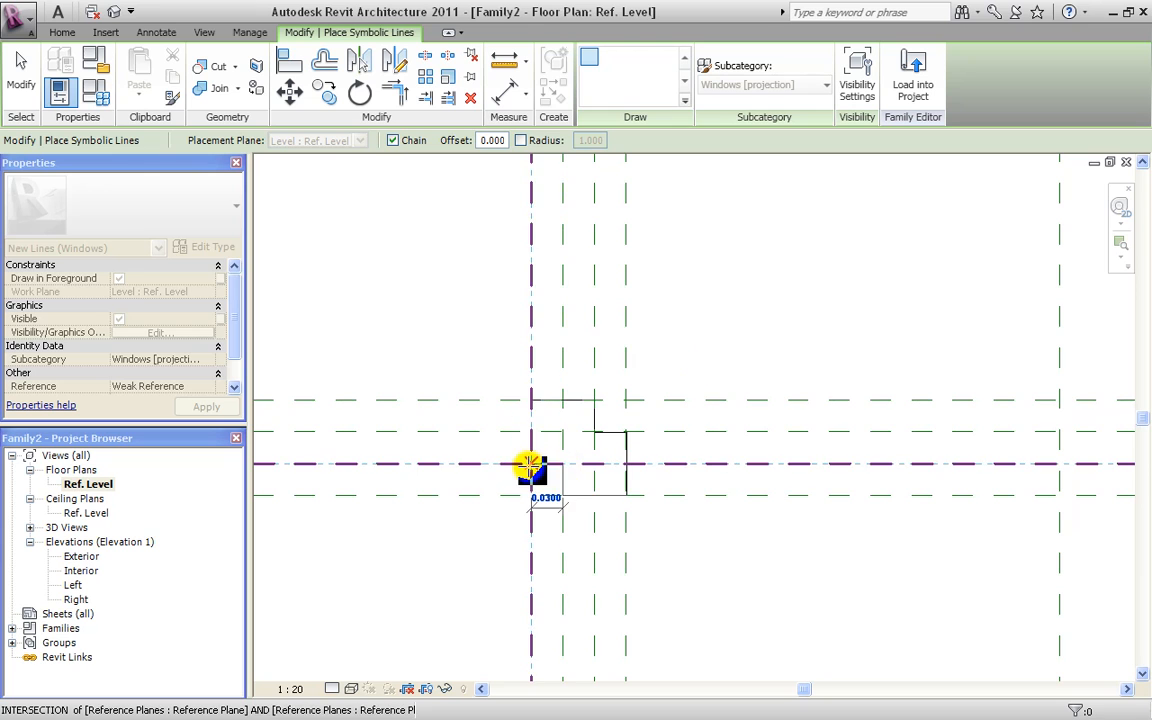
{"action": "left_click", "coordinate": [531, 463]}
{"action": "left_click", "coordinate": [531, 400]}
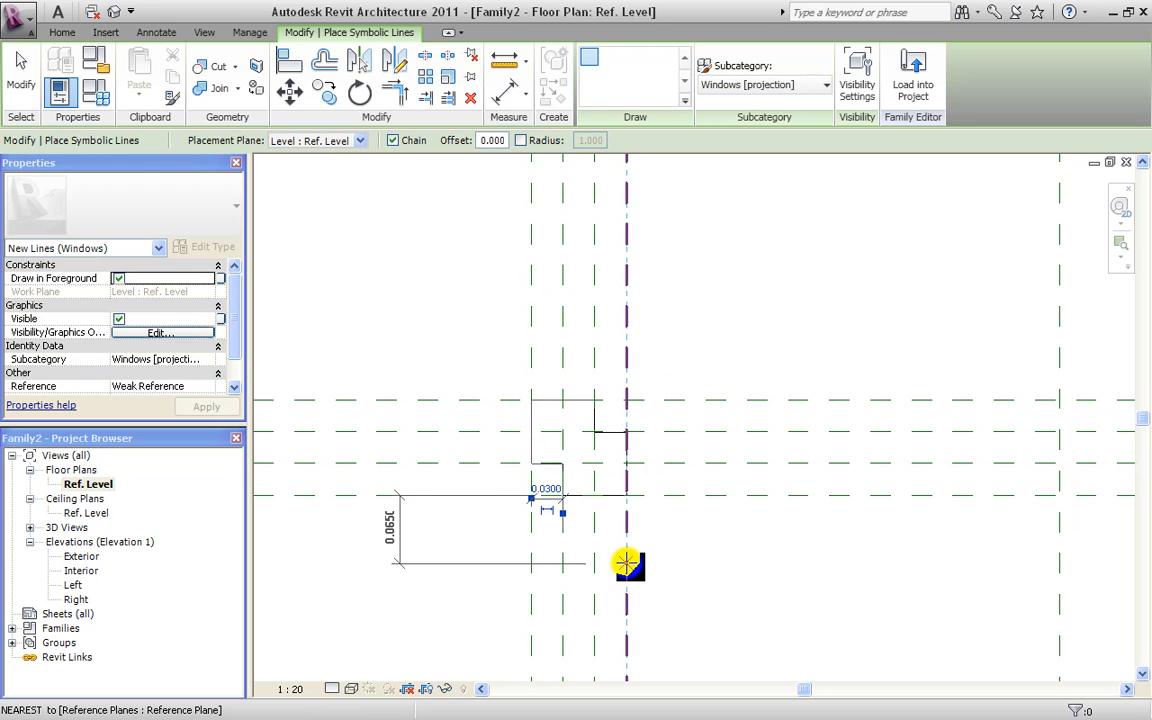
{"action": "key", "text": "Escape"}
Turn off the thin line display and set the floor plan's view scale to 1:10.
{"action": "key", "text": "l"}
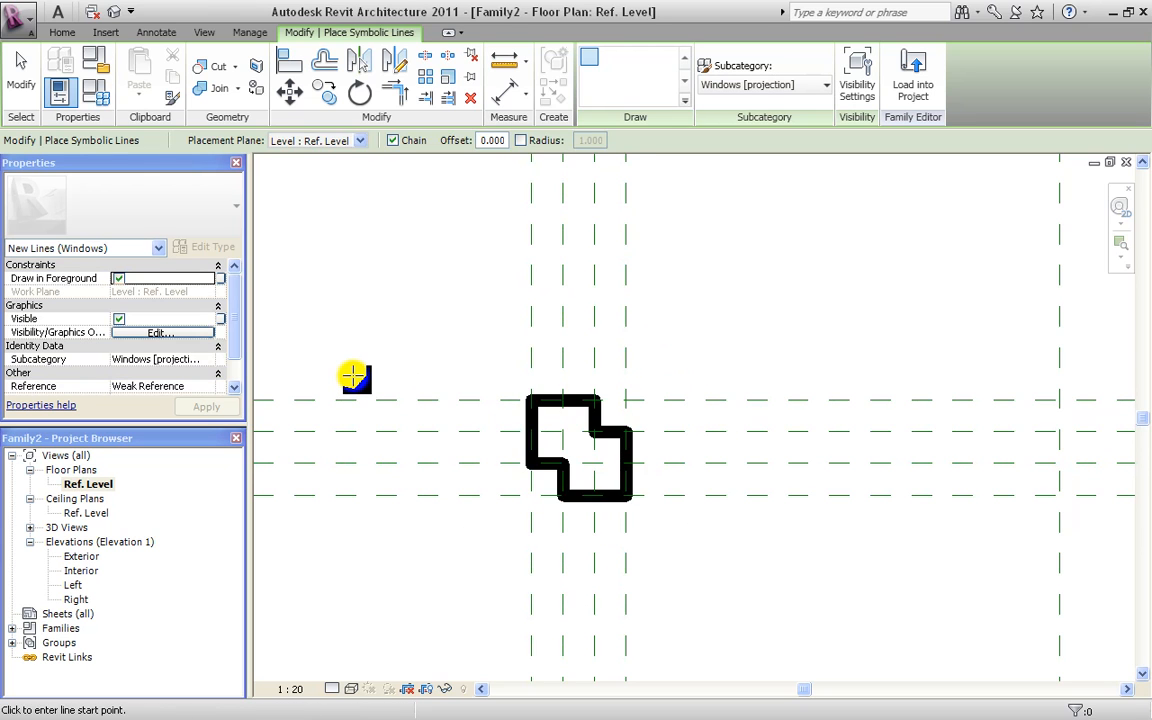
{"action": "scroll", "coordinate": [600, 472], "scroll_direction": "up", "scroll_amount": 2}
{"action": "scroll", "coordinate": [594, 480], "scroll_direction": "down", "scroll_amount": 3}
{"action": "scroll", "coordinate": [594, 480], "scroll_direction": "up", "scroll_amount": 3}
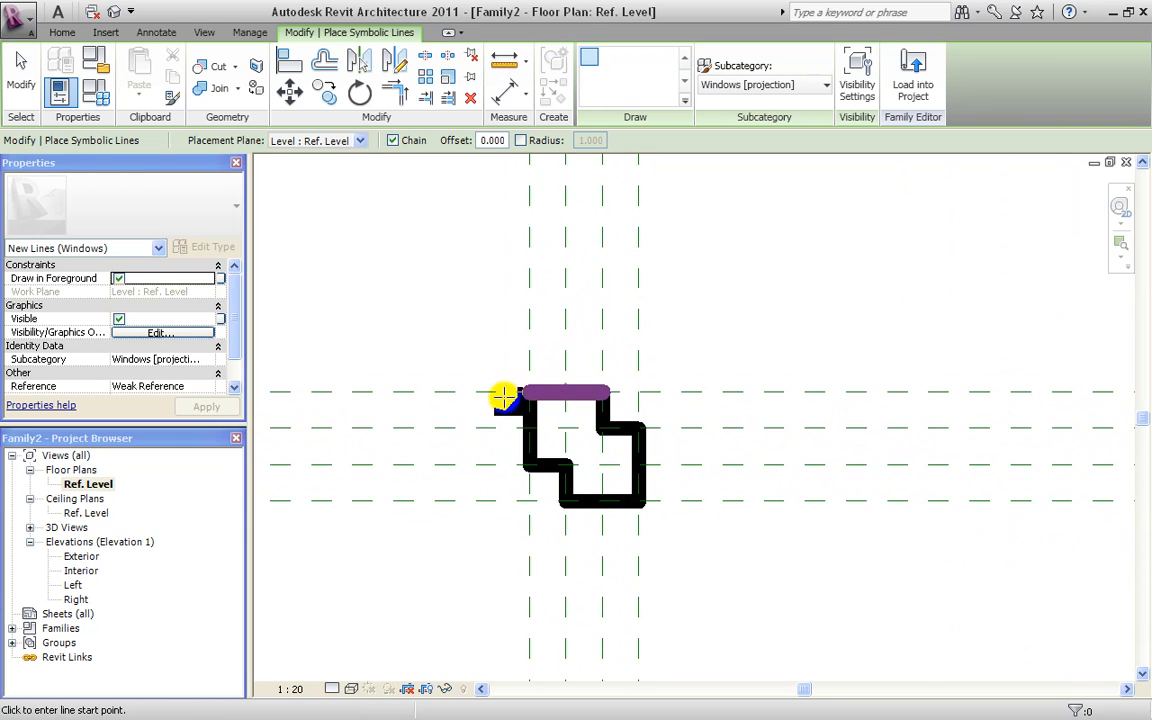
{"action": "left_click", "coordinate": [289, 689]}
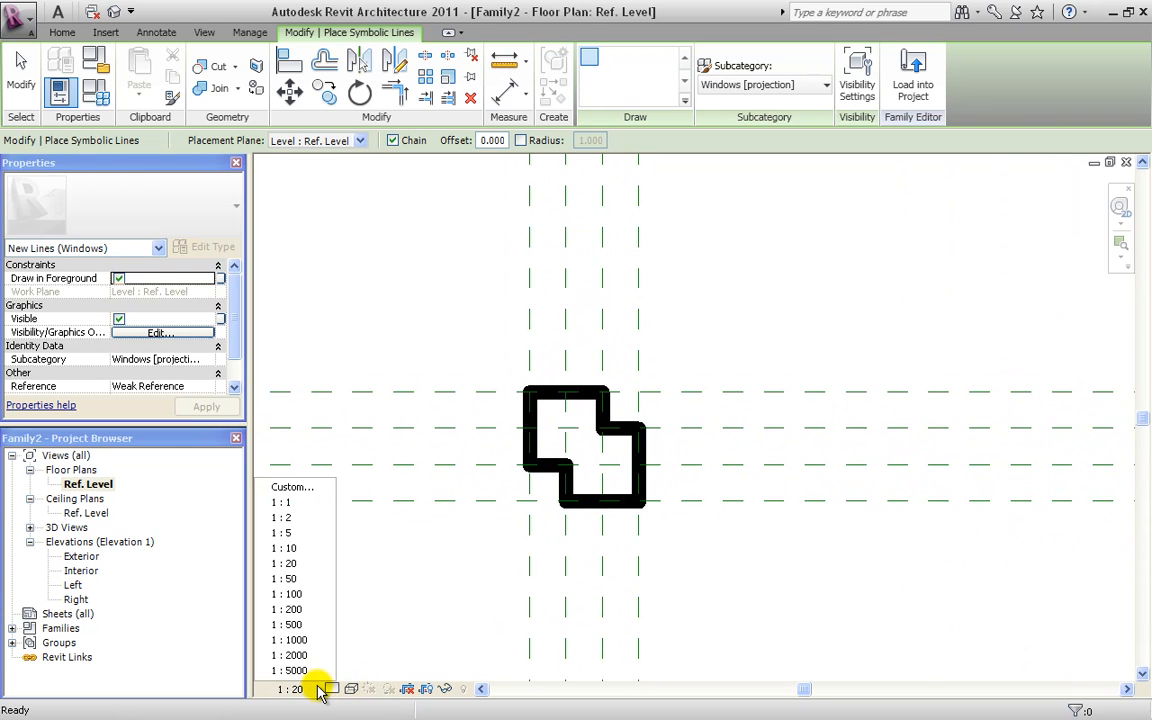
{"action": "left_click", "coordinate": [294, 551]}
{"action": "scroll", "coordinate": [610, 545], "scroll_direction": "up", "scroll_amount": 6}
{"action": "middle_click_drag", "start_coordinate": [573, 519], "coordinate": [685, 487]}
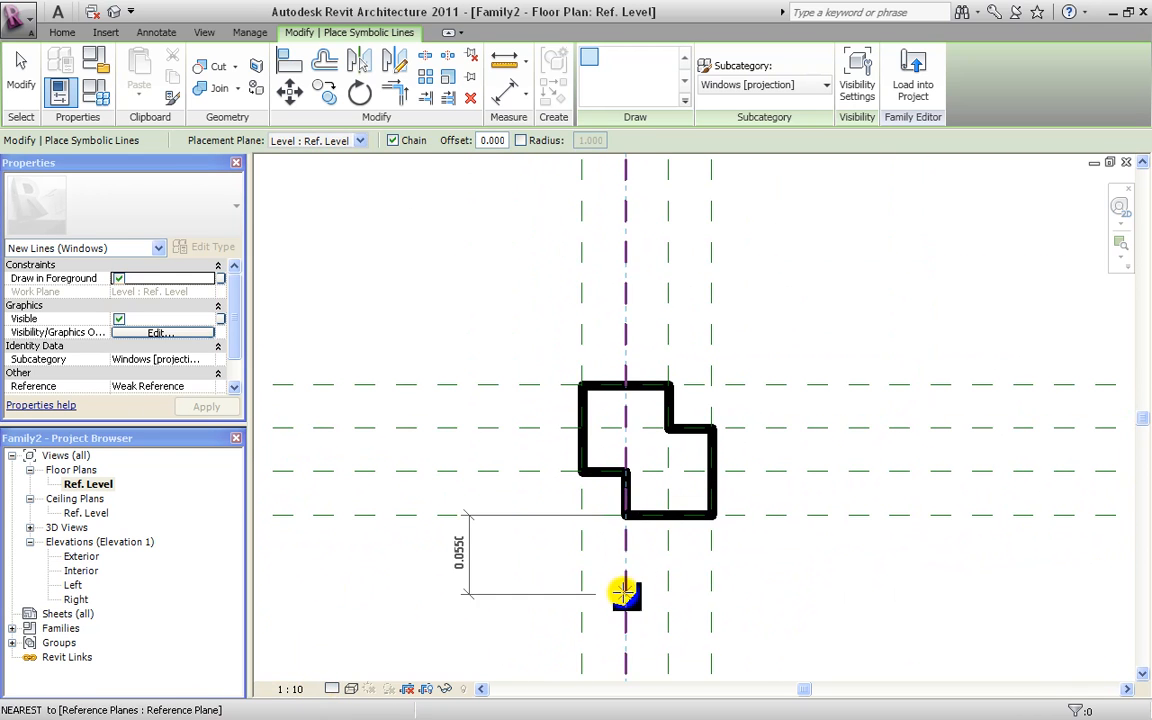
{"action": "key", "text": "Escape"}
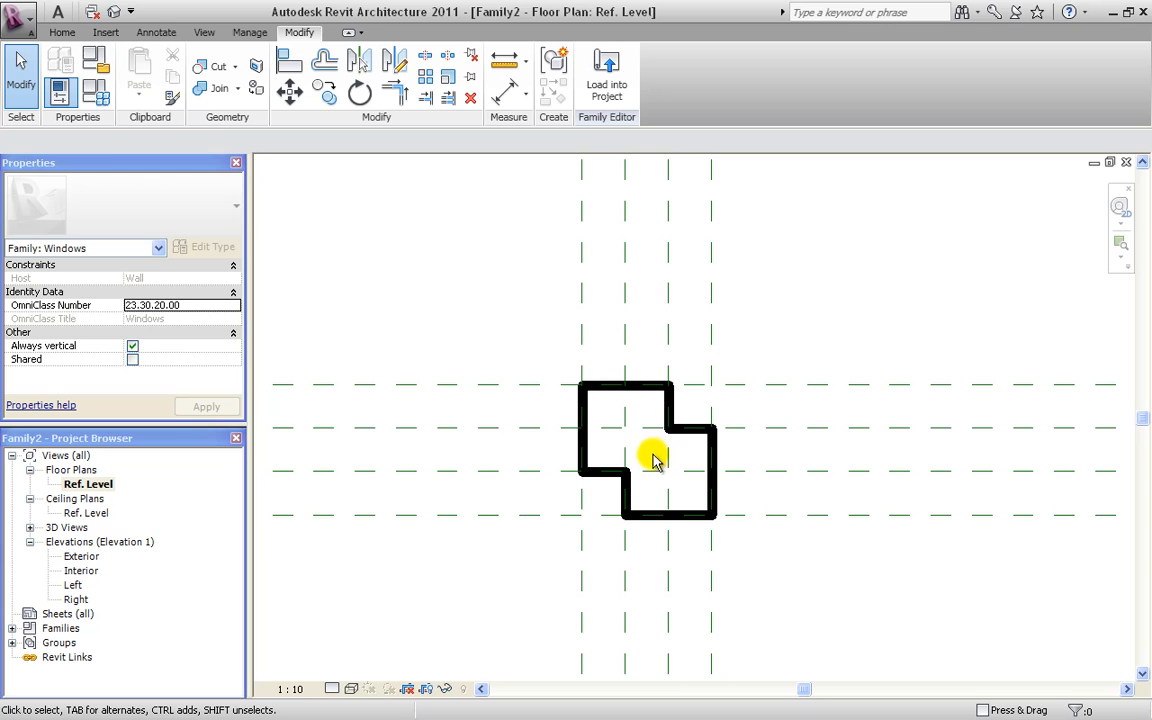
Place an aligned dimension above the frame outline between the first and third closely spaced vertical reference planes.
{"action": "left_click", "coordinate": [157, 33]}
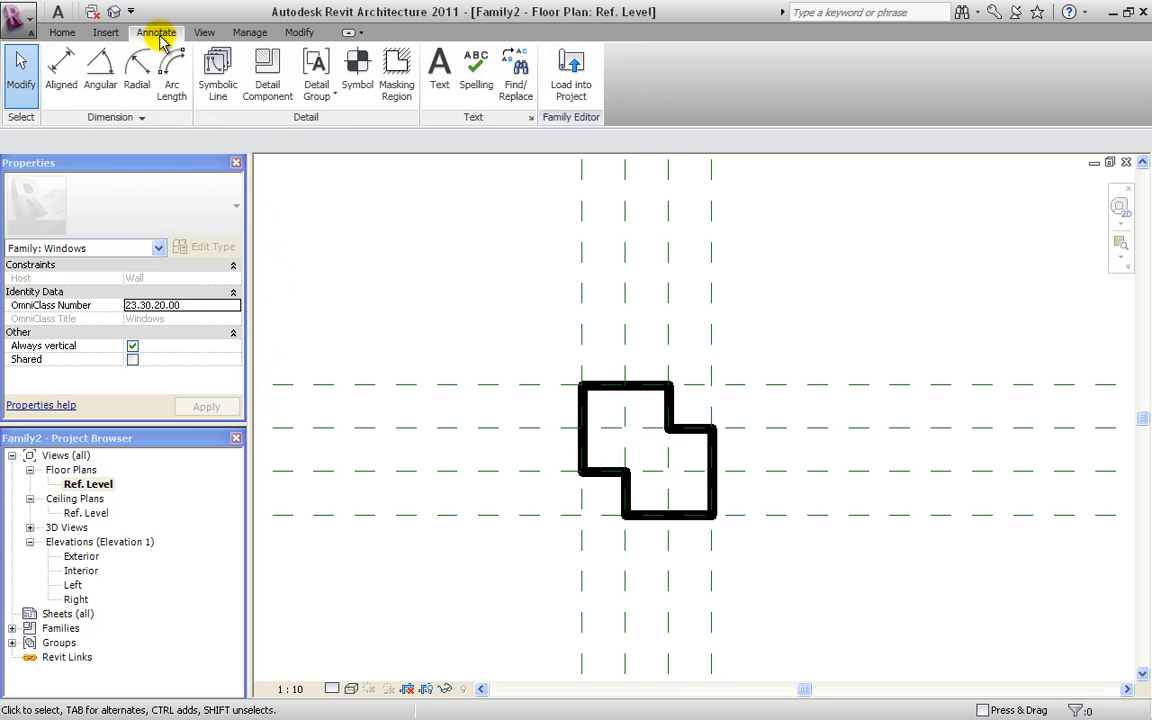
{"action": "left_click", "coordinate": [66, 64]}
{"action": "left_click", "coordinate": [585, 273]}
{"action": "left_click", "coordinate": [668, 288]}
{"action": "left_click", "coordinate": [905, 262]}
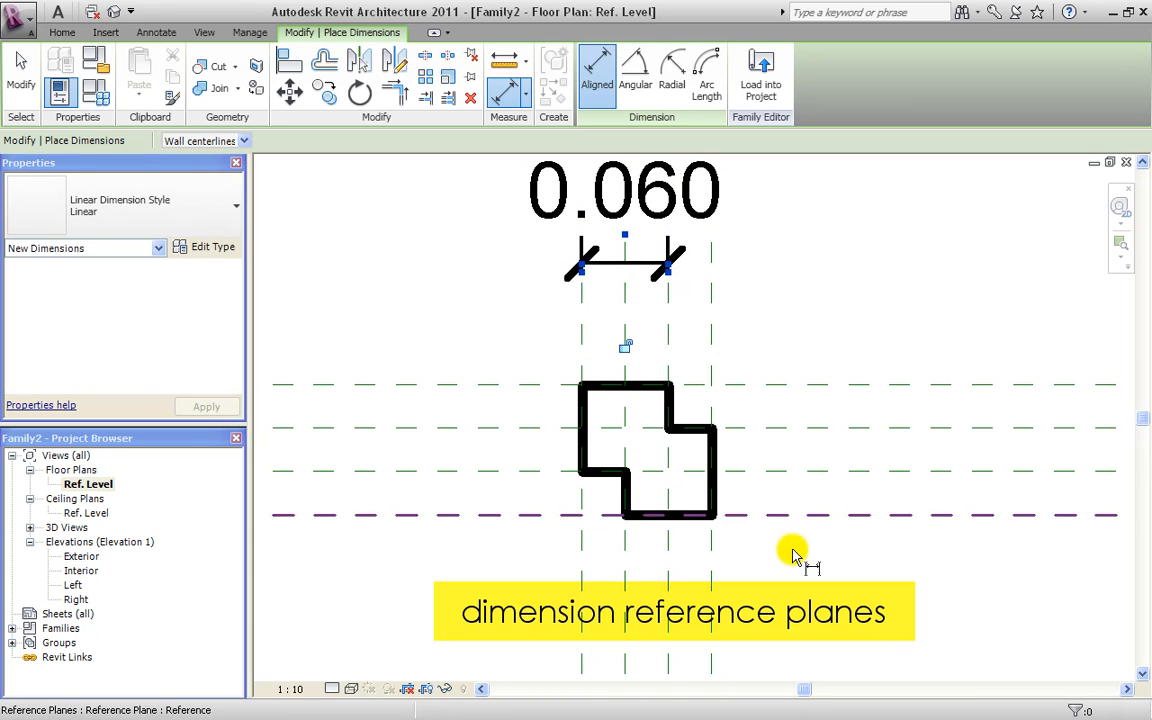
Dimension the first to third horizontal reference planes left of the outline, and the second to fourth on its right.
{"action": "left_click", "coordinate": [471, 472]}
{"action": "left_click", "coordinate": [448, 385]}
{"action": "left_click", "coordinate": [386, 330]}
{"action": "left_click", "coordinate": [897, 428]}
{"action": "left_click", "coordinate": [913, 516]}
{"action": "left_click", "coordinate": [978, 548]}
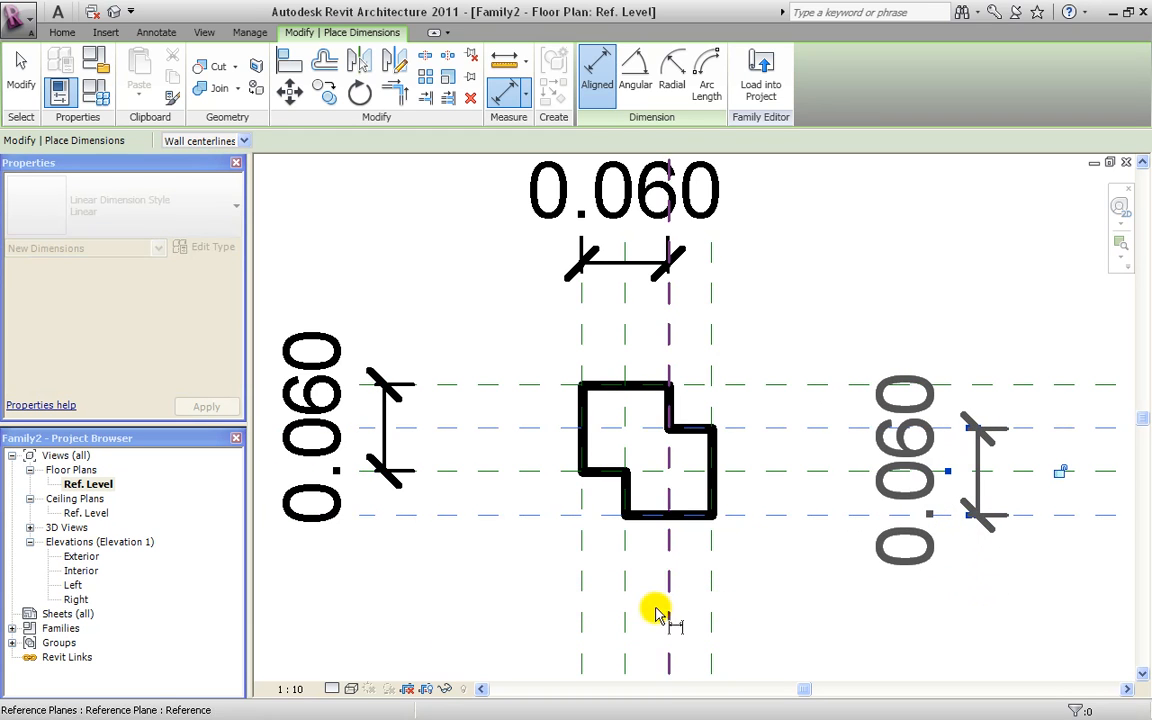
Place an aligned dimension below the outline between the second and fourth closely spaced vertical reference planes.
{"action": "left_click", "coordinate": [625, 610]}
{"action": "left_click", "coordinate": [711, 617]}
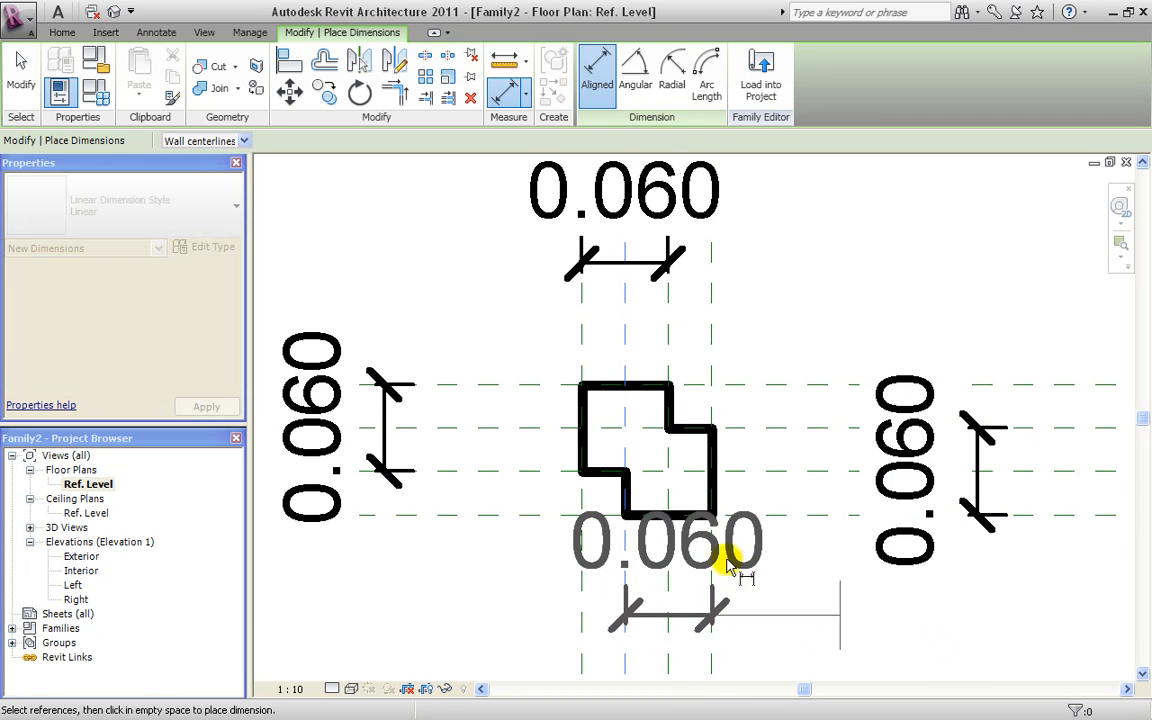
{"action": "scroll", "coordinate": [741, 566], "scroll_direction": "down", "scroll_amount": 2}
{"action": "left_click", "coordinate": [790, 620]}
{"action": "key", "text": "Escape"}
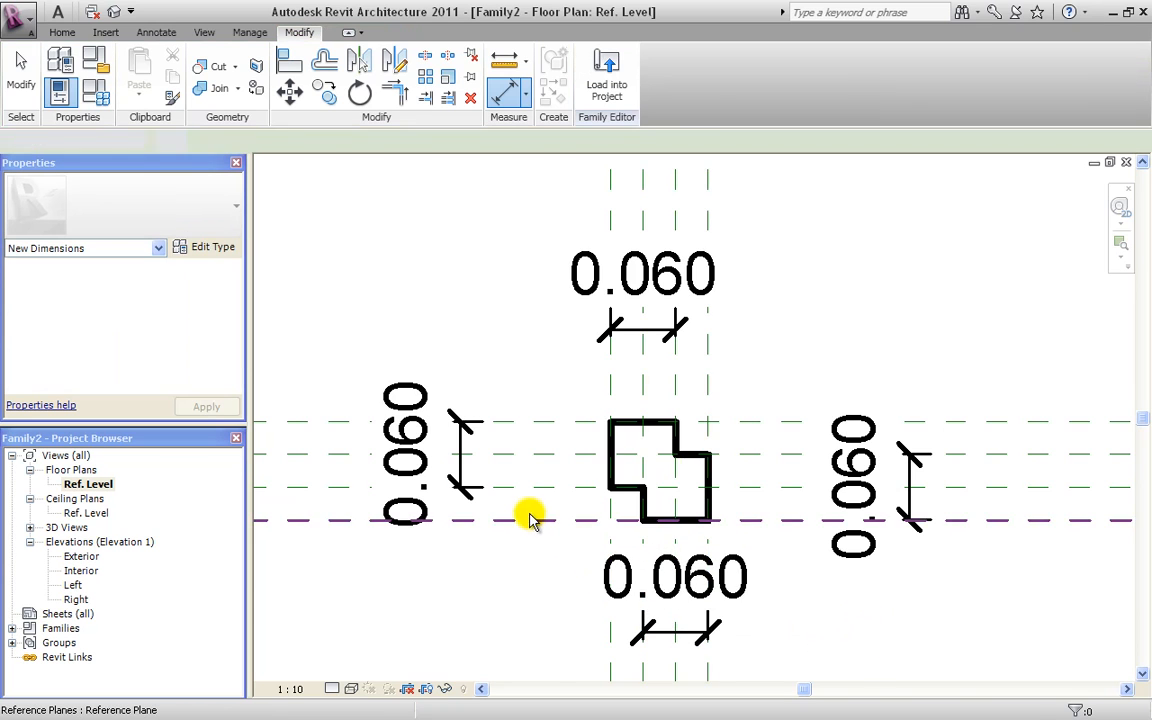
{"action": "scroll", "coordinate": [531, 519], "scroll_direction": "down", "scroll_amount": 3}
{"action": "key", "text": "Escape"}
Set the floor plan's view scale to 1:5.
{"action": "left_click", "coordinate": [304, 690]}
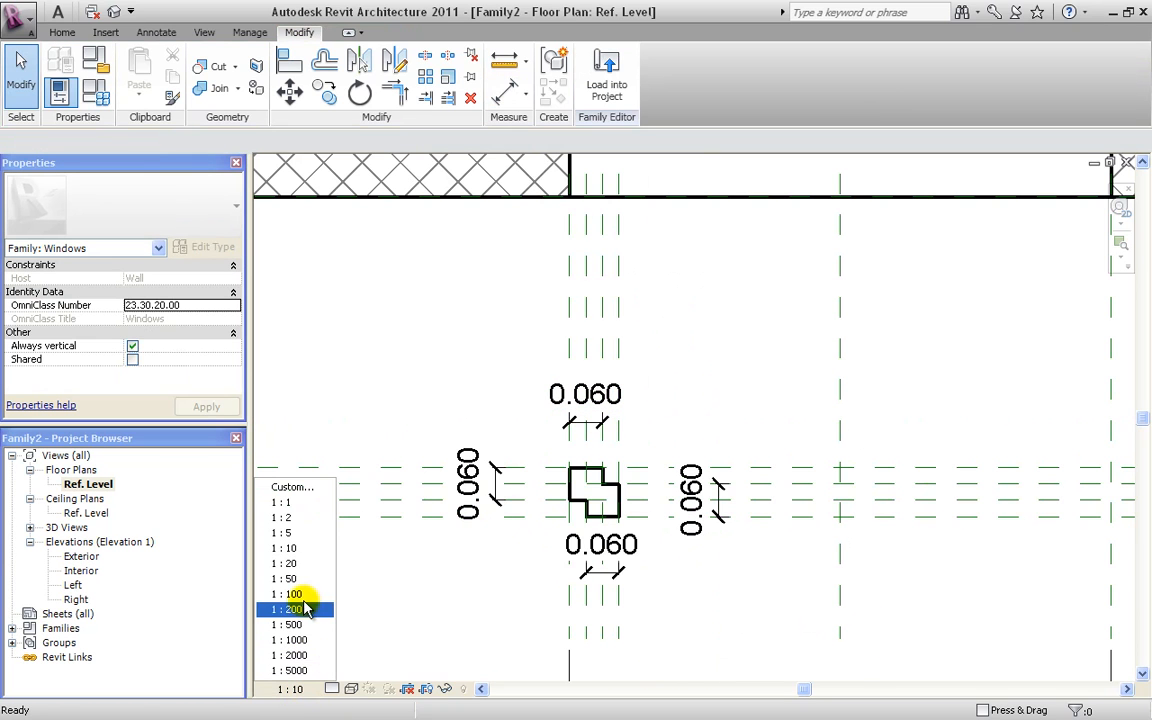
{"action": "left_click", "coordinate": [280, 545]}
{"action": "scroll", "coordinate": [608, 541], "scroll_direction": "up", "scroll_amount": 5}
{"action": "middle_click_drag", "start_coordinate": [598, 559], "coordinate": [594, 487]}
{"action": "scroll", "coordinate": [627, 419], "scroll_direction": "up", "scroll_amount": 1}
{"action": "scroll", "coordinate": [620, 440], "scroll_direction": "up", "scroll_amount": 1}
{"action": "scroll", "coordinate": [598, 488], "scroll_direction": "down", "scroll_amount": 1}
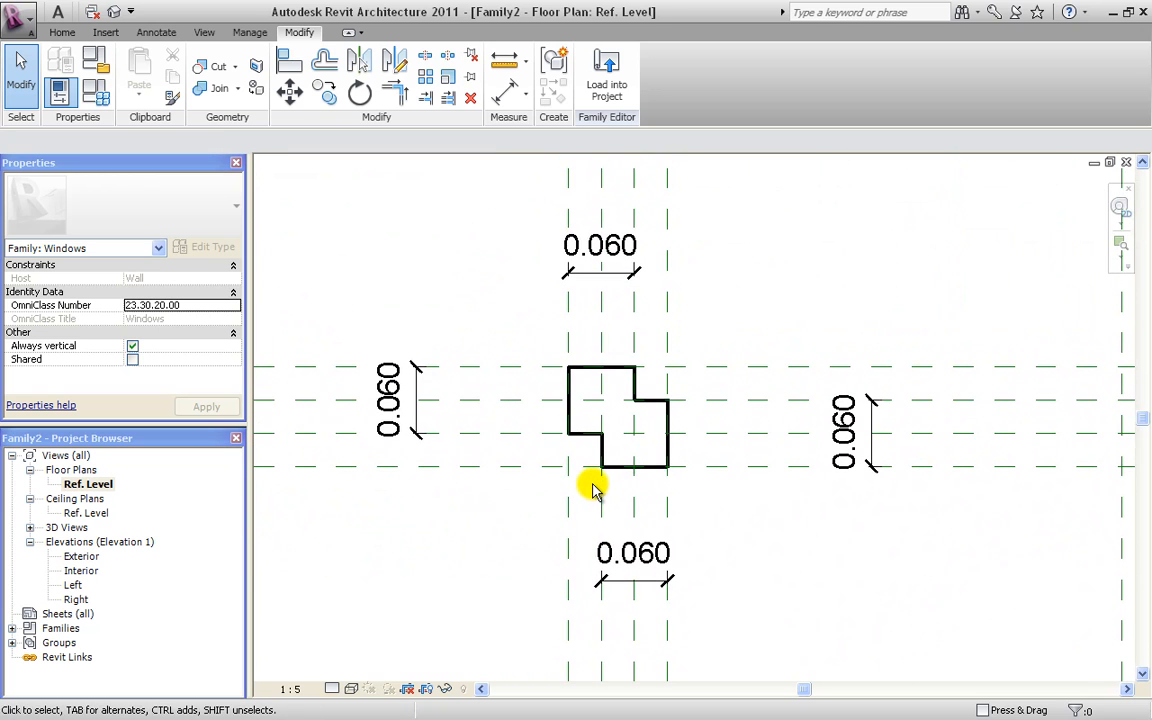
Label the dimension left of the frame outline with a new family type parameter named "frame width".
{"action": "left_click", "coordinate": [386, 385]}
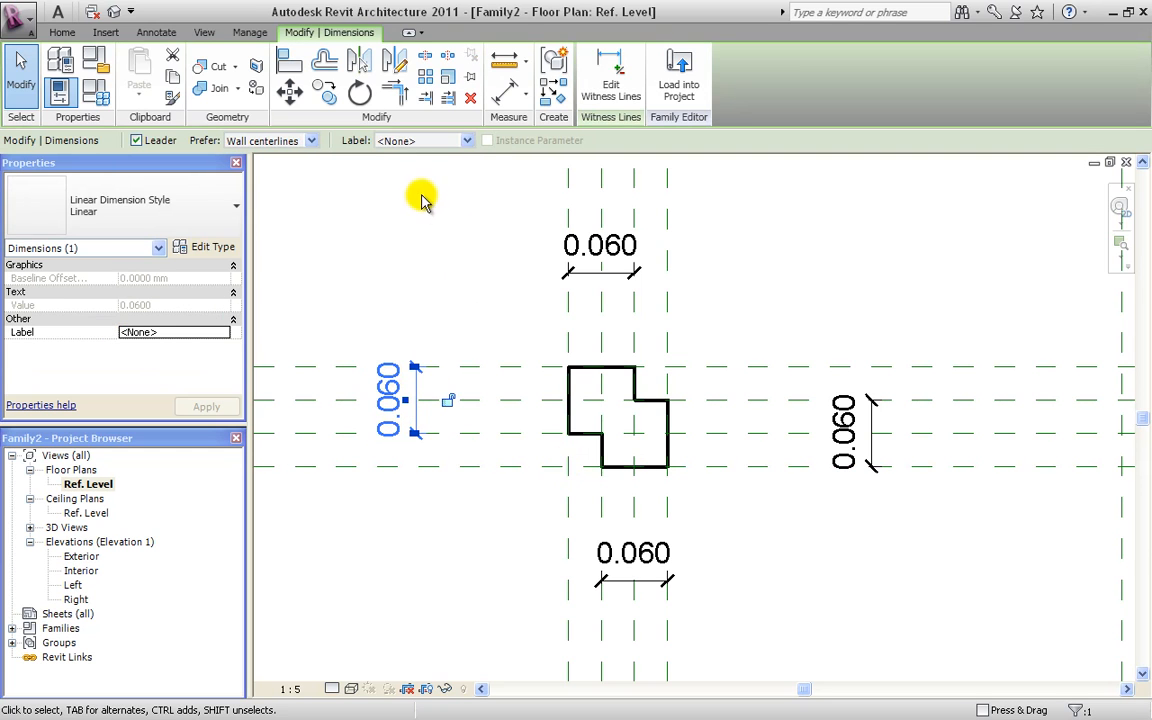
{"action": "left_click", "coordinate": [466, 141]}
{"action": "left_click", "coordinate": [452, 158]}
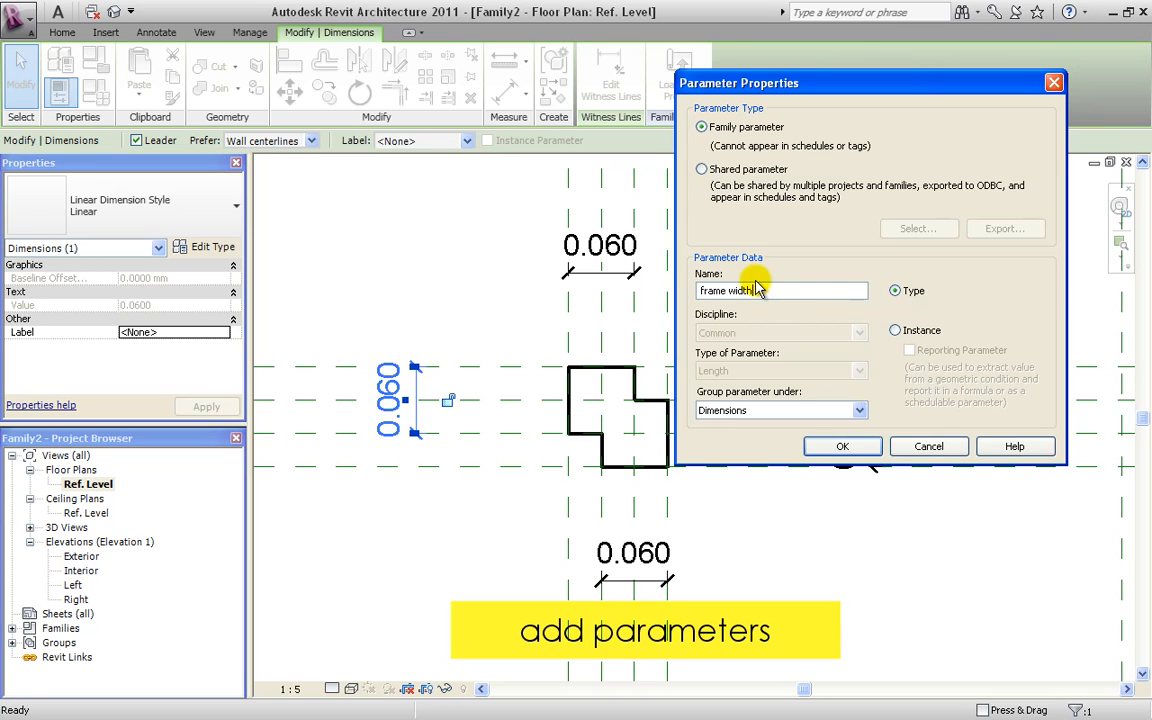
{"action": "left_click", "coordinate": [842, 447]}
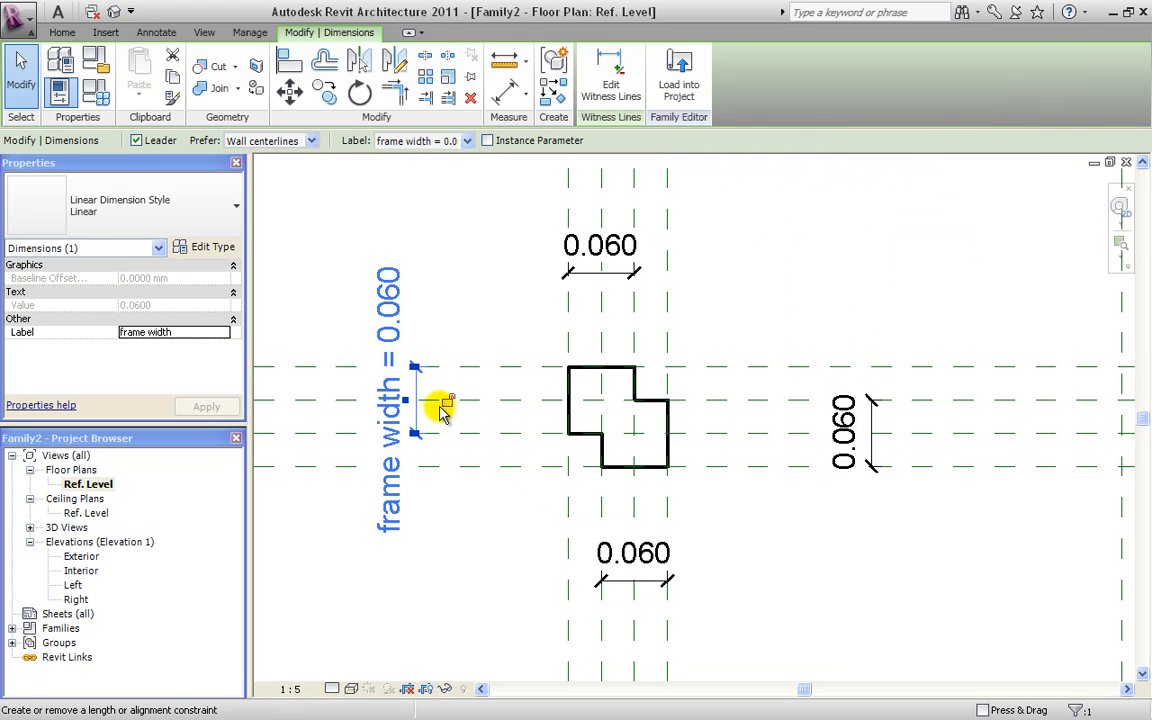
{"action": "left_click", "coordinate": [466, 518]}
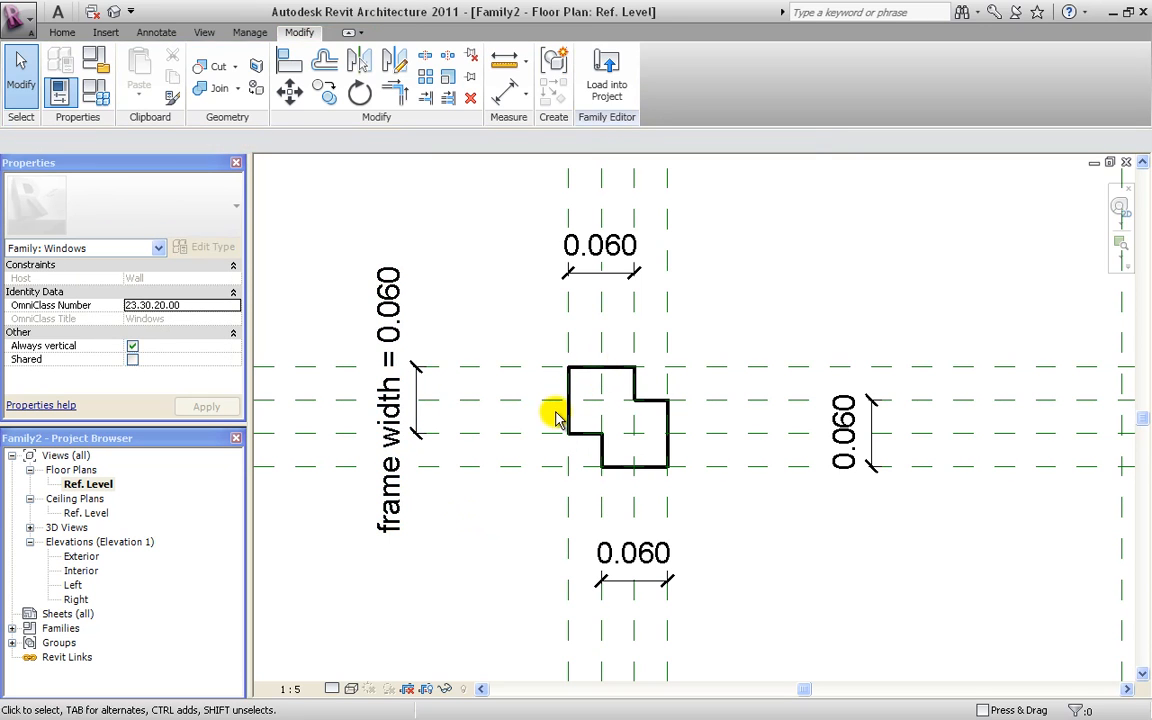
Assign the existing frame width parameter to the dimensions above and right of the frame outline.
{"action": "left_click", "coordinate": [586, 270]}
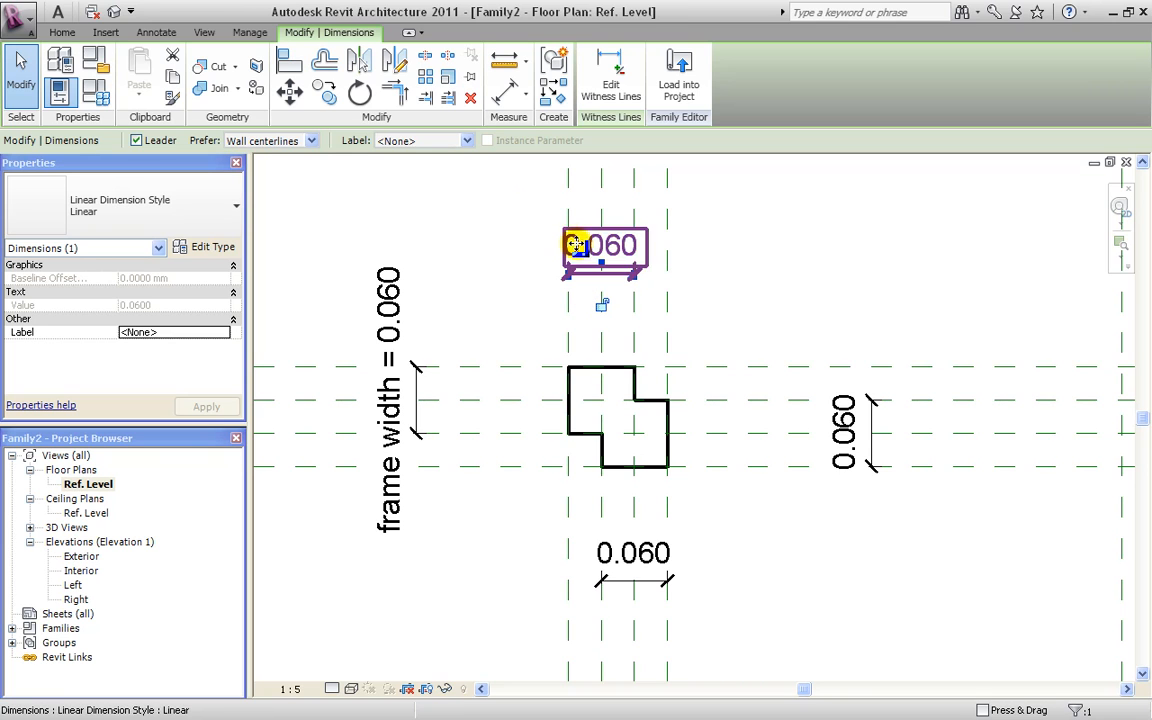
{"action": "left_click", "coordinate": [466, 141]}
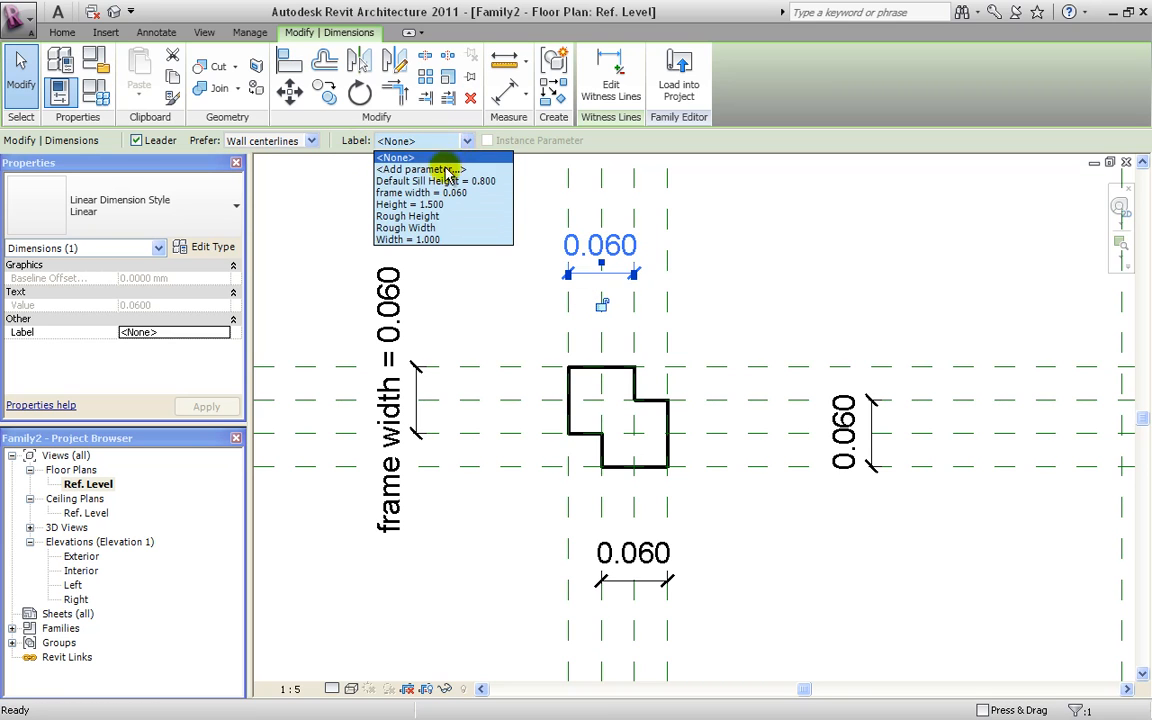
{"action": "left_click", "coordinate": [440, 193]}
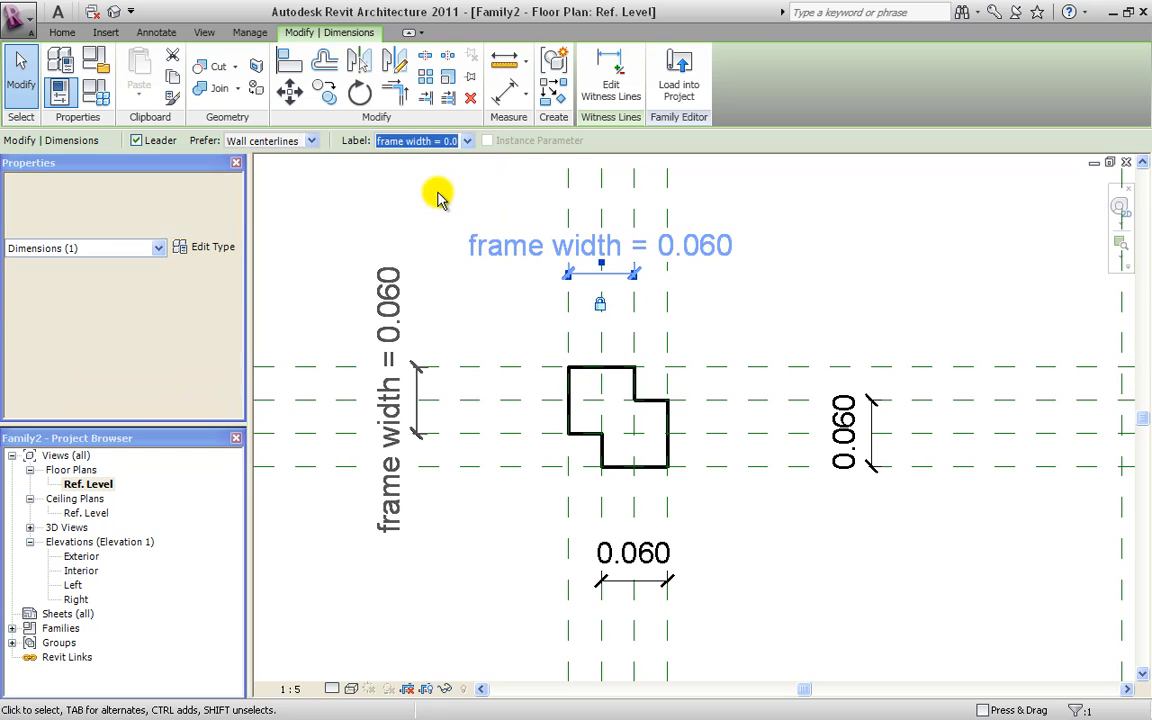
{"action": "left_click", "coordinate": [779, 420]}
{"action": "left_click", "coordinate": [839, 430]}
{"action": "left_click", "coordinate": [468, 141]}
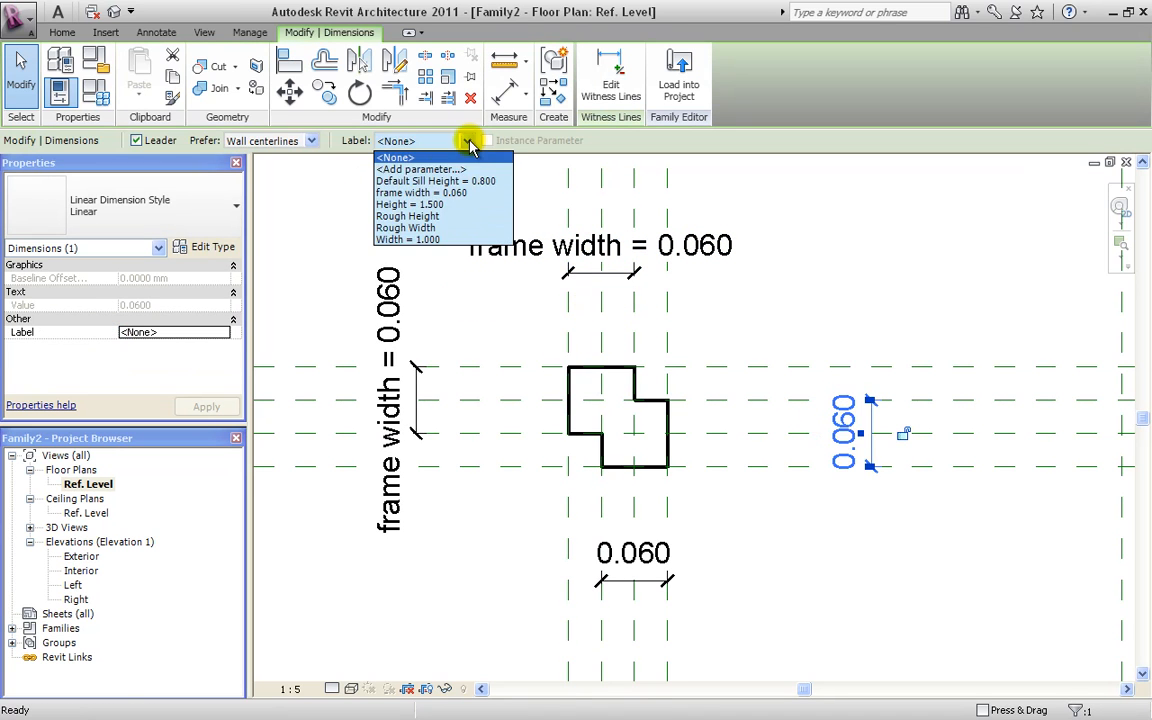
{"action": "left_click", "coordinate": [440, 198]}
{"action": "left_click", "coordinate": [683, 590]}
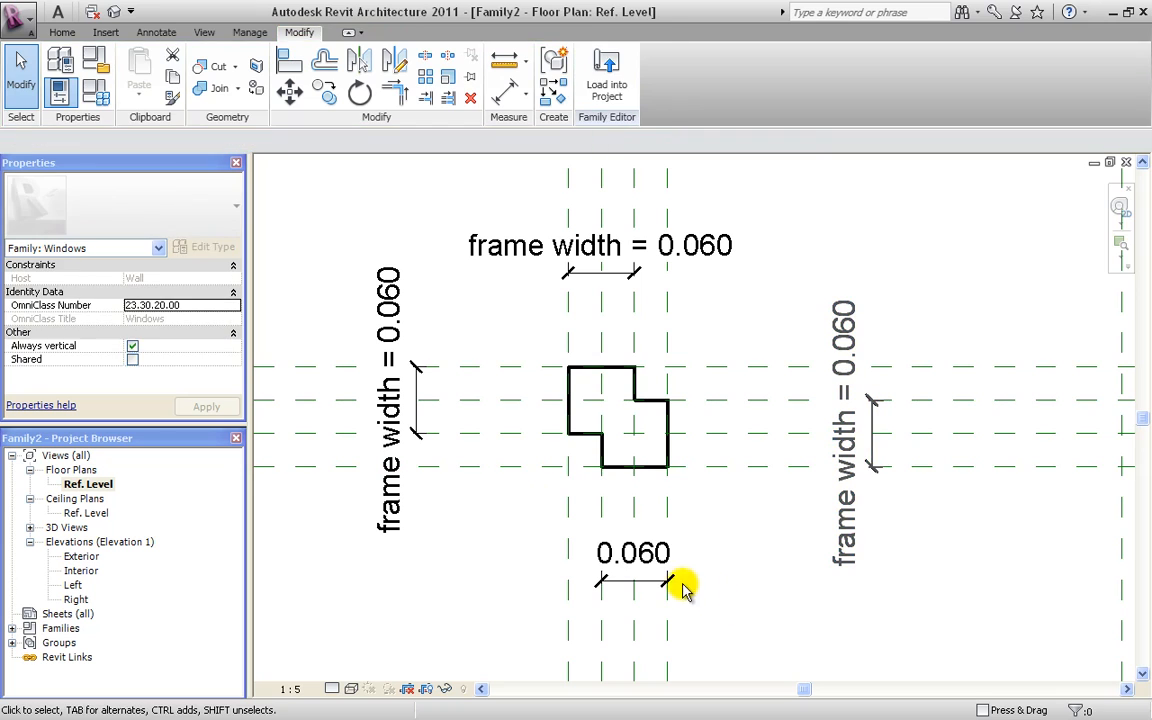
Assign the frame width parameter to the dimension below the frame outline.
{"action": "left_click", "coordinate": [620, 557]}
{"action": "left_click", "coordinate": [462, 143]}
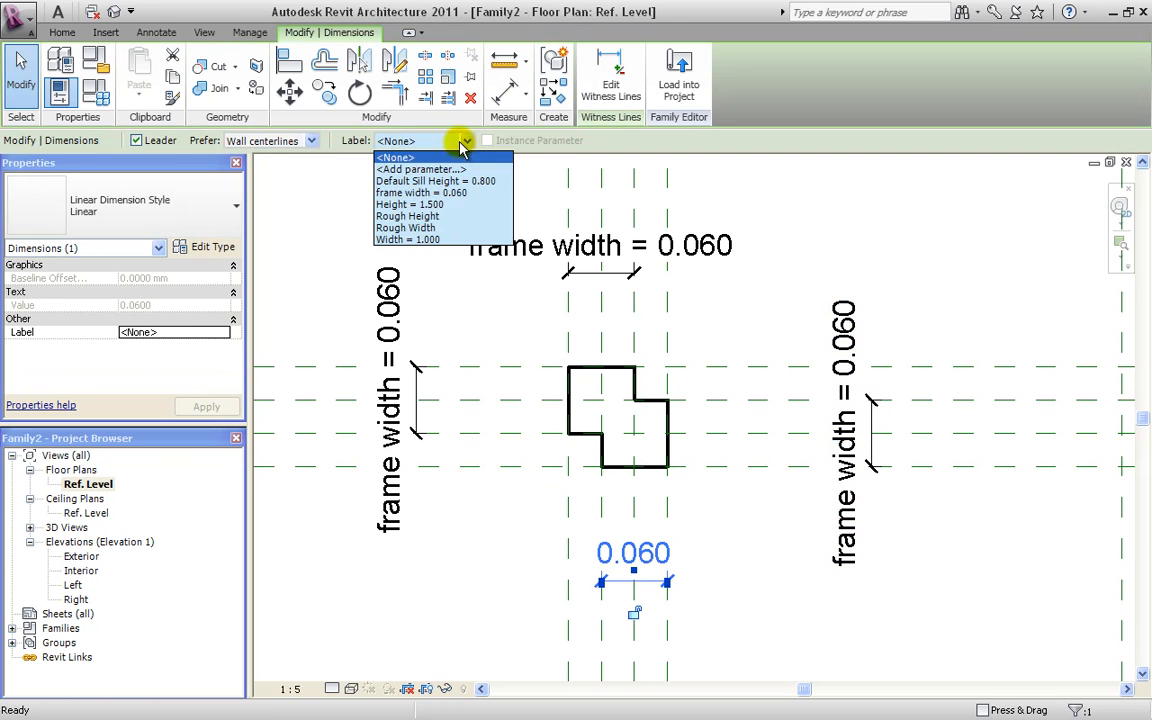
{"action": "left_click", "coordinate": [440, 198]}
{"action": "left_click", "coordinate": [694, 417]}
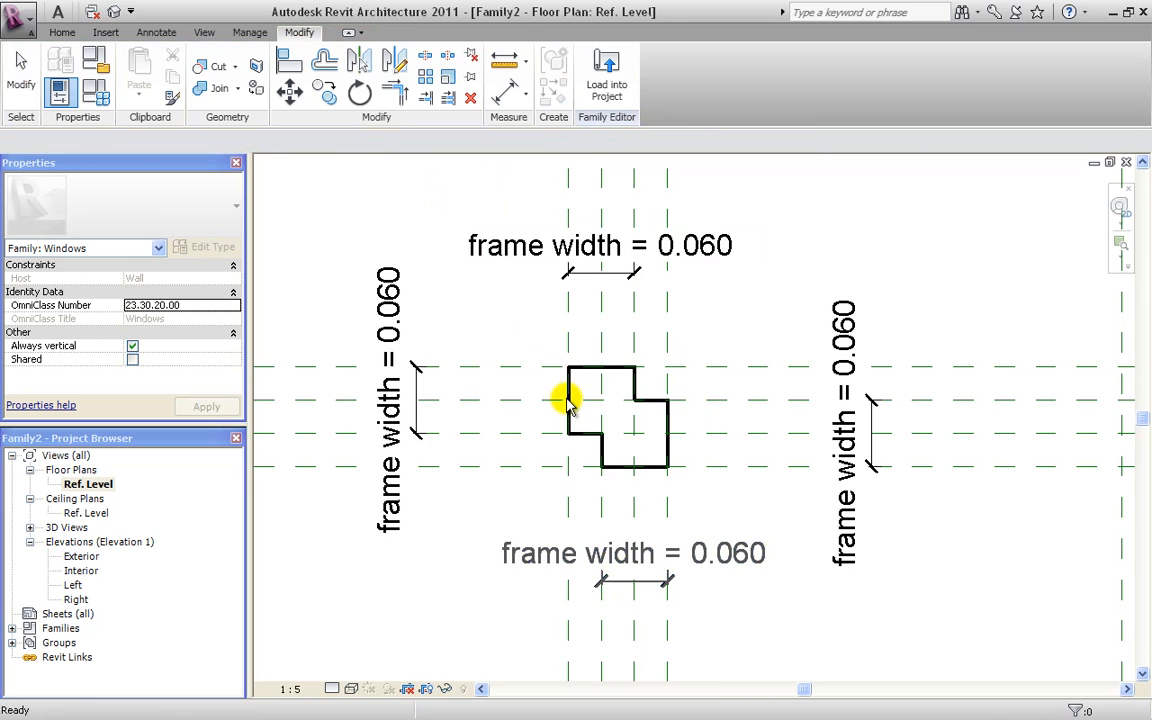
Test the frame outline by setting the frame width parameter to 0.2 in the family types and applying it.
{"action": "scroll", "coordinate": [580, 420], "scroll_direction": "down", "scroll_amount": 2}
{"action": "middle_click_drag", "start_coordinate": [592, 440], "coordinate": [623, 442]}
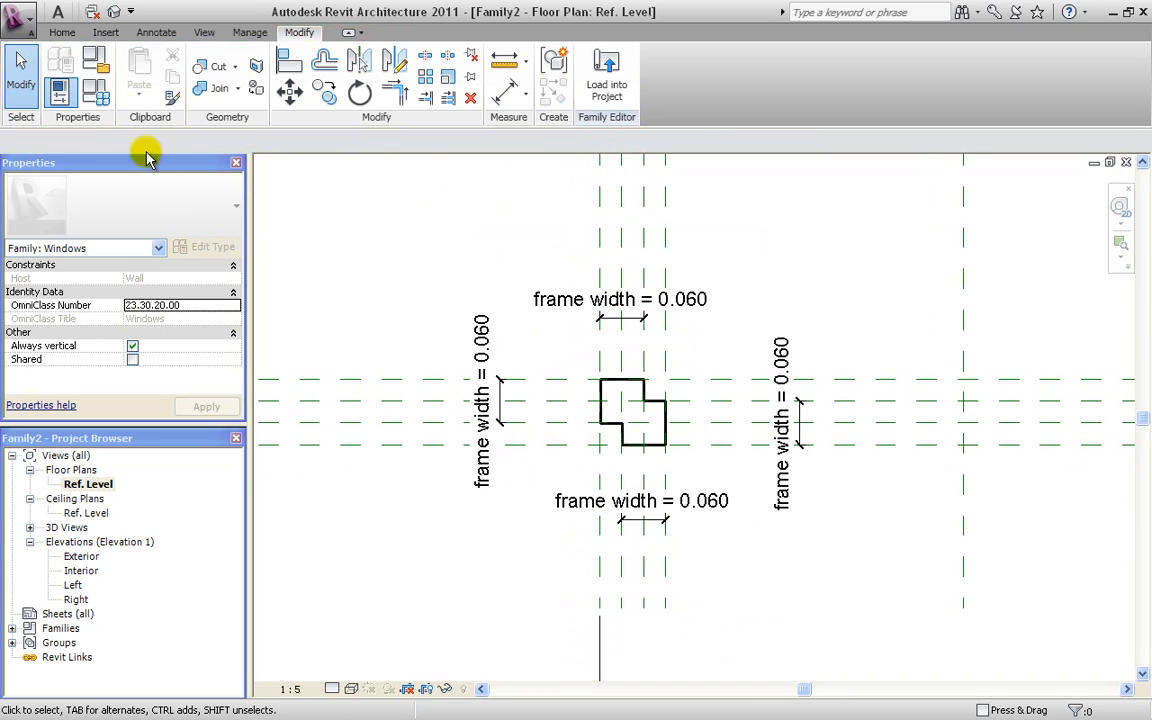
{"action": "left_click", "coordinate": [60, 92]}
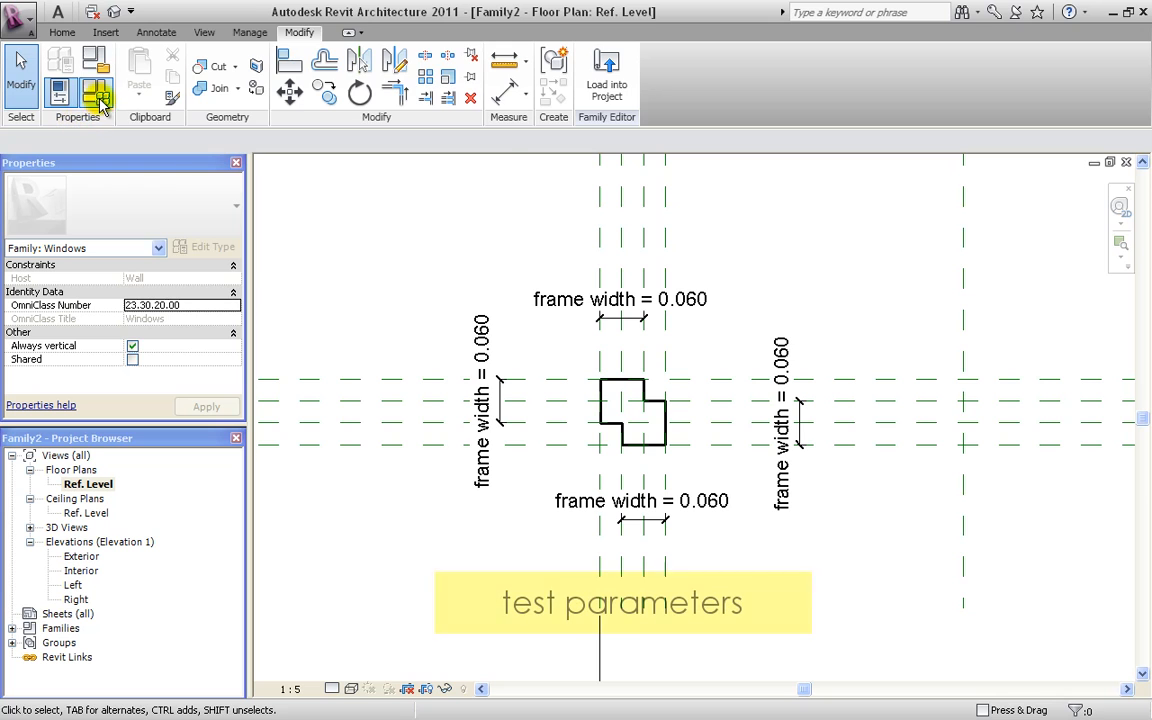
{"action": "left_click_drag", "start_coordinate": [203, 128], "coordinate": [78, 98]}
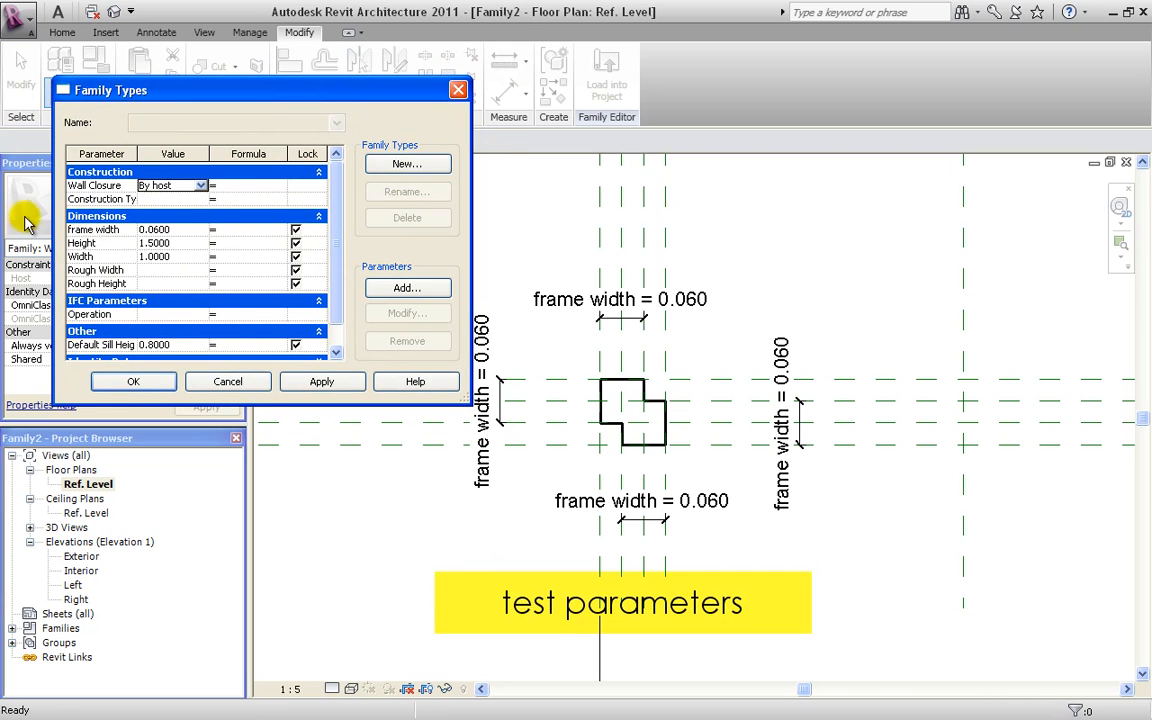
{"action": "left_click", "coordinate": [178, 231]}
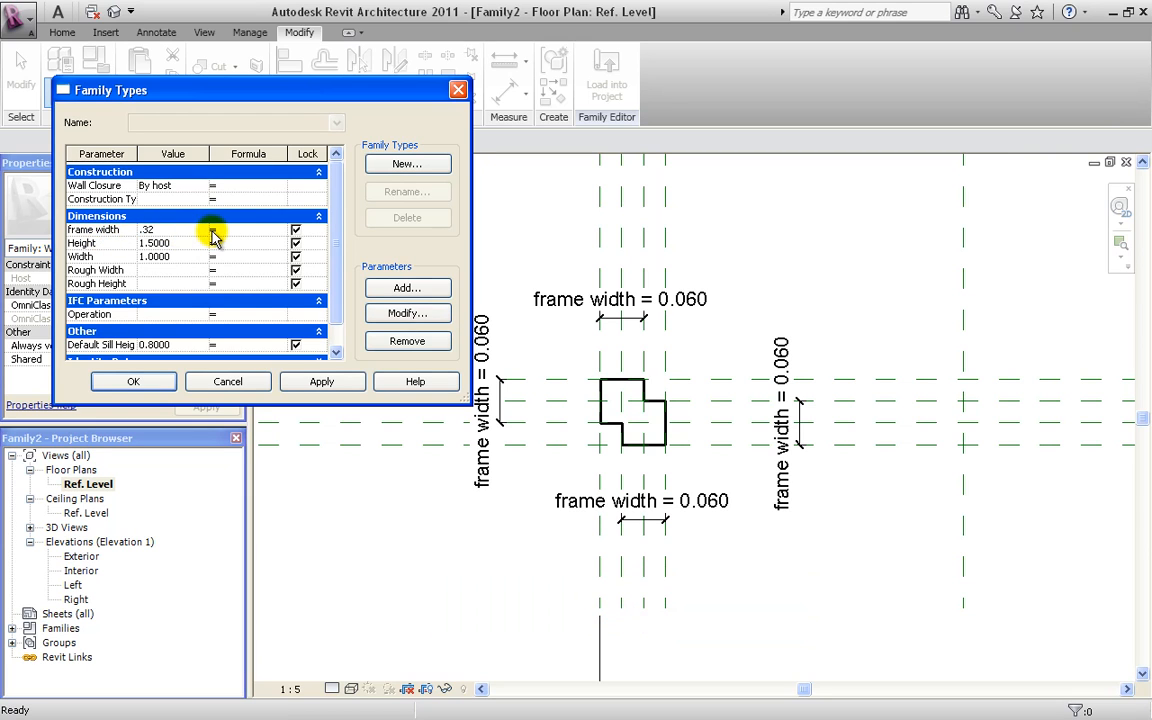
{"action": "left_click", "coordinate": [328, 386]}
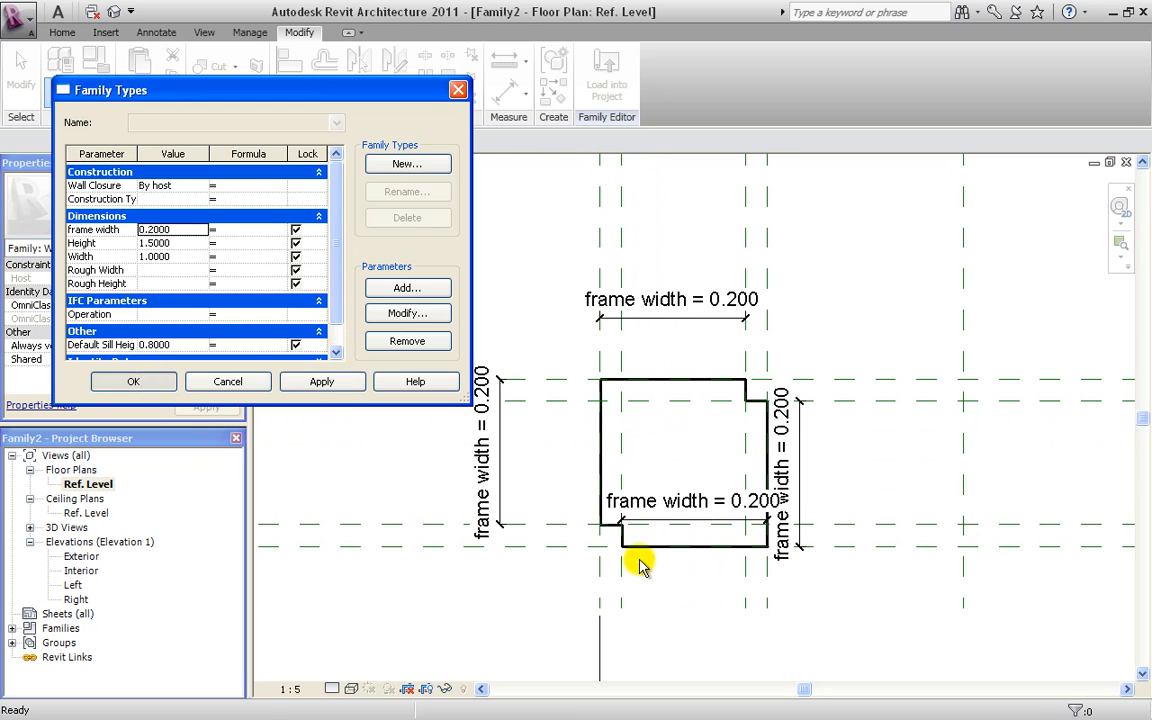
{"action": "key", "text": "Return"}
{"action": "middle_click_drag", "start_coordinate": [614, 509], "coordinate": [578, 444]}
{"action": "scroll", "coordinate": [587, 484], "scroll_direction": "up", "scroll_amount": 1}
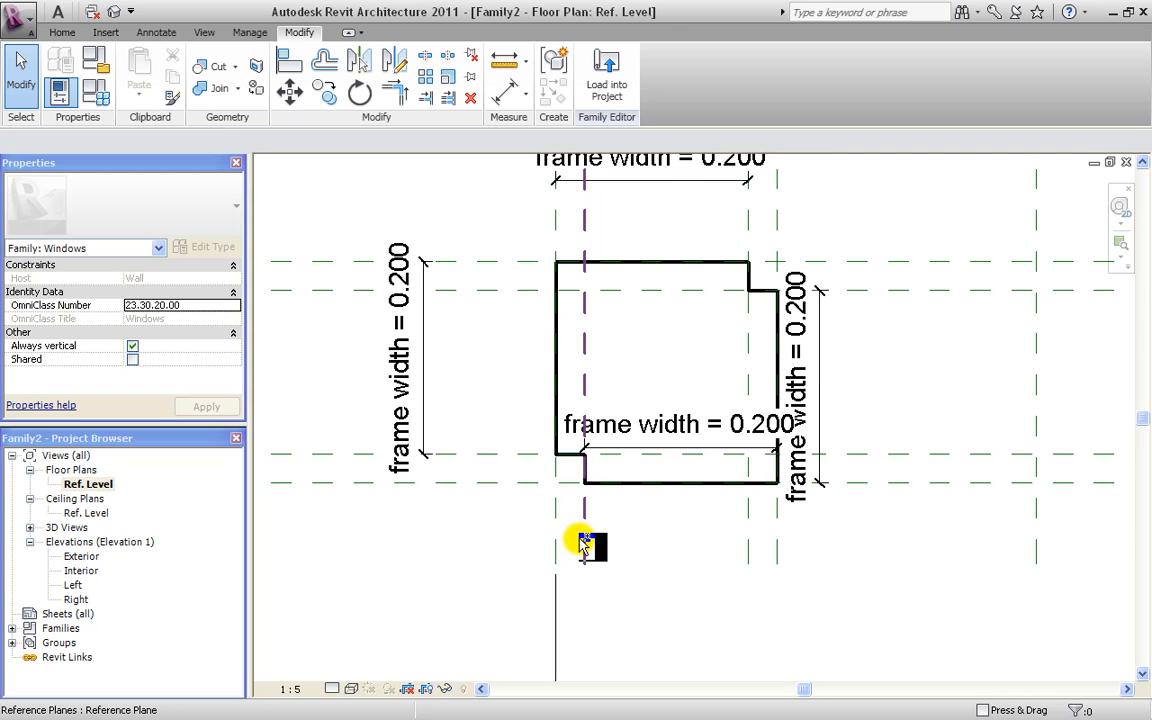
Place an aligned dimension across the first three closely spaced vertical reference planes above the outline and set its segments equal.
{"action": "scroll", "coordinate": [585, 545], "scroll_direction": "down", "scroll_amount": 4}
{"action": "middle_click_drag", "start_coordinate": [586, 470], "coordinate": [608, 338]}
{"action": "left_click", "coordinate": [155, 33]}
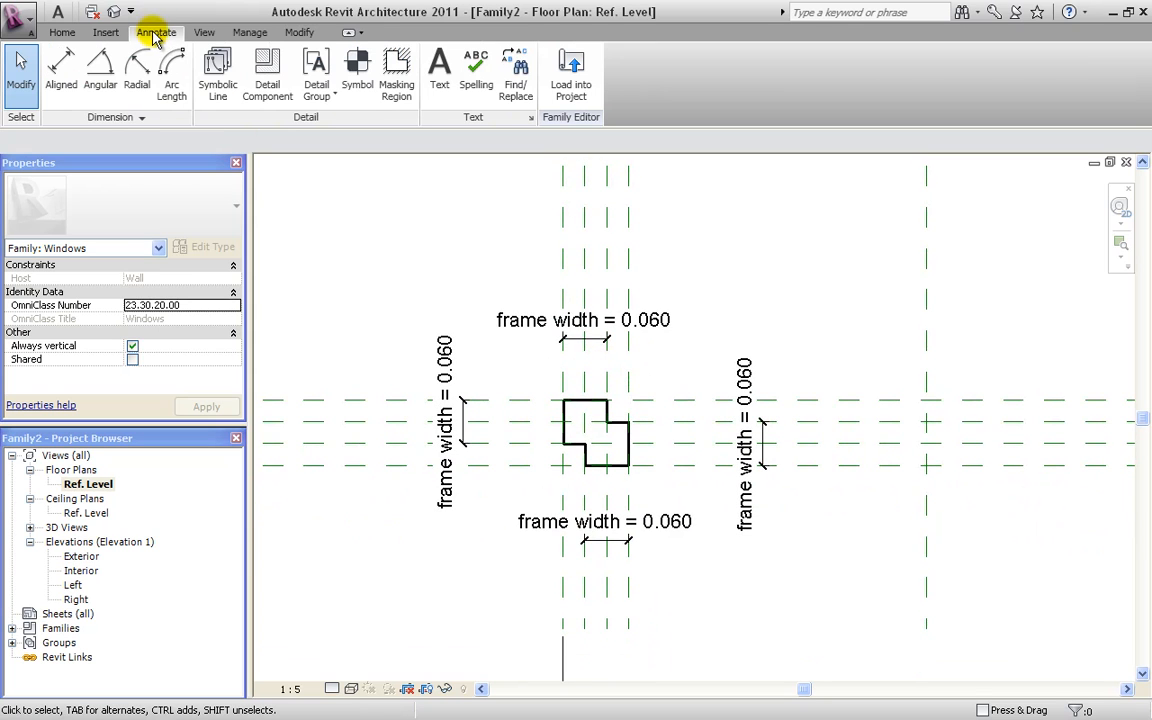
{"action": "left_click", "coordinate": [62, 88]}
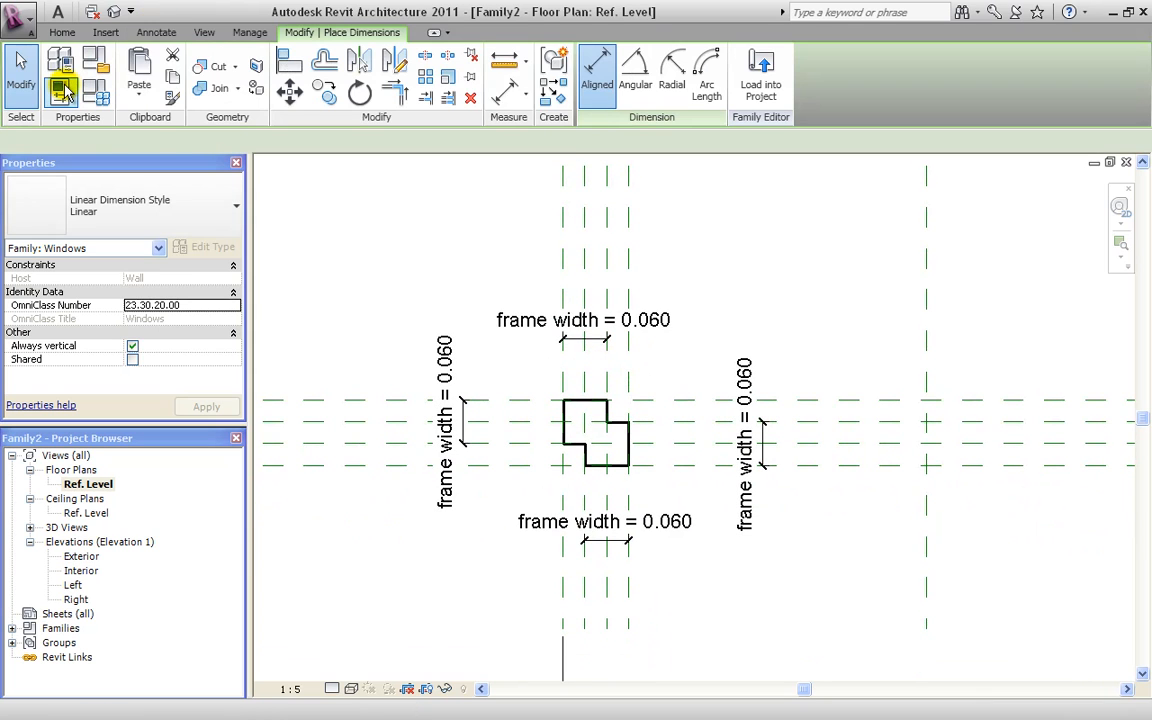
{"action": "scroll", "coordinate": [633, 300], "scroll_direction": "up", "scroll_amount": 2}
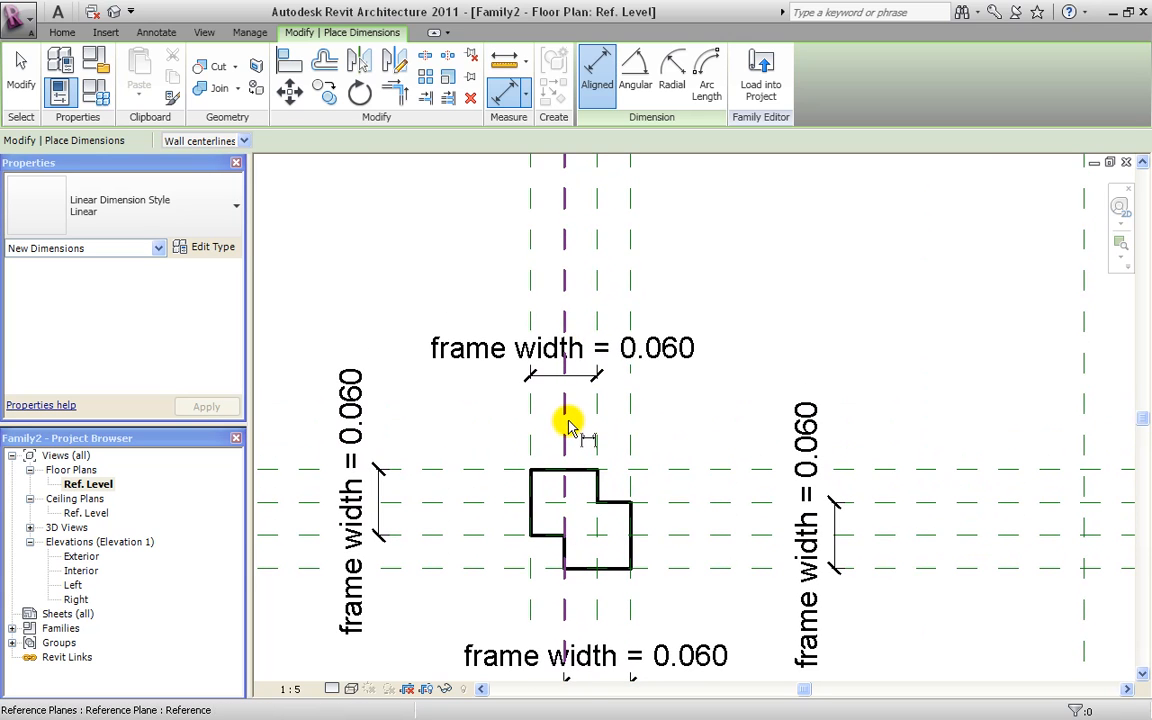
{"action": "left_click", "coordinate": [531, 256]}
{"action": "left_click", "coordinate": [563, 250]}
{"action": "left_click", "coordinate": [597, 250]}
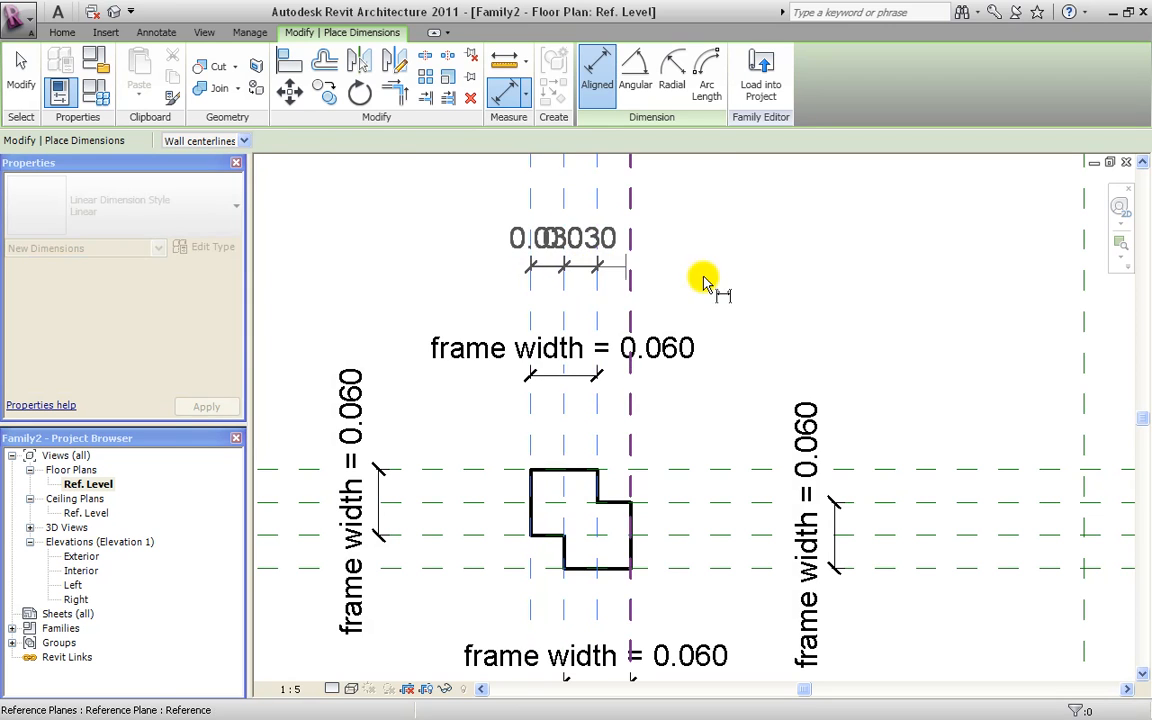
{"action": "left_click", "coordinate": [781, 244]}
{"action": "middle_click_drag", "start_coordinate": [613, 391], "coordinate": [583, 593]}
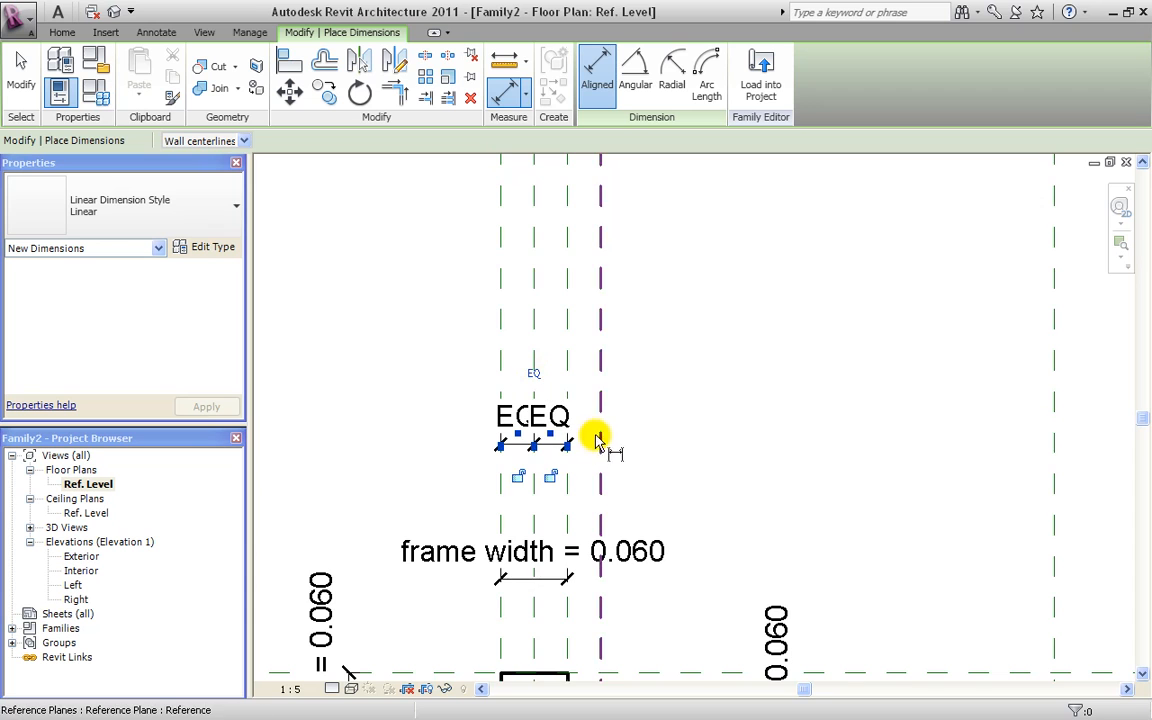
Place an aligned dimension across the lower three horizontal reference planes right of the outline and set its segments equal.
{"action": "scroll", "coordinate": [527, 386], "scroll_direction": "down", "scroll_amount": 3}
{"action": "scroll", "coordinate": [517, 441], "scroll_direction": "up", "scroll_amount": 2}
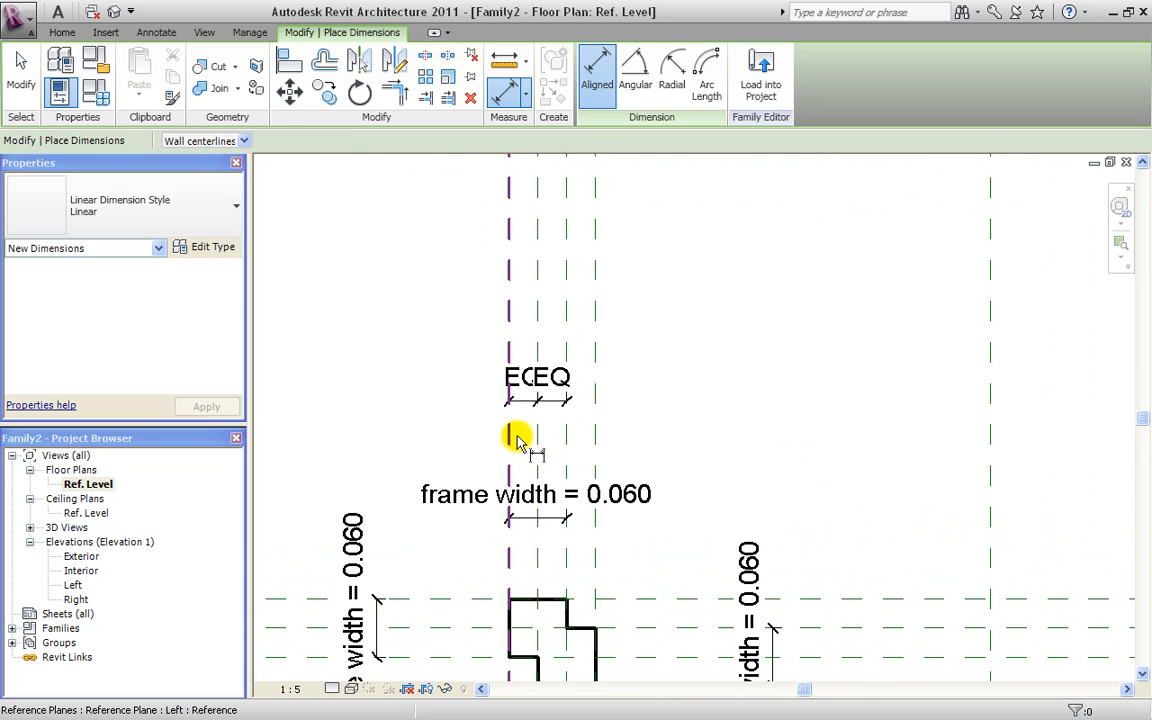
{"action": "scroll", "coordinate": [527, 441], "scroll_direction": "up", "scroll_amount": 2}
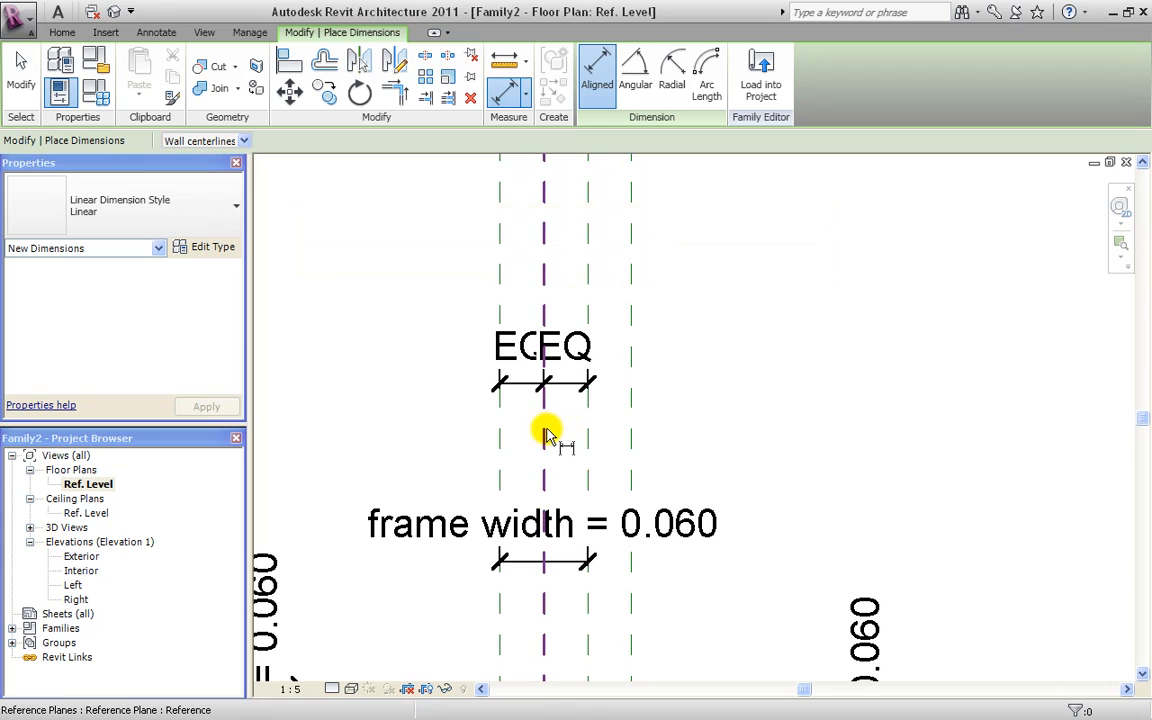
{"action": "scroll", "coordinate": [547, 433], "scroll_direction": "down", "scroll_amount": 3}
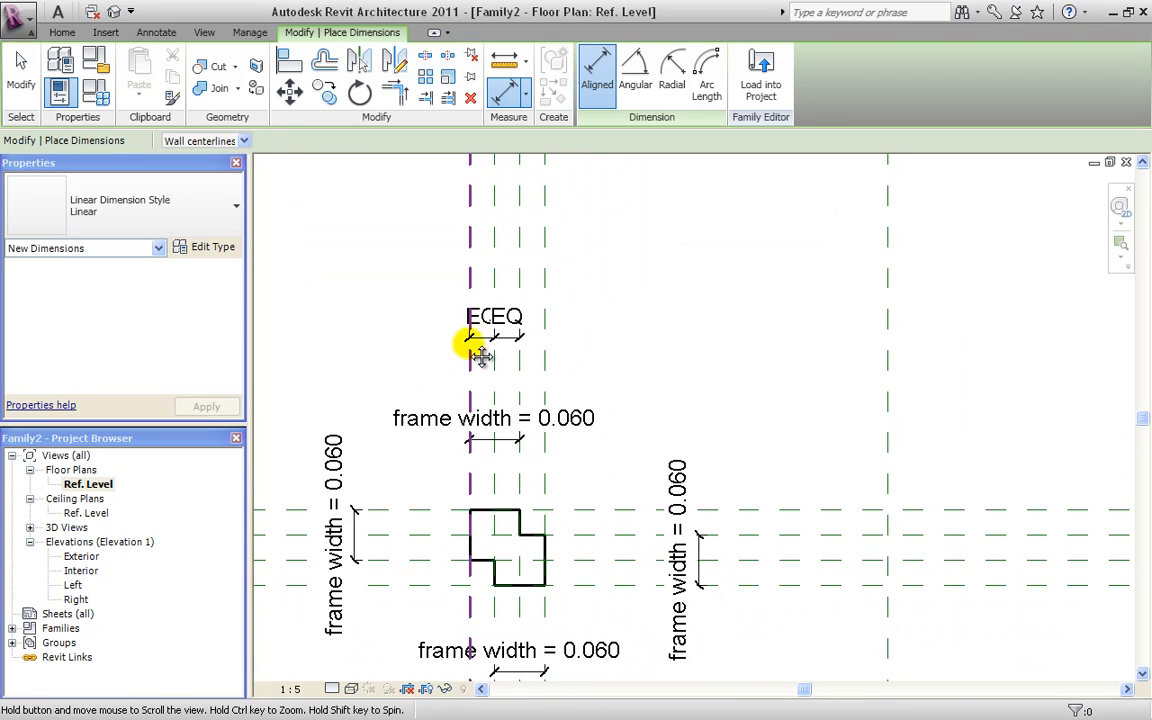
{"action": "left_click", "coordinate": [154, 33]}
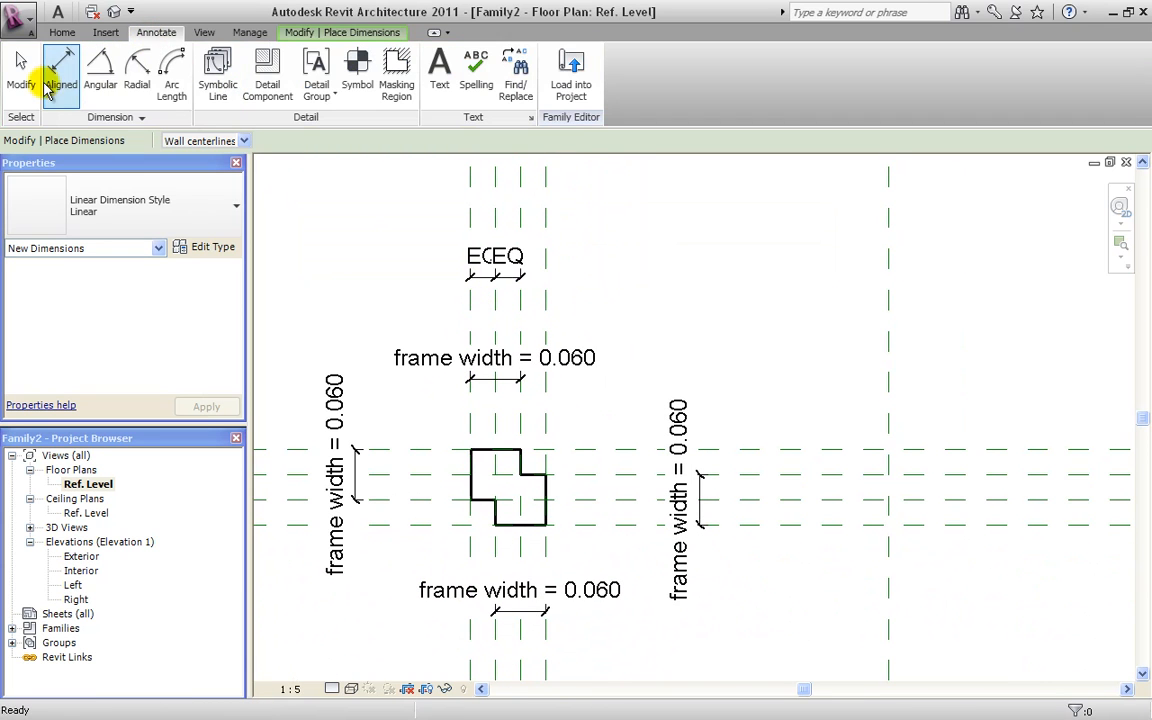
{"action": "left_click", "coordinate": [839, 475]}
{"action": "left_click", "coordinate": [841, 499]}
{"action": "left_click", "coordinate": [841, 524]}
{"action": "left_click", "coordinate": [848, 612]}
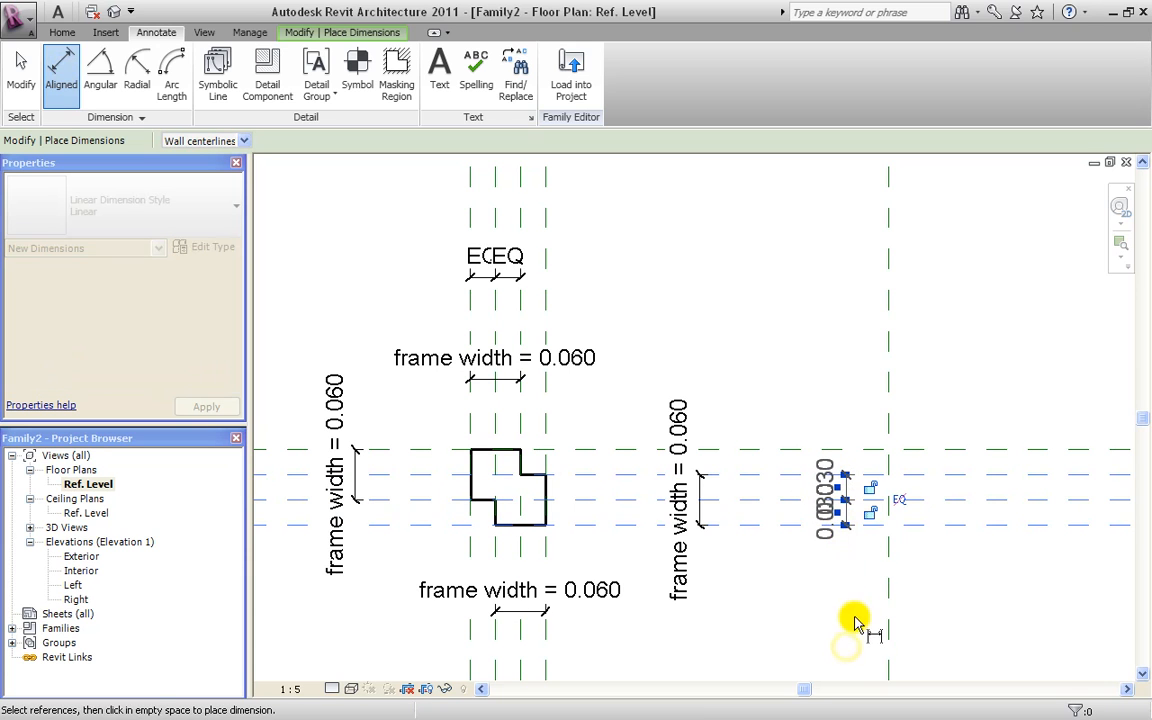
{"action": "left_click", "coordinate": [900, 500]}
{"action": "key", "text": "Escape"}
{"action": "key", "text": "Escape"}
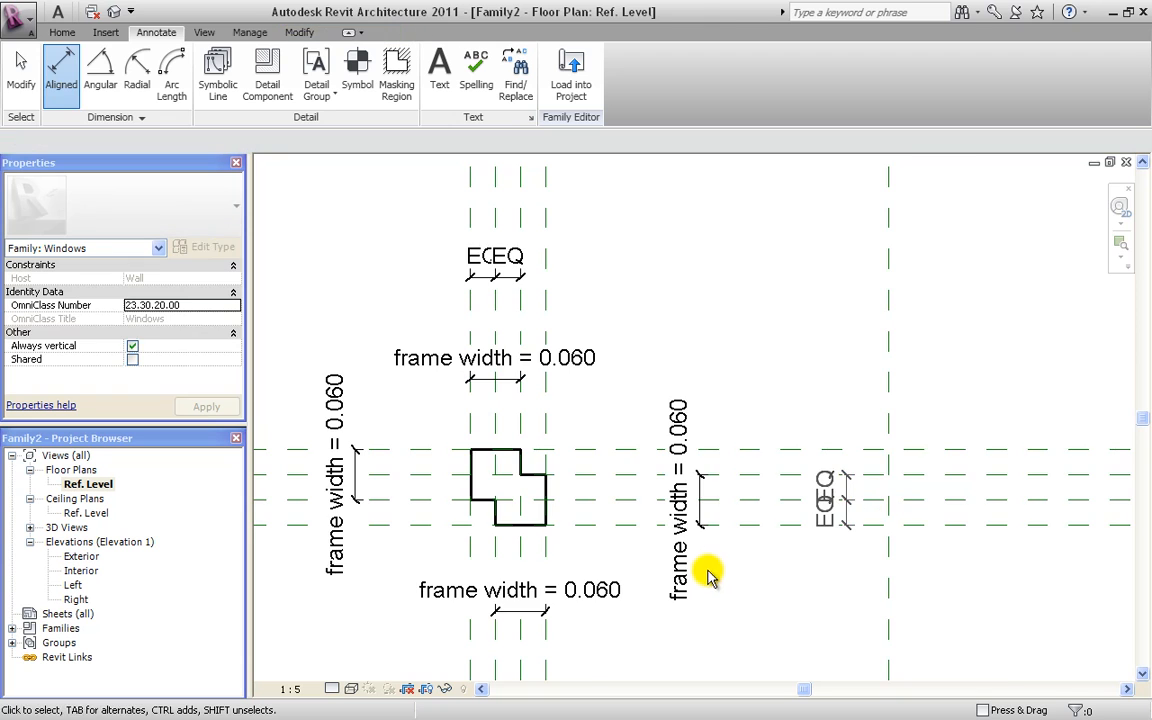
Flex the equality-constrained frame outline by applying a frame width of 0.2 in the family types, and inspect its shape.
{"action": "scroll", "coordinate": [712, 584], "scroll_direction": "down", "scroll_amount": 3}
{"action": "left_click", "coordinate": [60, 31]}
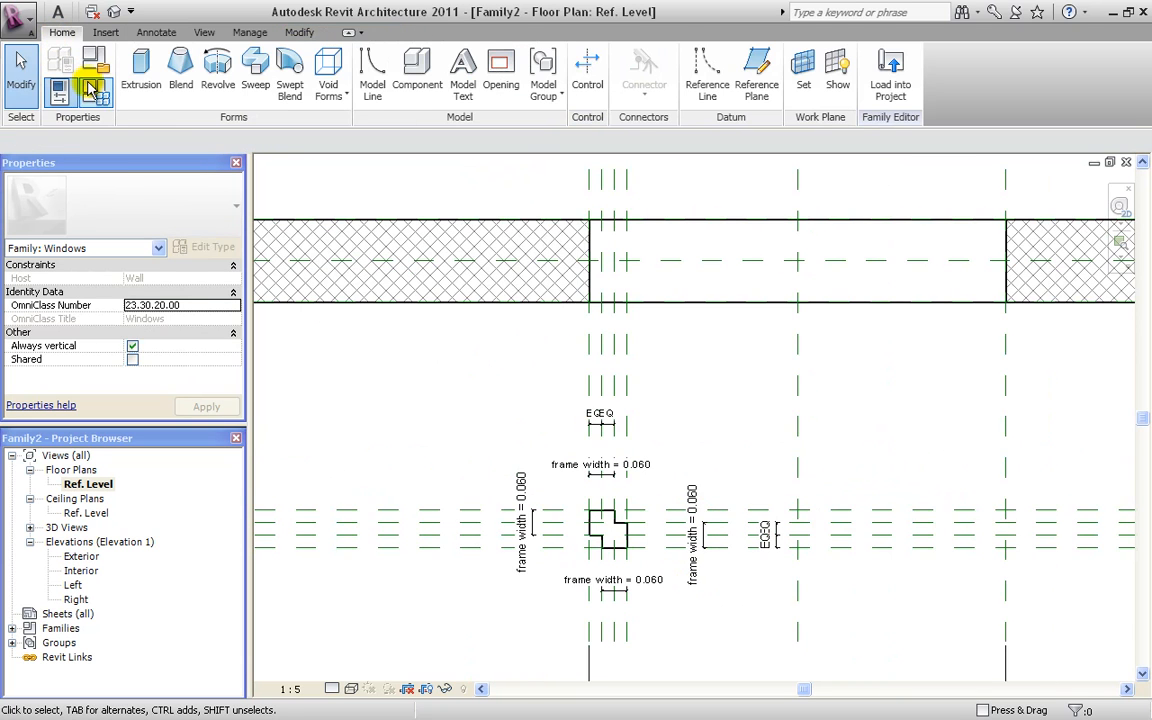
{"action": "left_click", "coordinate": [97, 100]}
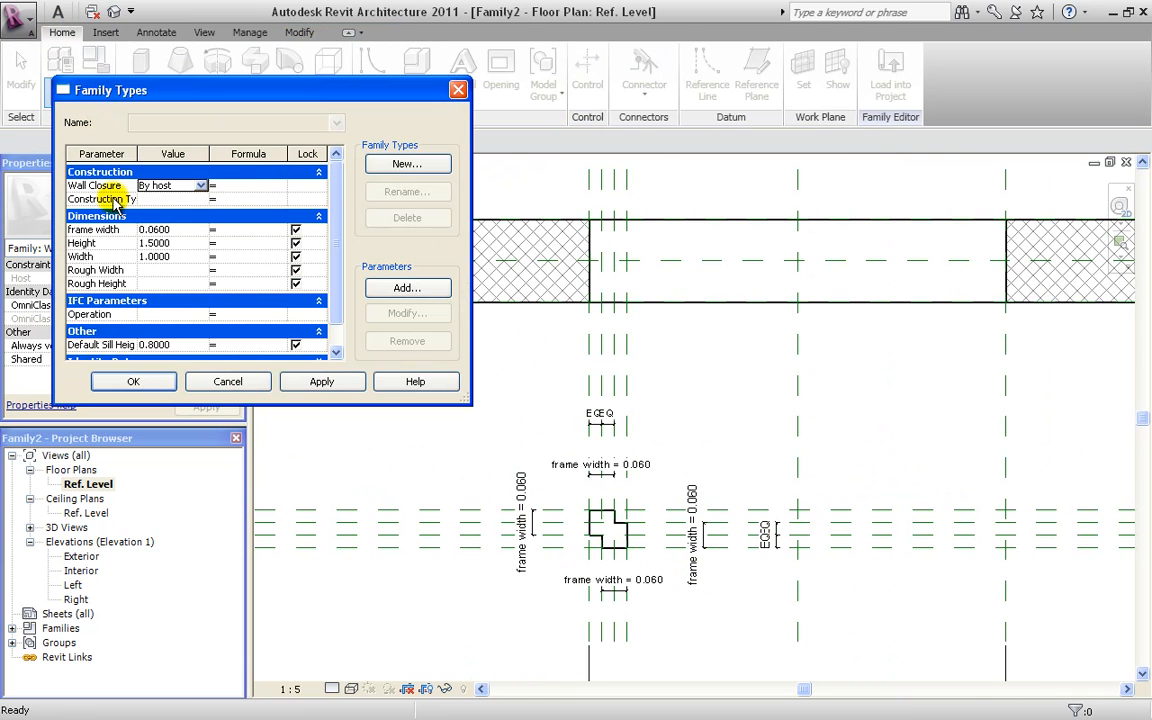
{"action": "left_click", "coordinate": [184, 229]}
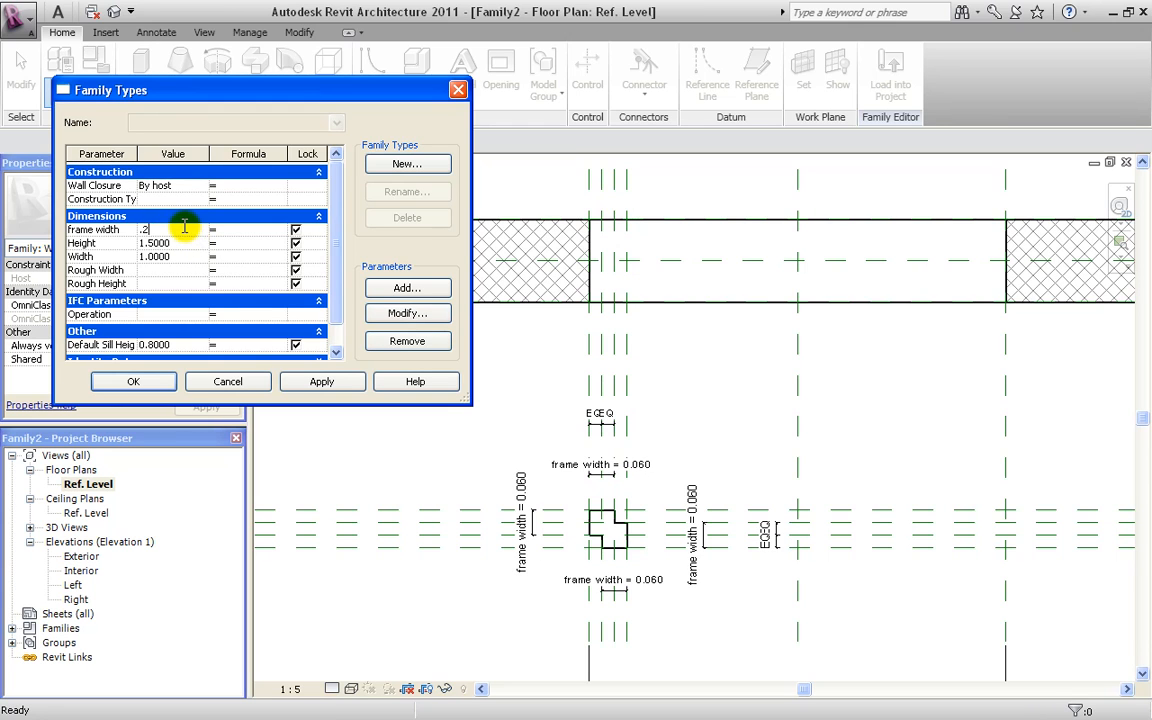
{"action": "left_click", "coordinate": [321, 381]}
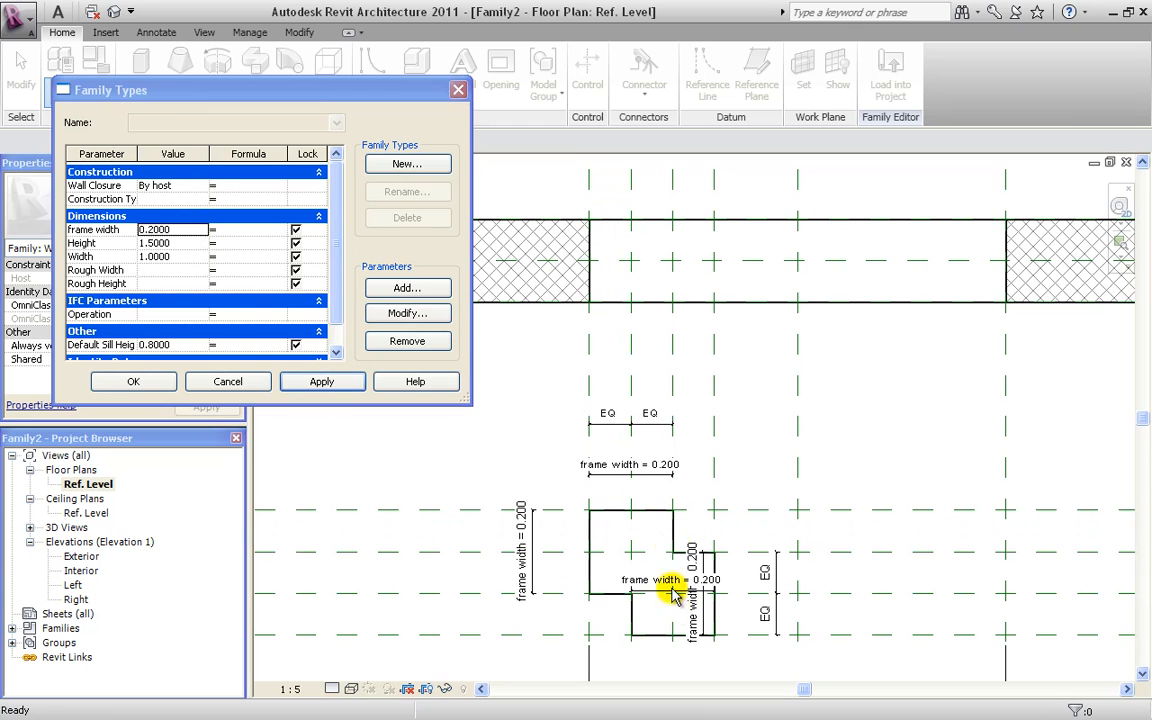
{"action": "left_click", "coordinate": [133, 381]}
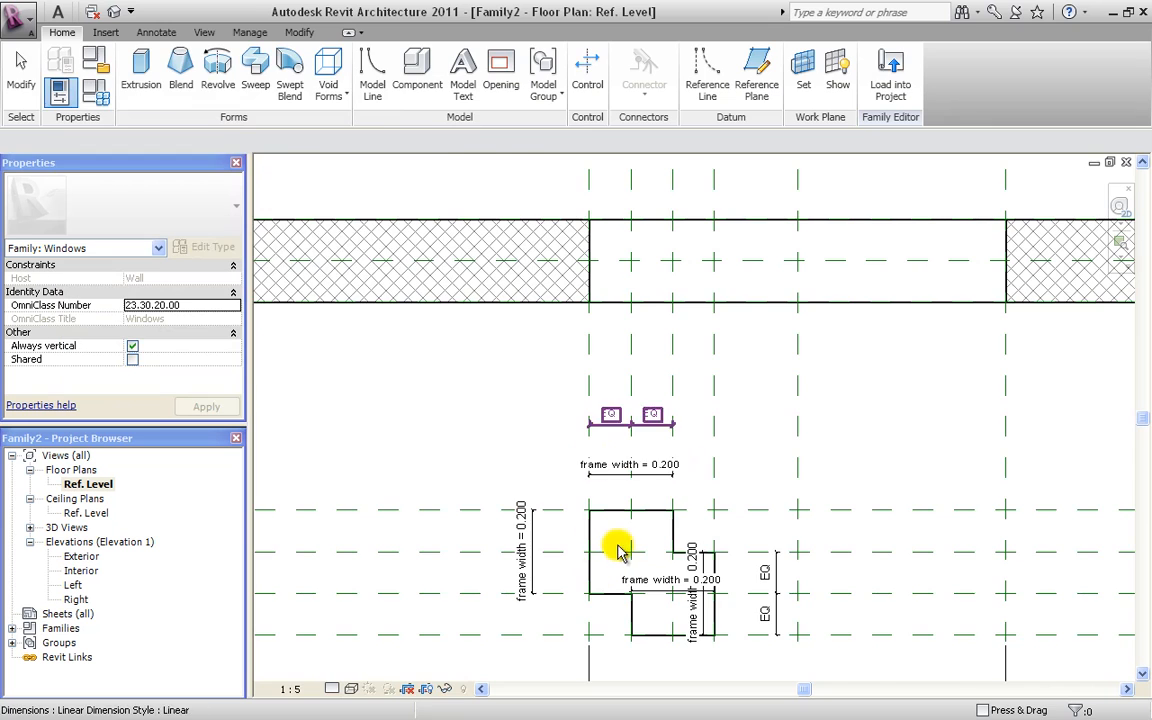
{"action": "scroll", "coordinate": [600, 565], "scroll_direction": "up", "scroll_amount": 2}
{"action": "scroll", "coordinate": [532, 494], "scroll_direction": "down", "scroll_amount": 2}
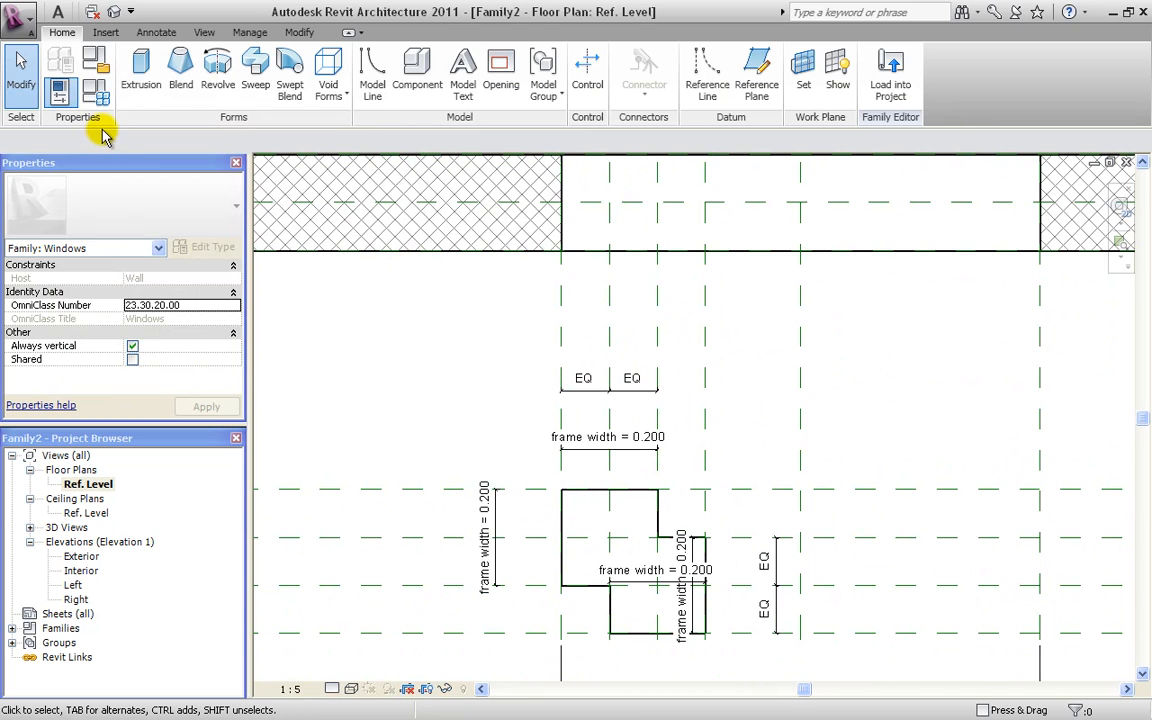
{"action": "scroll", "coordinate": [620, 578], "scroll_direction": "up", "scroll_amount": 3}
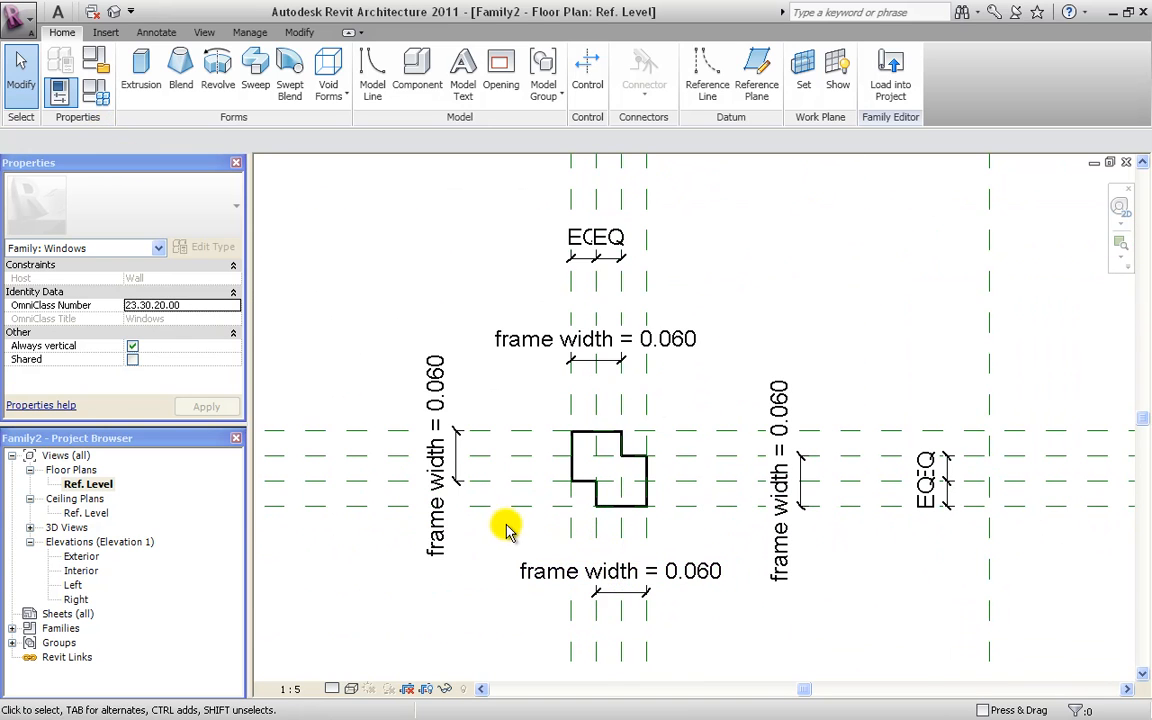
Delete the stepped symbolic-line frame outline drawn at the crossing of the closely spaced reference planes.
{"action": "scroll", "coordinate": [540, 500], "scroll_direction": "down", "scroll_amount": 2}
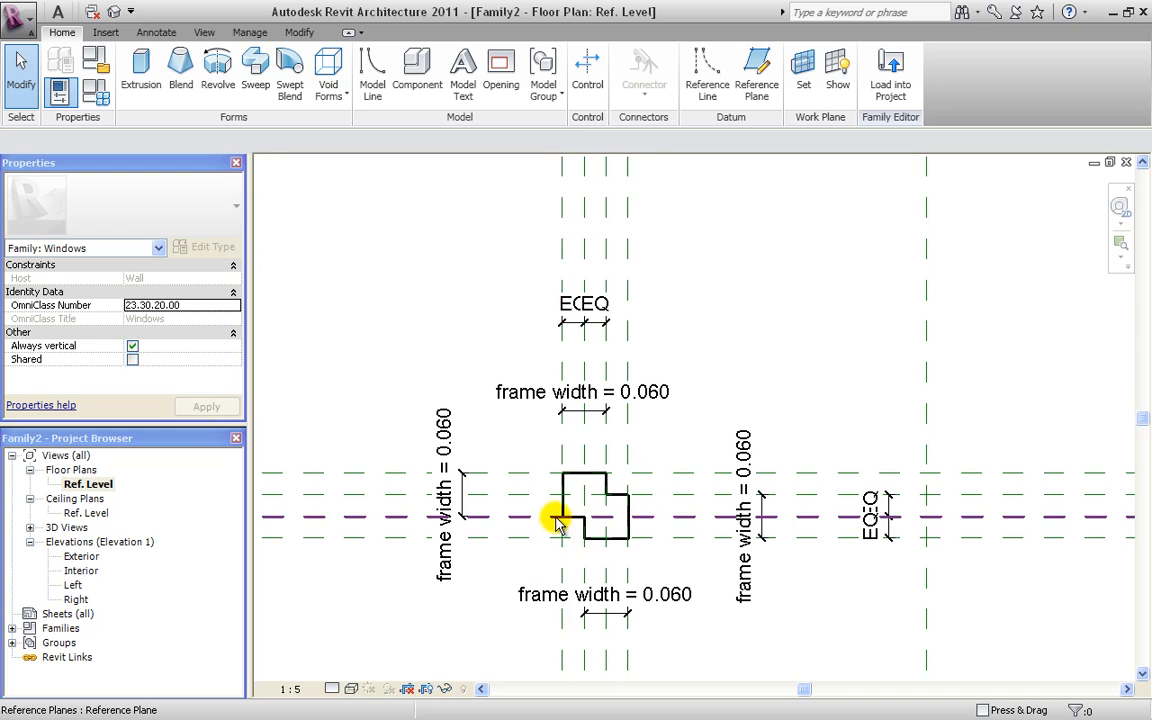
{"action": "scroll", "coordinate": [557, 521], "scroll_direction": "up", "scroll_amount": 1}
{"action": "left_click_drag", "start_coordinate": [530, 446], "coordinate": [680, 580]}
{"action": "key", "text": "Delete"}
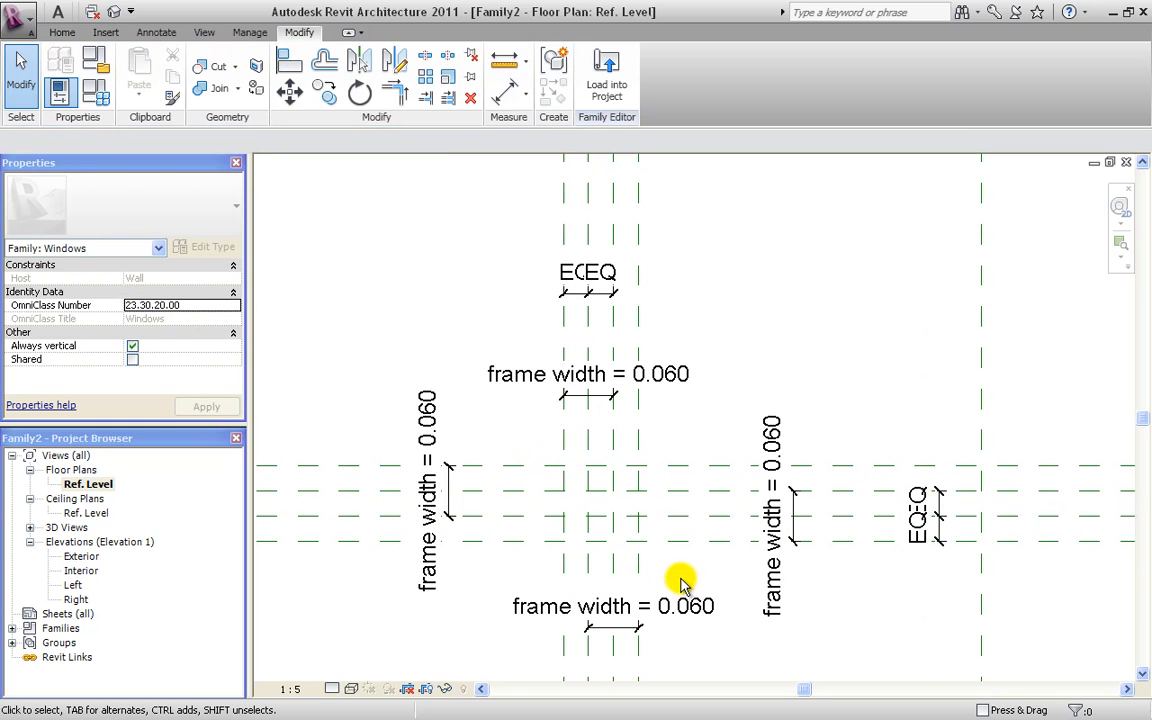
Start a sweep and pick the four edges of the window opening in the Exterior elevation as its path.
{"action": "scroll", "coordinate": [578, 556], "scroll_direction": "down", "scroll_amount": 2}
{"action": "scroll", "coordinate": [577, 556], "scroll_direction": "down", "scroll_amount": 1}
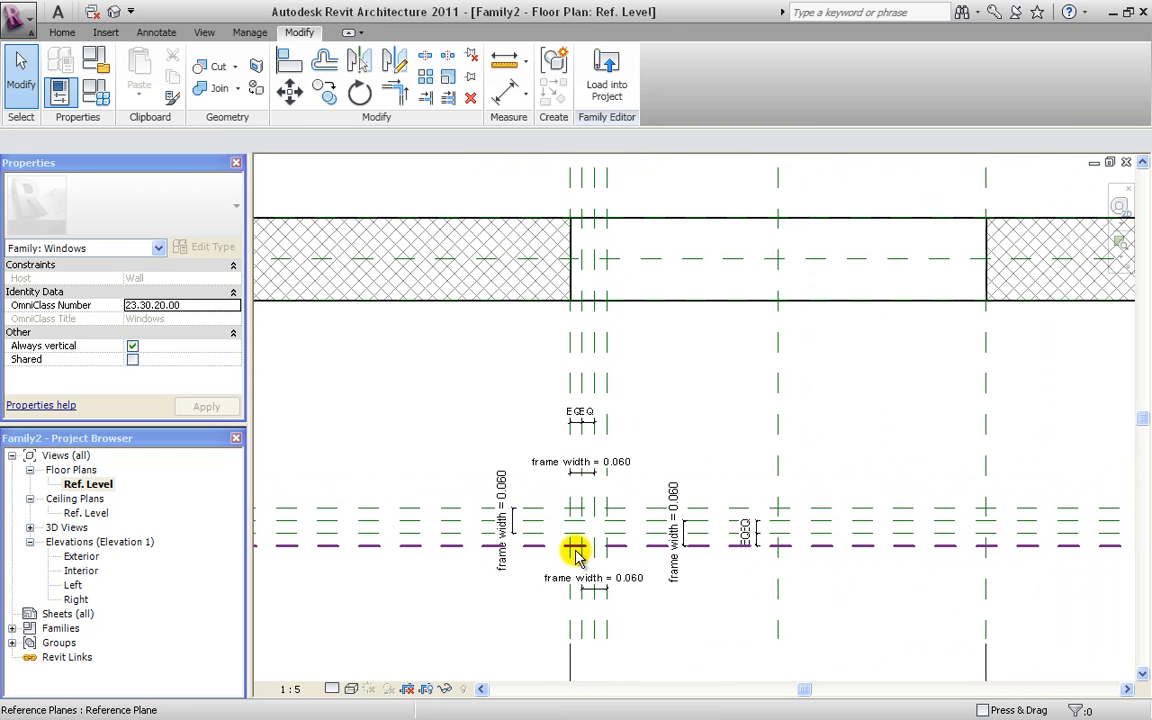
{"action": "left_click", "coordinate": [62, 32]}
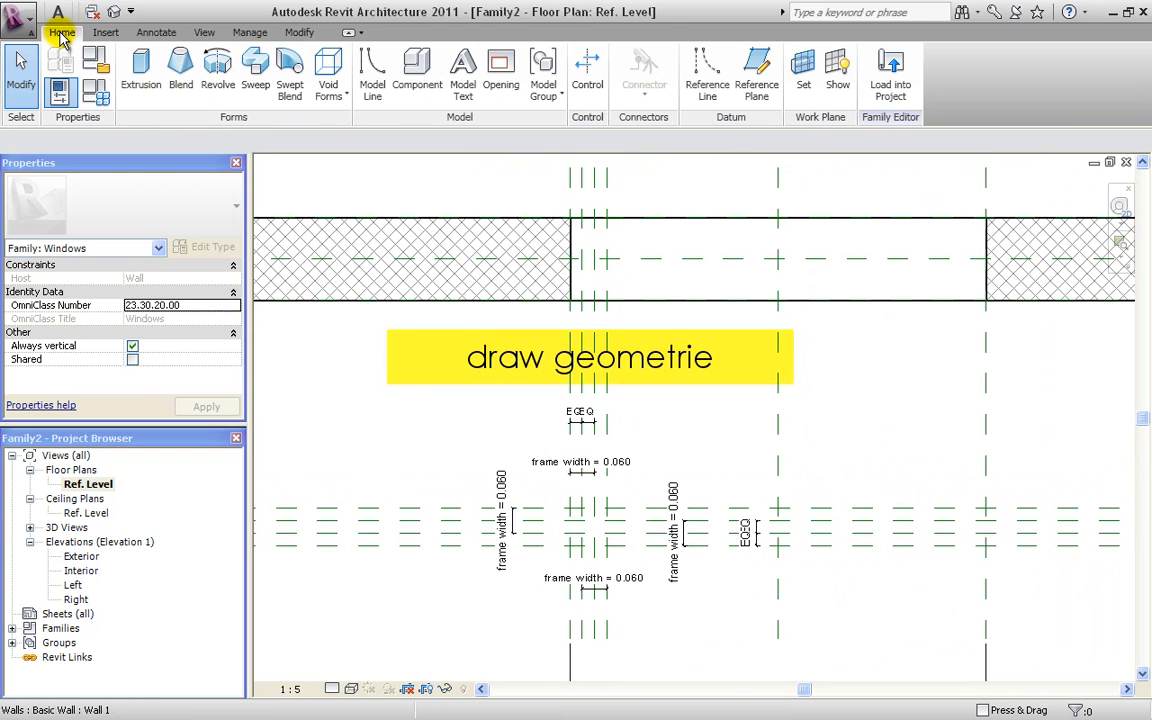
{"action": "left_click", "coordinate": [256, 84]}
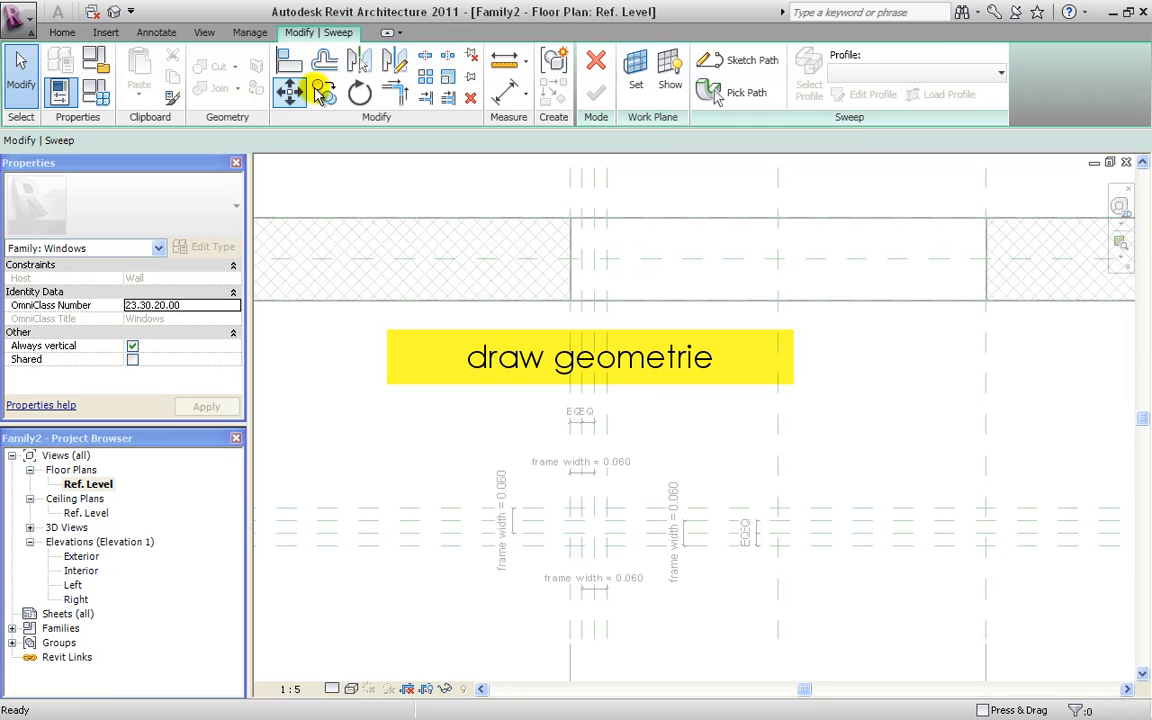
{"action": "left_click", "coordinate": [735, 95]}
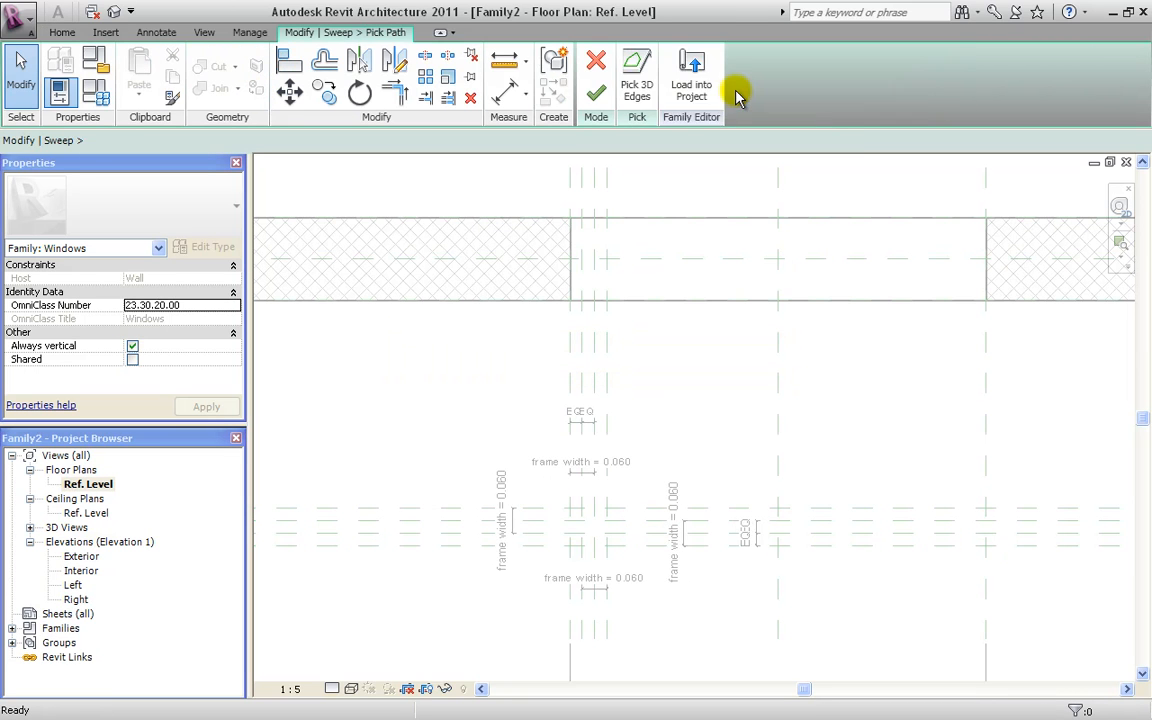
{"action": "double_click", "coordinate": [82, 557]}
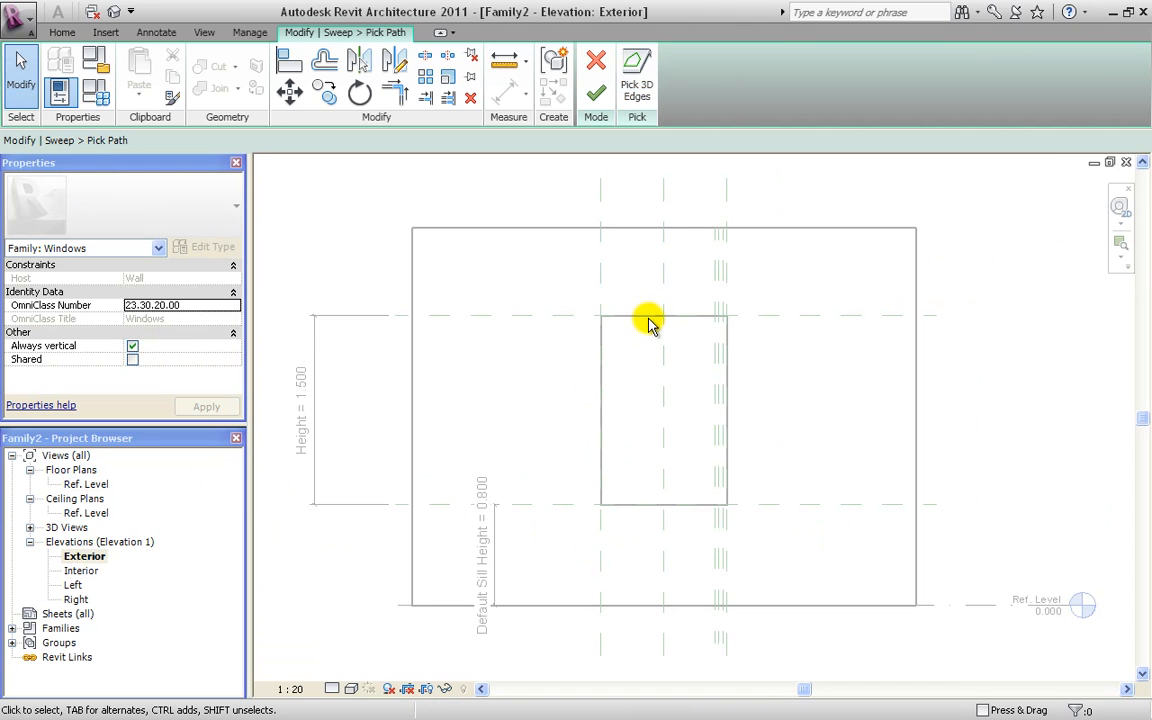
{"action": "left_click", "coordinate": [597, 91]}
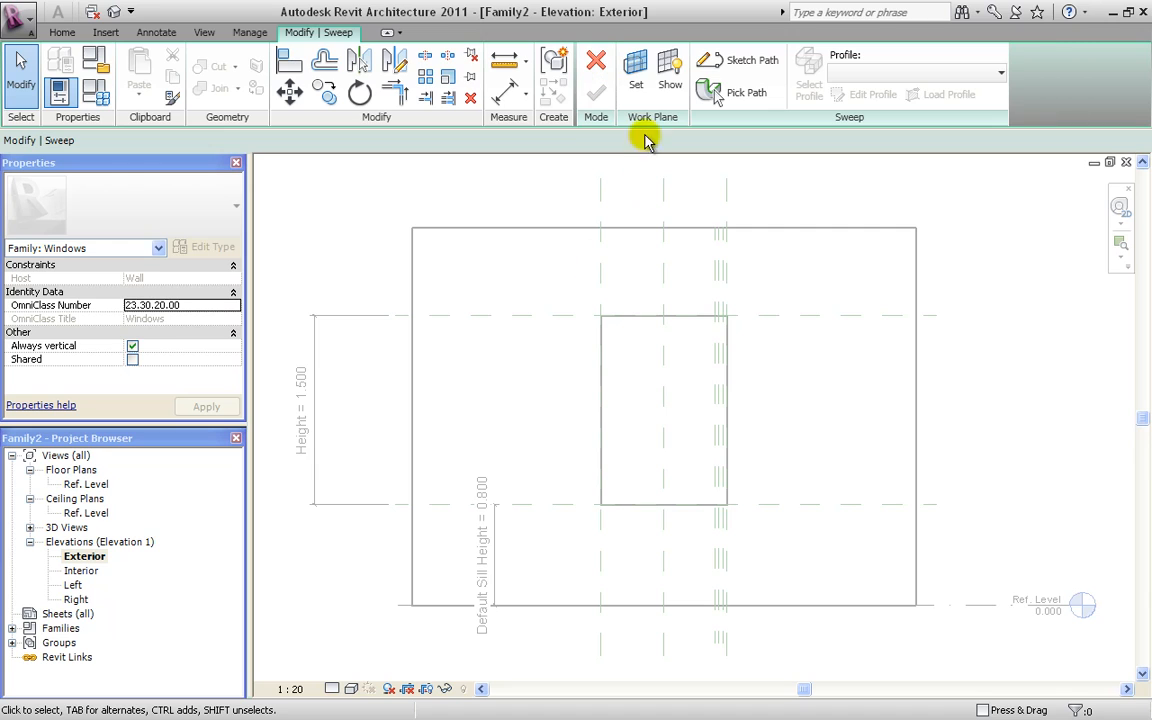
{"action": "left_click", "coordinate": [711, 92]}
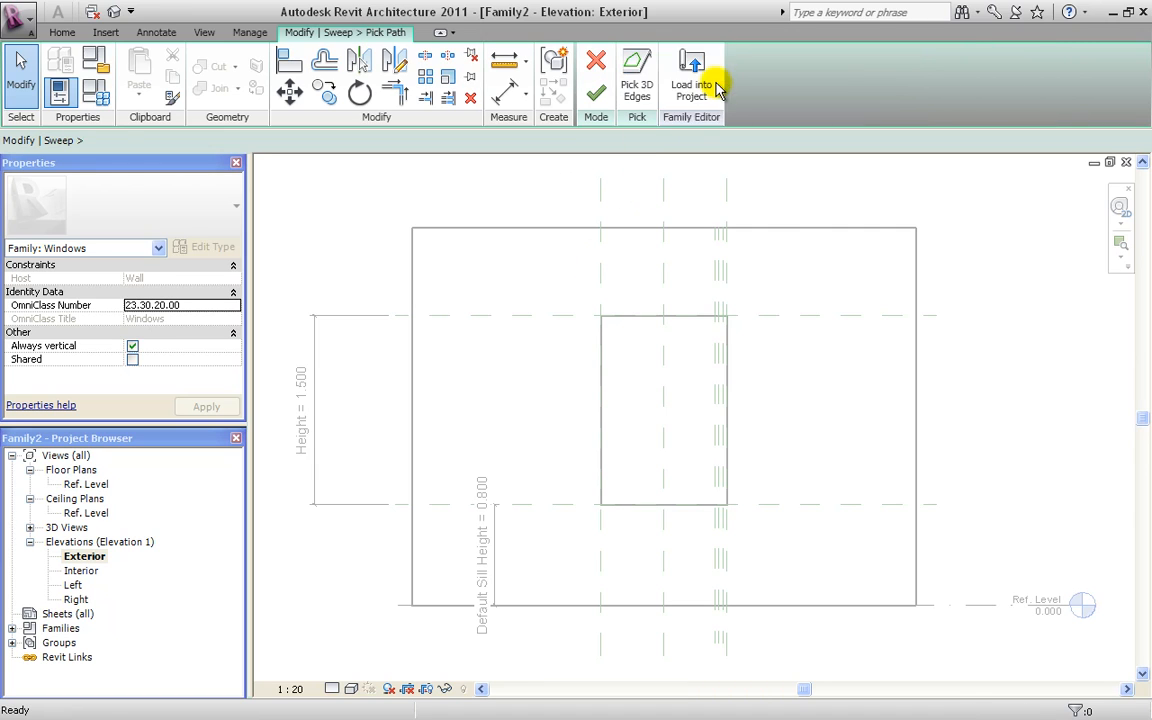
{"action": "left_click", "coordinate": [648, 320]}
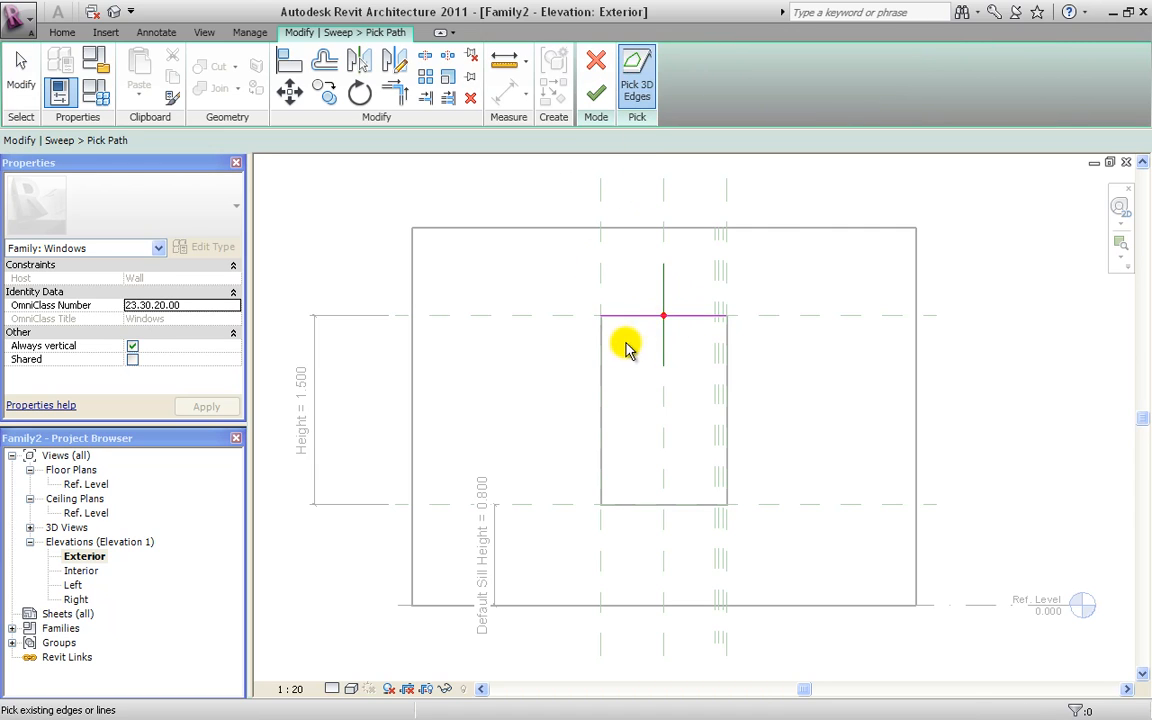
{"action": "left_click", "coordinate": [600, 370]}
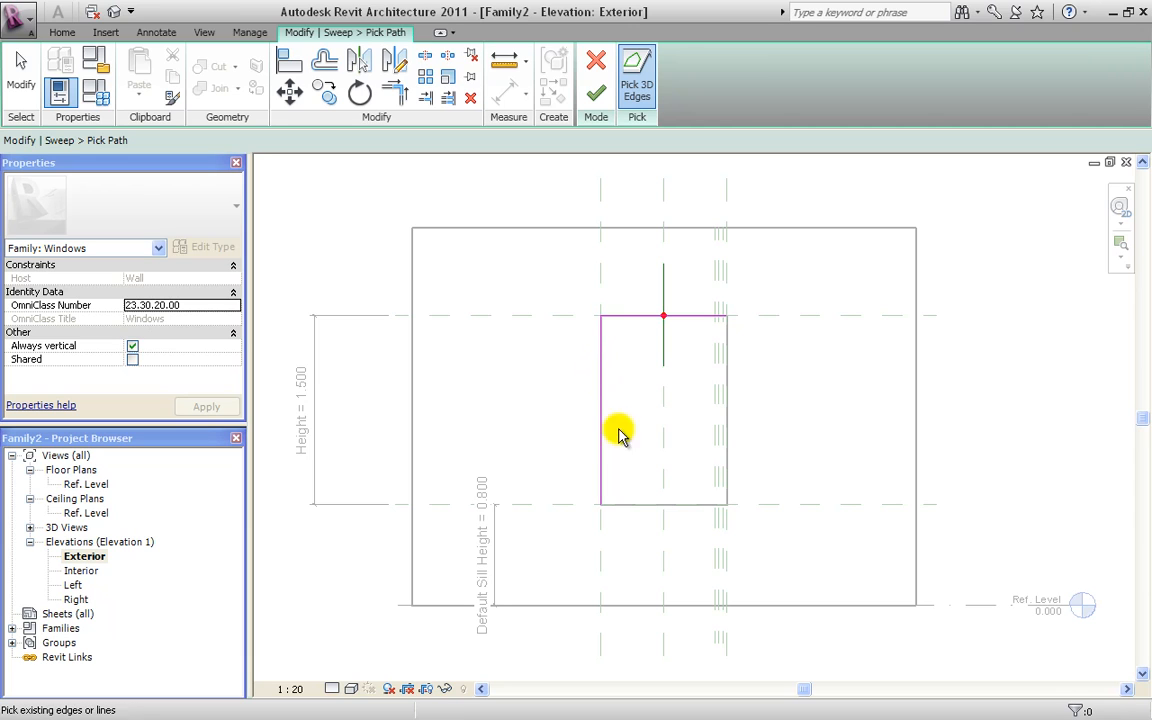
{"action": "left_click", "coordinate": [647, 505]}
{"action": "left_click", "coordinate": [729, 452]}
Move the sweep's profile plane from the path's top edge to the middle of its right vertical edge.
{"action": "middle_click_drag", "start_coordinate": [654, 377], "coordinate": [635, 400]}
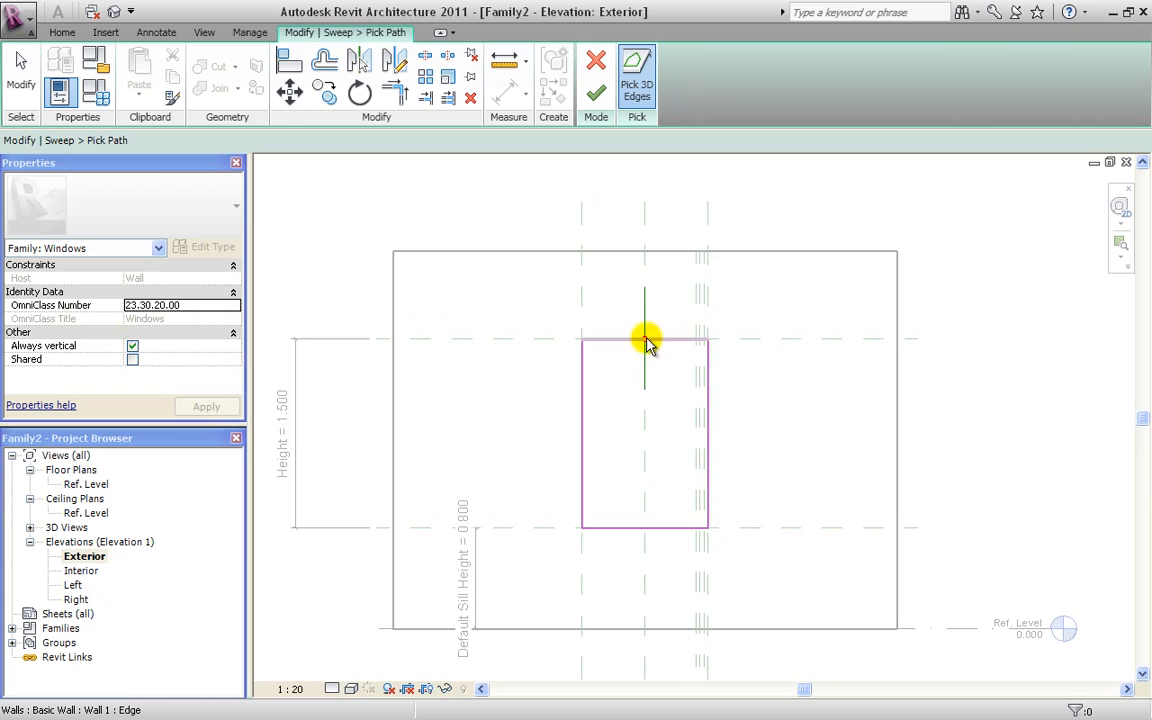
{"action": "scroll", "coordinate": [647, 322], "scroll_direction": "up", "scroll_amount": 5}
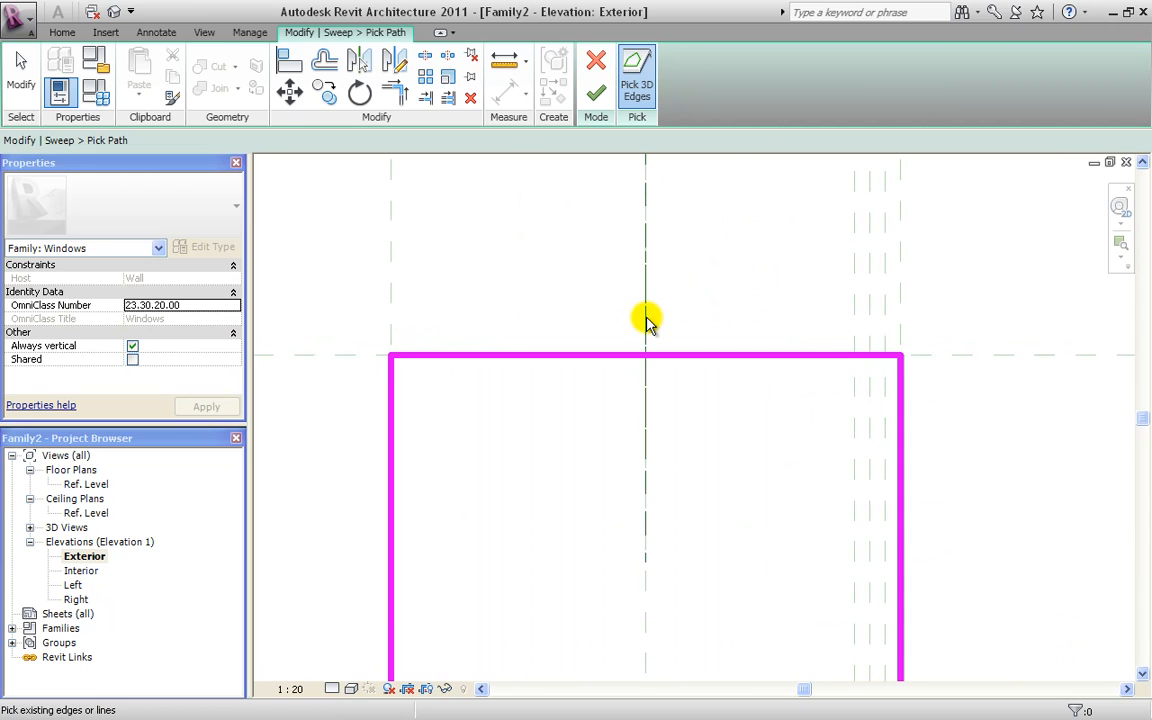
{"action": "key", "text": "Escape"}
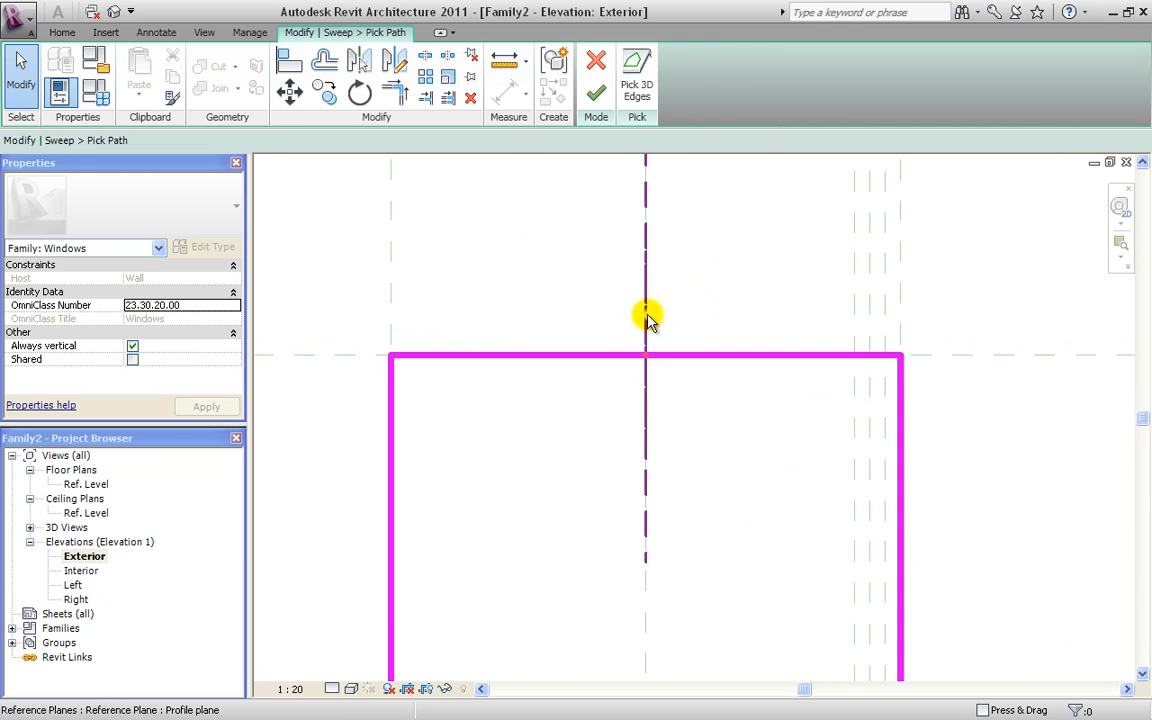
{"action": "scroll", "coordinate": [615, 320], "scroll_direction": "down", "scroll_amount": 1}
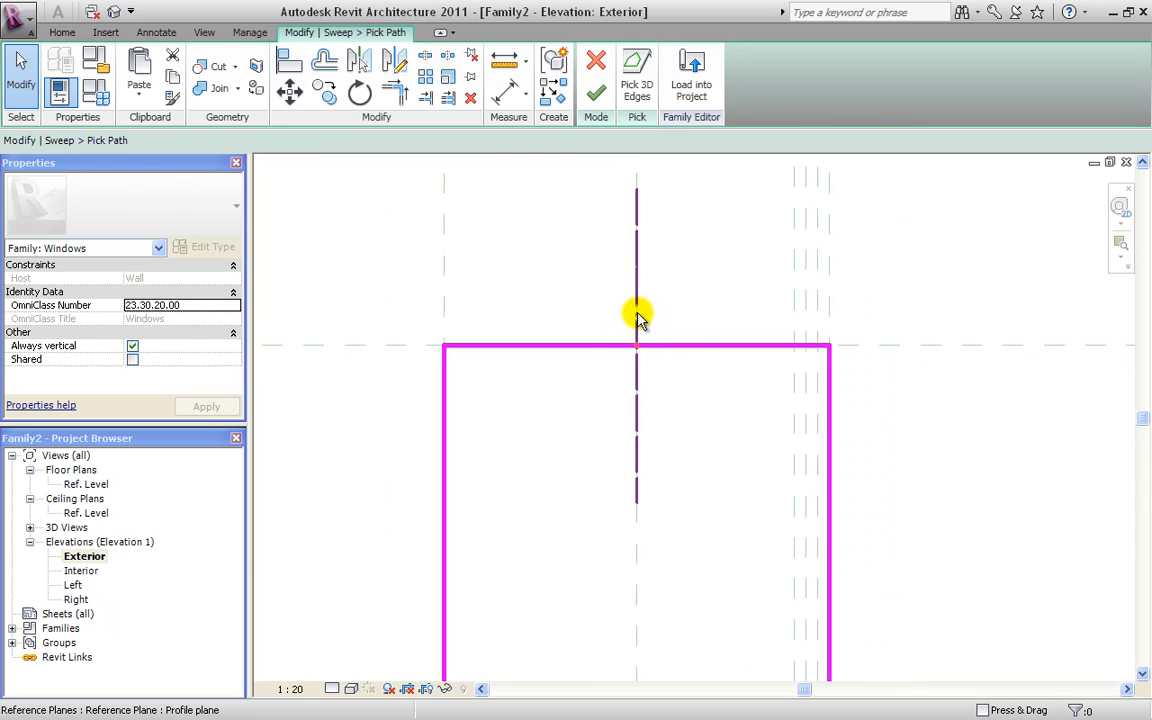
{"action": "left_click_drag", "start_coordinate": [639, 311], "coordinate": [792, 550]}
{"action": "scroll", "coordinate": [742, 415], "scroll_direction": "down", "scroll_amount": 1}
{"action": "scroll", "coordinate": [636, 443], "scroll_direction": "down", "scroll_amount": 1}
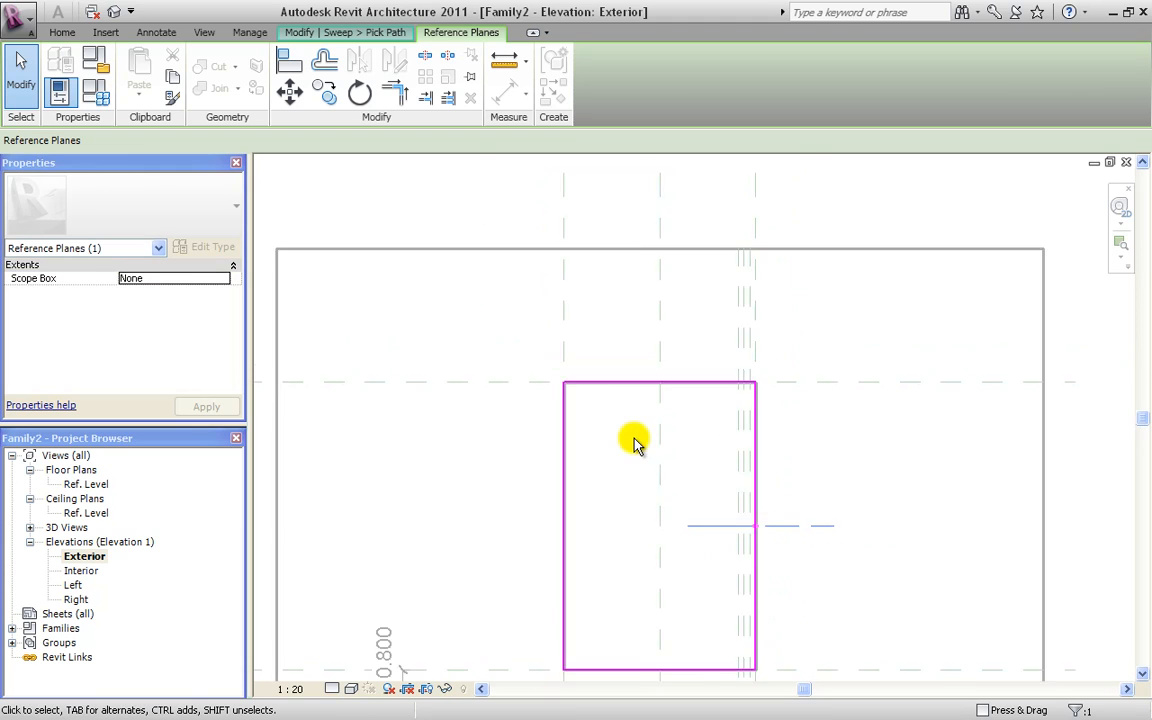
{"action": "scroll", "coordinate": [636, 443], "scroll_direction": "down", "scroll_amount": 1}
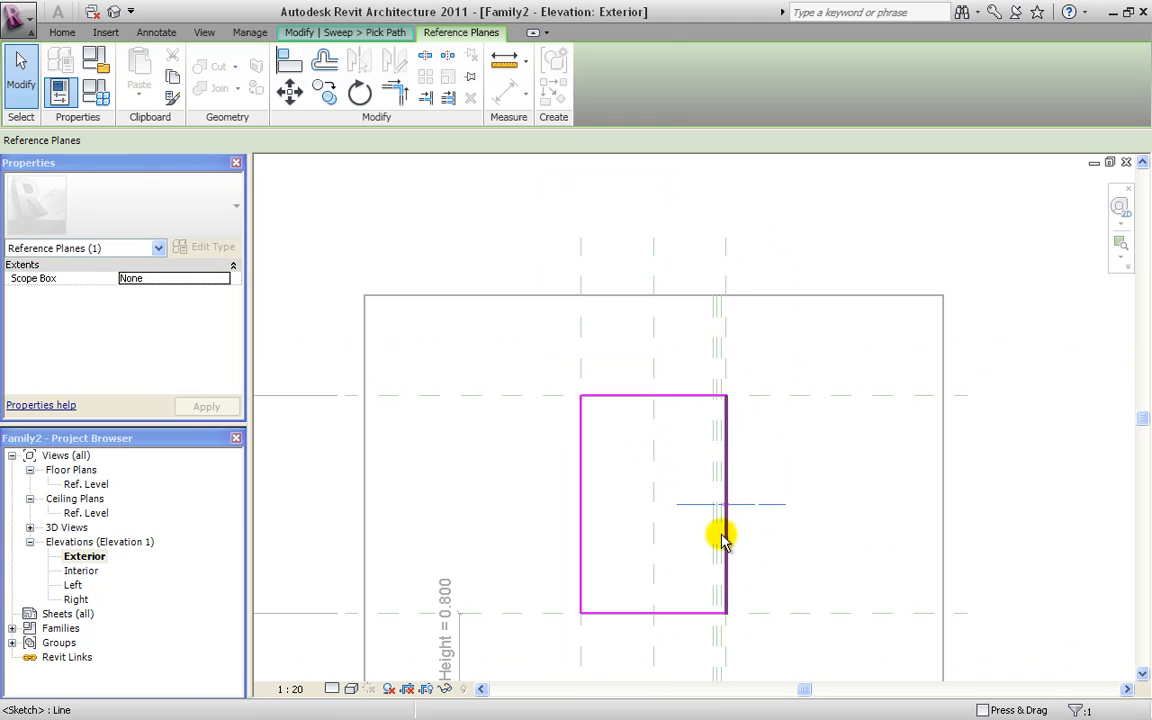
{"action": "scroll", "coordinate": [725, 510], "scroll_direction": "up", "scroll_amount": 1}
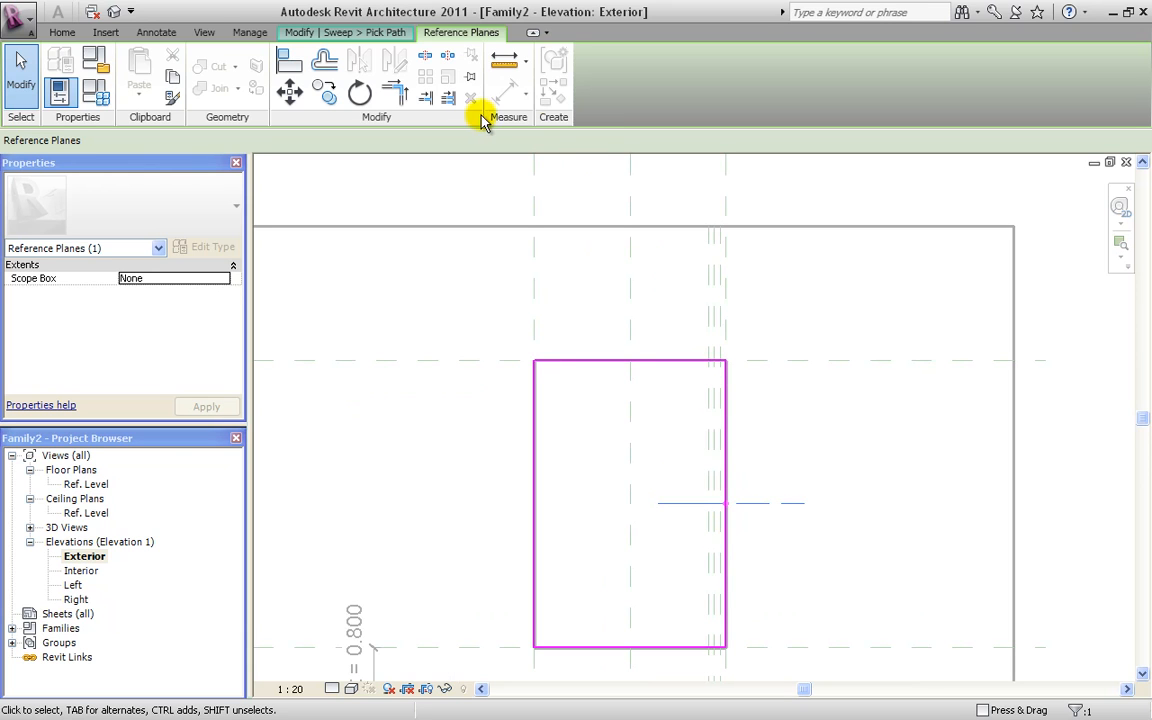
Finish the picked sweep path around the window opening.
{"action": "left_click", "coordinate": [62, 33]}
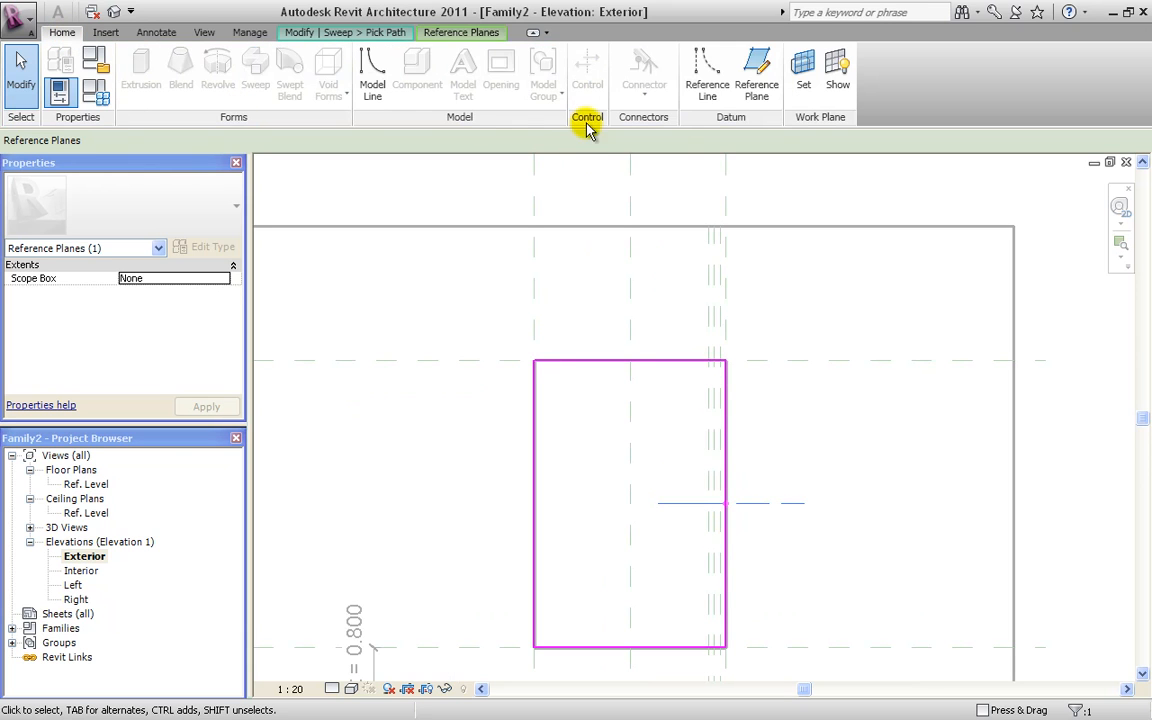
{"action": "left_click", "coordinate": [428, 34]}
{"action": "left_click", "coordinate": [399, 33]}
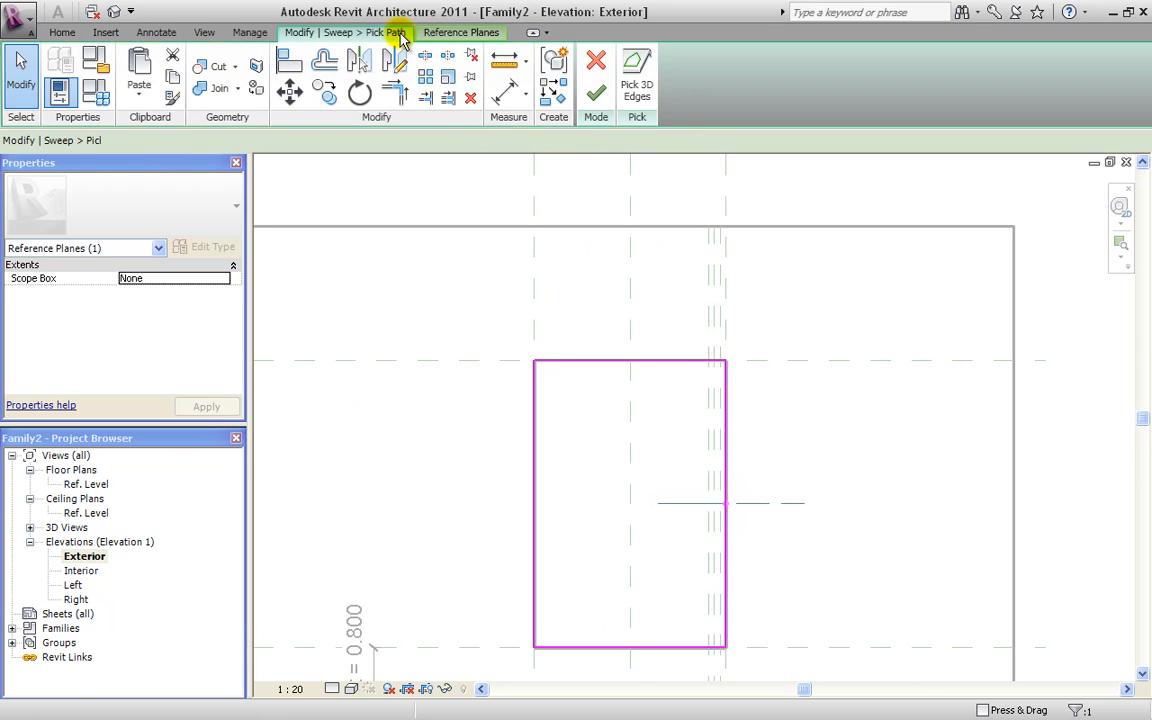
{"action": "left_click", "coordinate": [596, 94]}
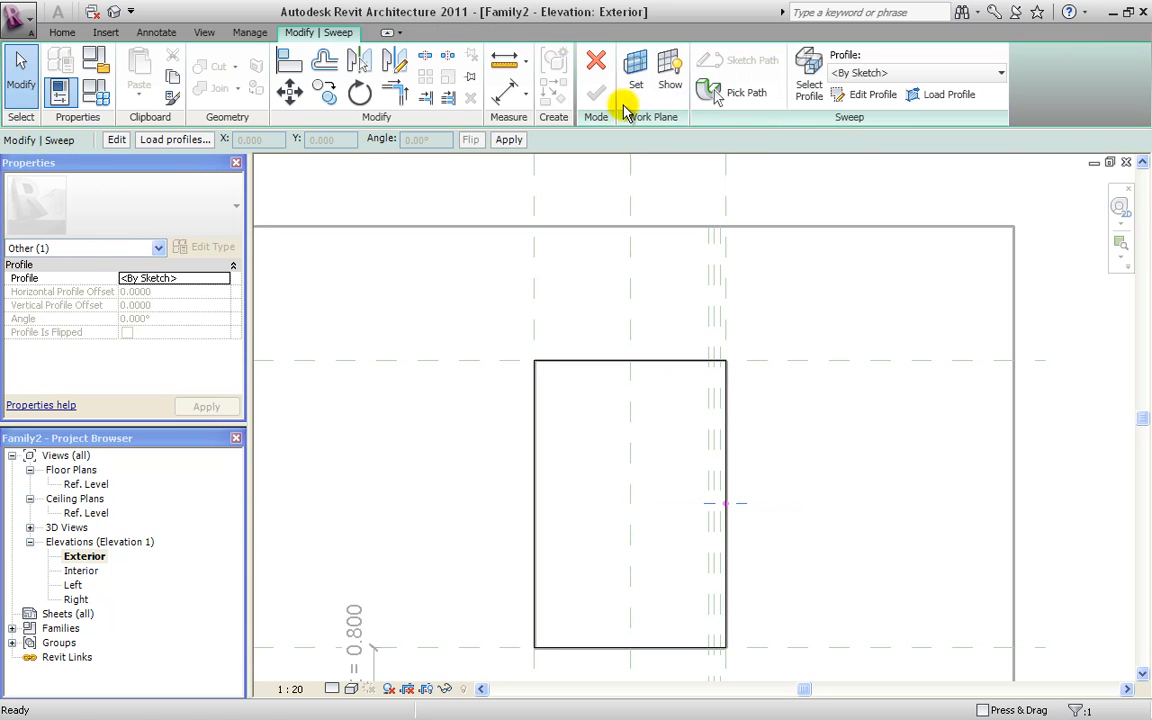
Open the sweep's profile for sketching in the Ref. Level floor plan, around the frame width reference planes.
{"action": "double_click", "coordinate": [75, 484]}
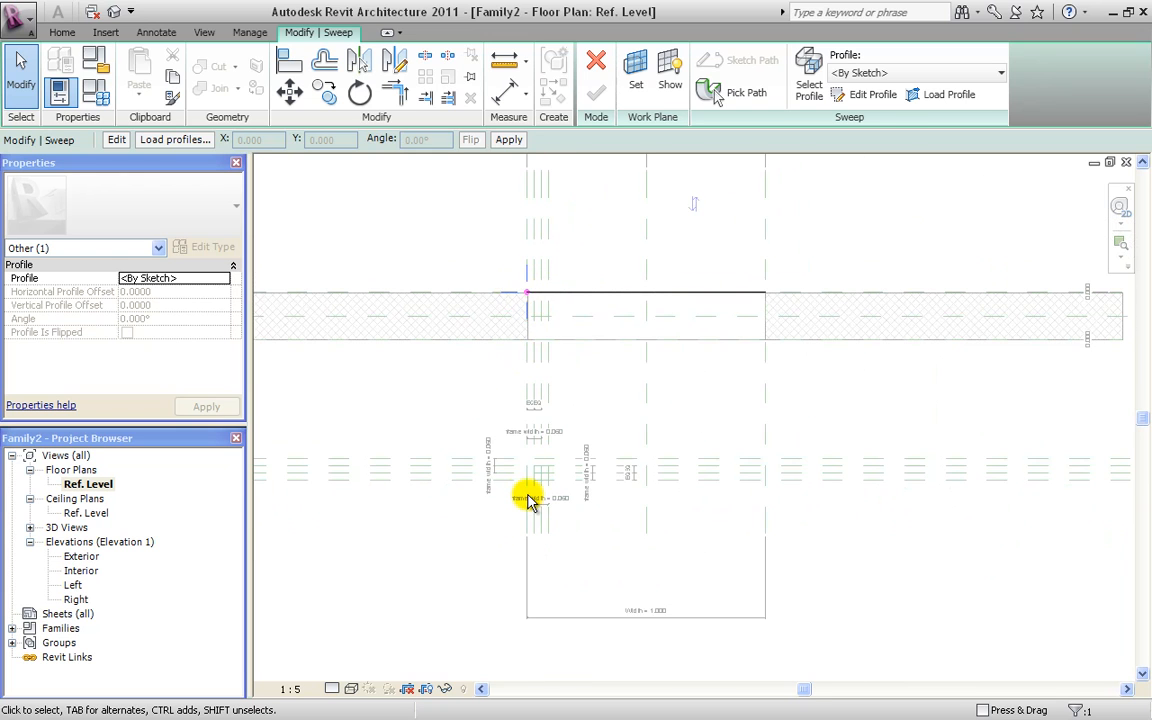
{"action": "scroll", "coordinate": [527, 494], "scroll_direction": "up", "scroll_amount": 5}
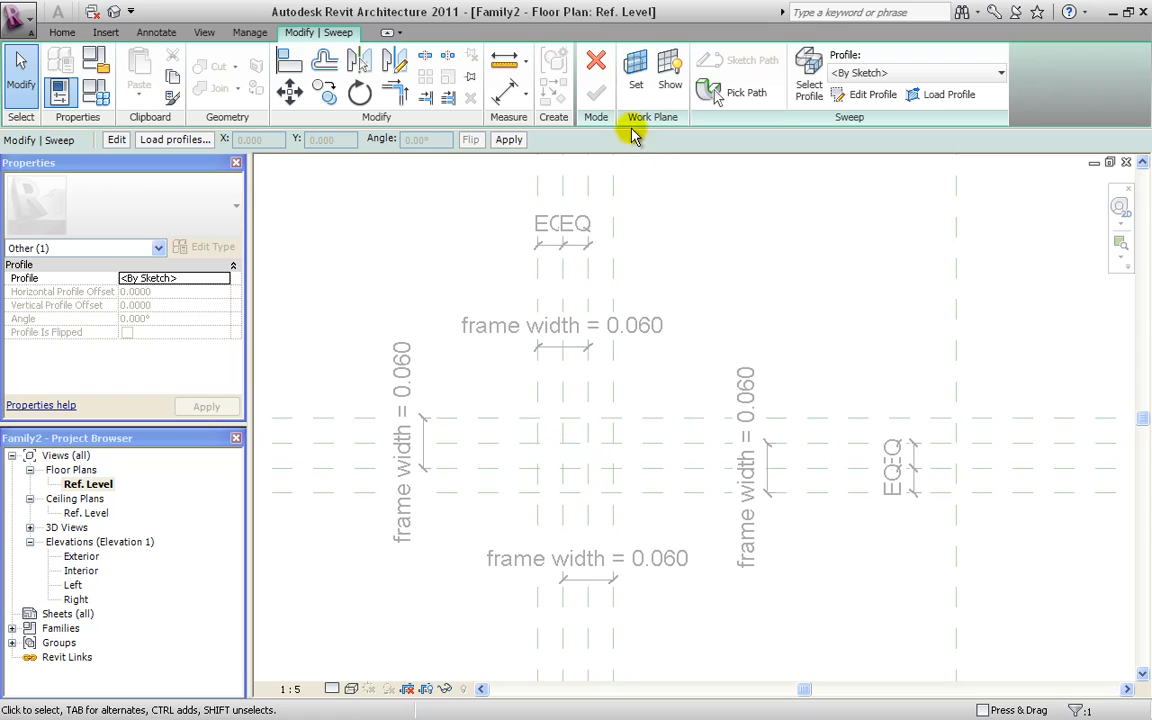
{"action": "left_click", "coordinate": [848, 98]}
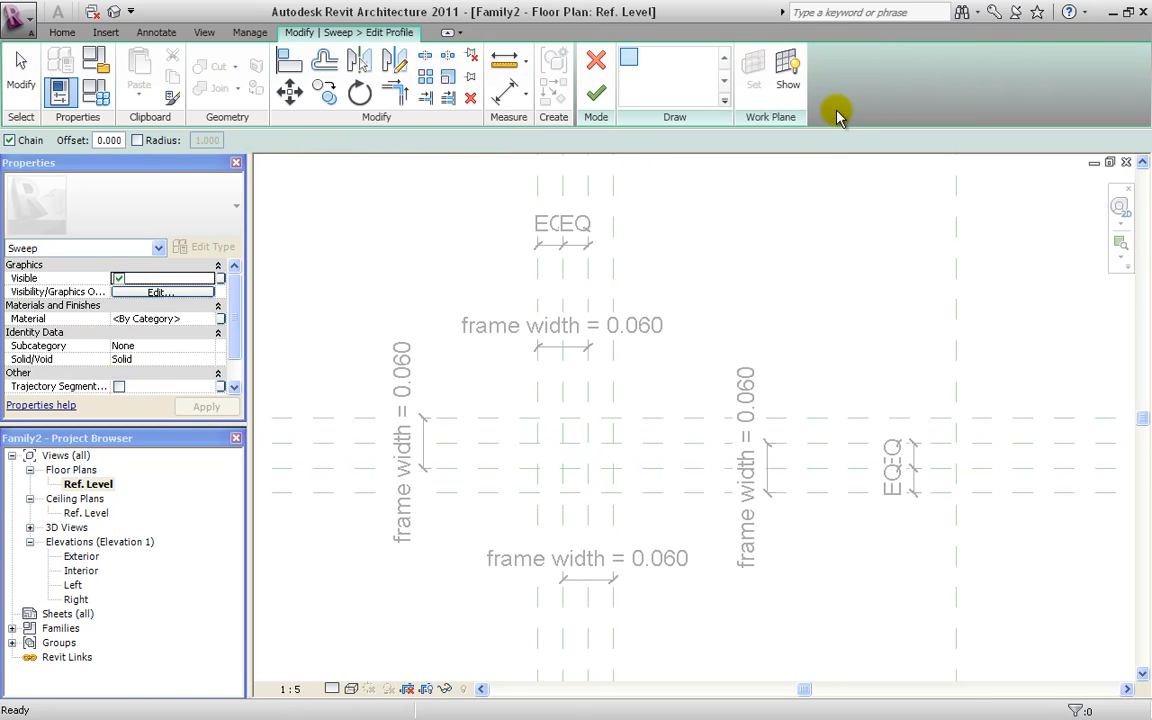
Sketch a closed, stepped eight-line profile loosely around the crossing reference planes, with a right edge about 0.09 and a bottom edge about 0.055.
{"action": "left_click", "coordinate": [632, 62]}
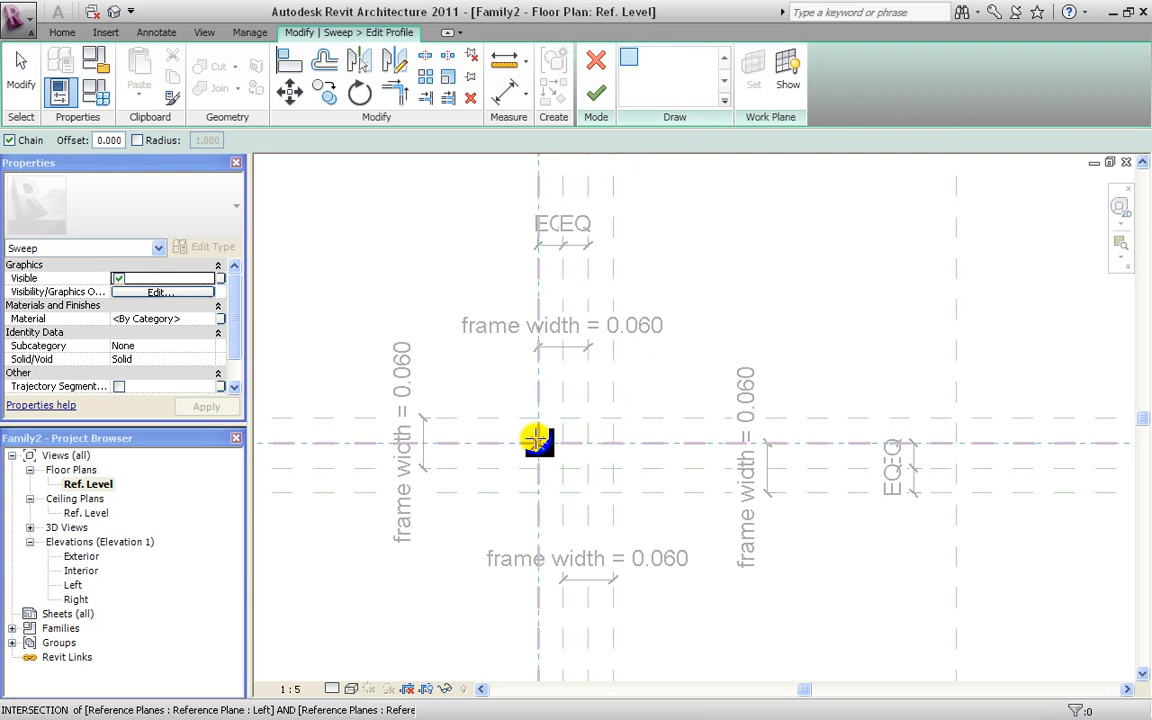
{"action": "scroll", "coordinate": [512, 386], "scroll_direction": "up", "scroll_amount": 2}
{"action": "left_click", "coordinate": [512, 385]}
{"action": "left_click", "coordinate": [618, 385]}
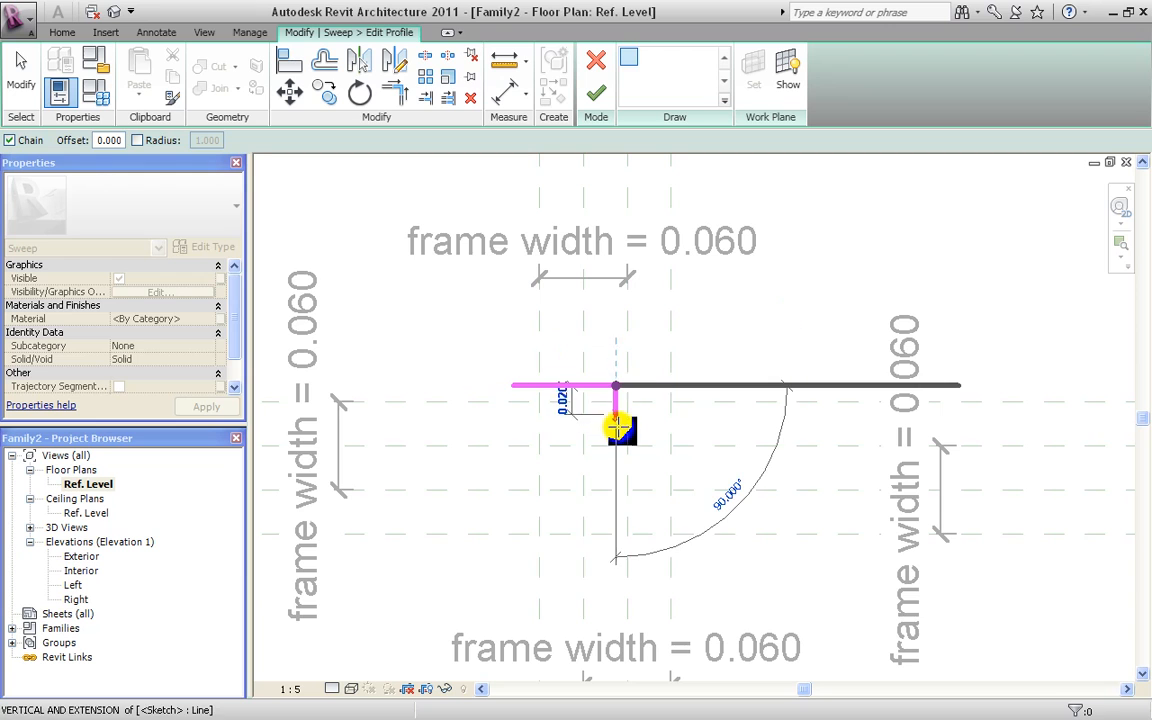
{"action": "left_click", "coordinate": [645, 430]}
{"action": "left_click", "coordinate": [688, 430]}
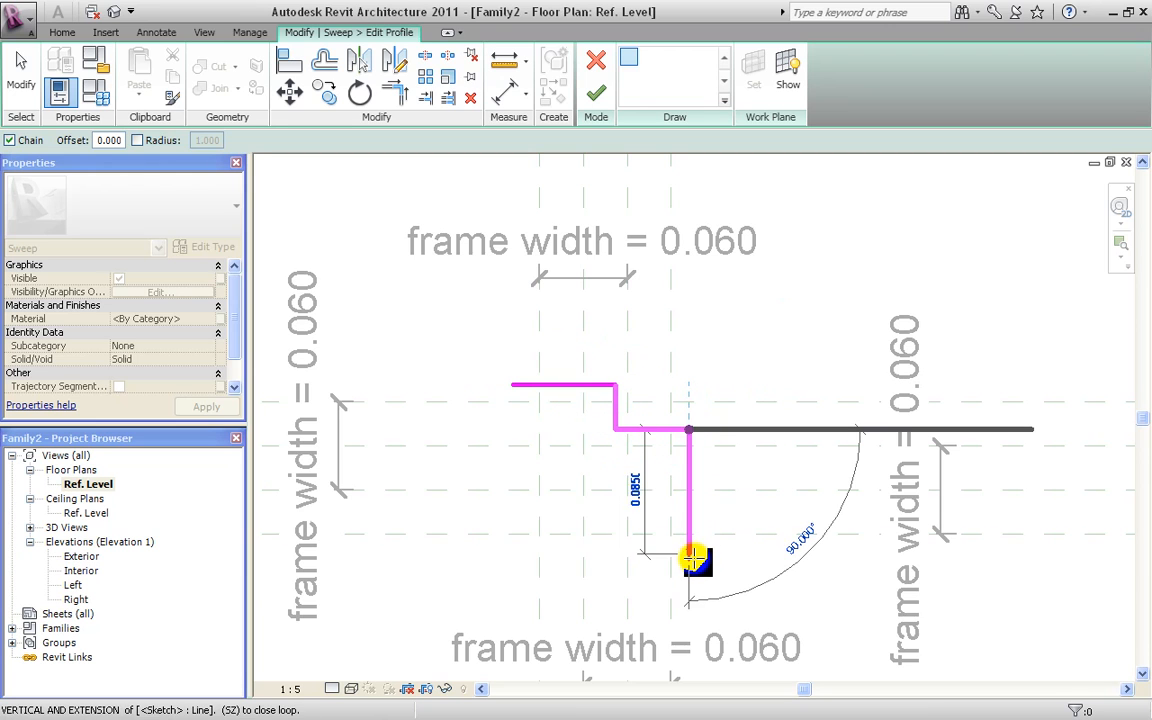
{"action": "left_click", "coordinate": [688, 560]}
{"action": "left_click", "coordinate": [608, 560]}
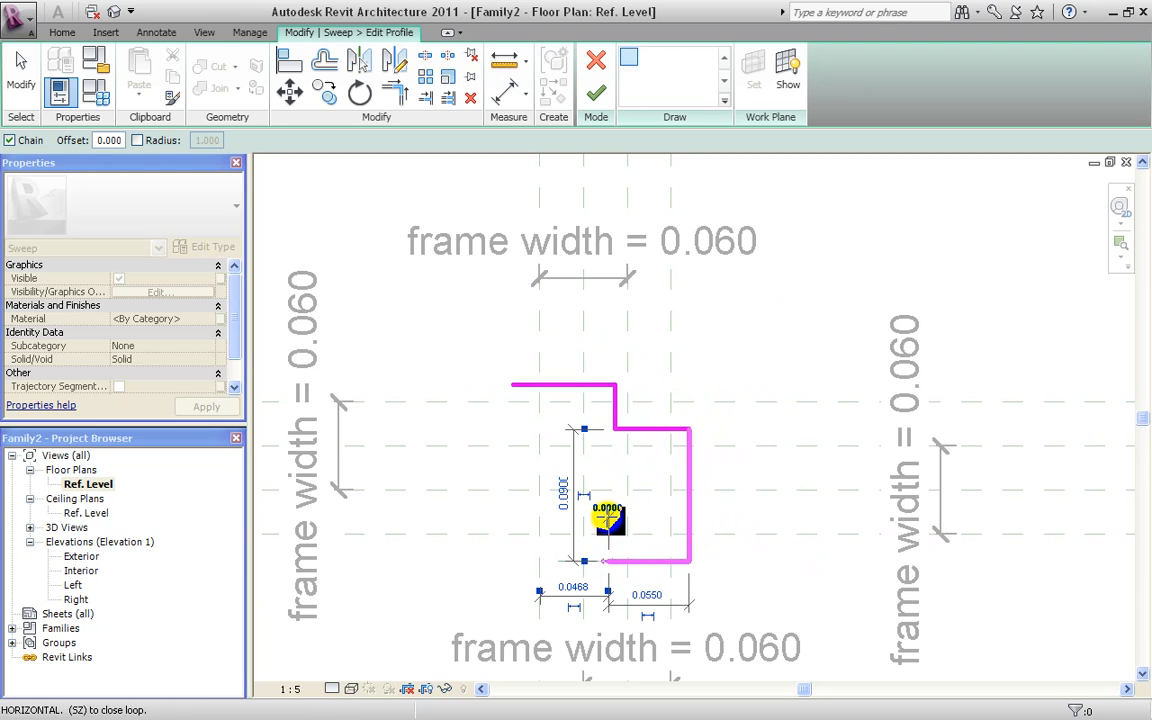
{"action": "left_click", "coordinate": [560, 518]}
{"action": "left_click", "coordinate": [512, 517]}
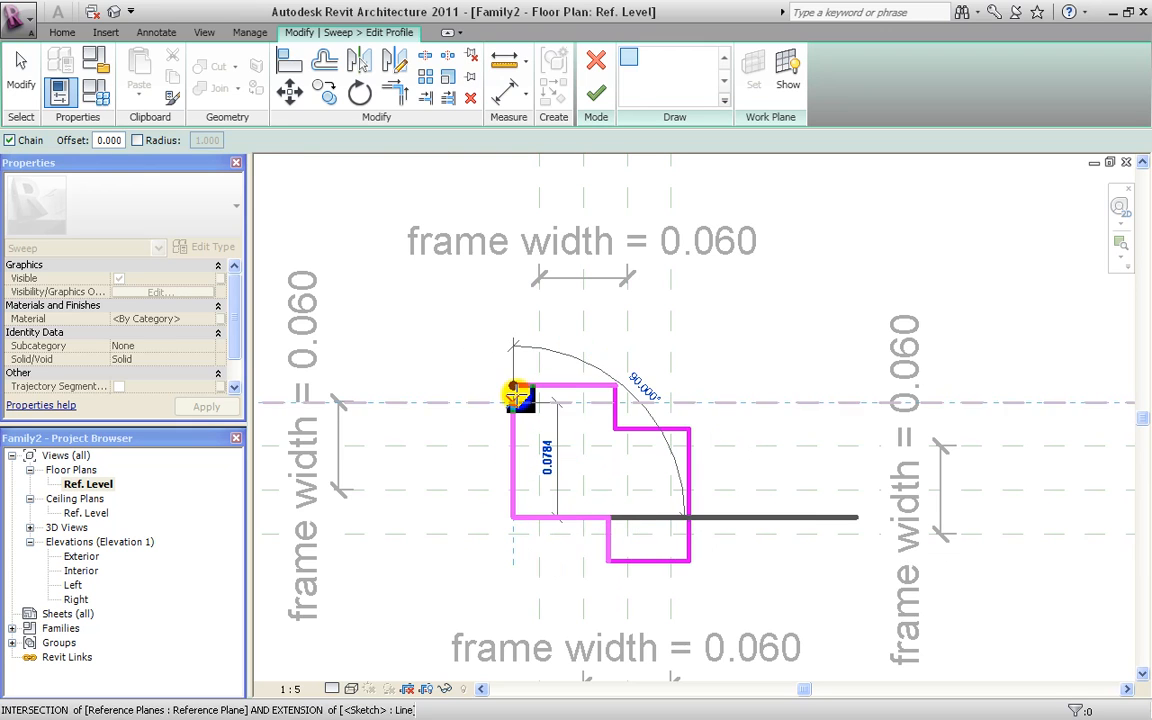
{"action": "left_click", "coordinate": [513, 385]}
{"action": "key", "text": "Escape"}
{"action": "key", "text": "Escape"}
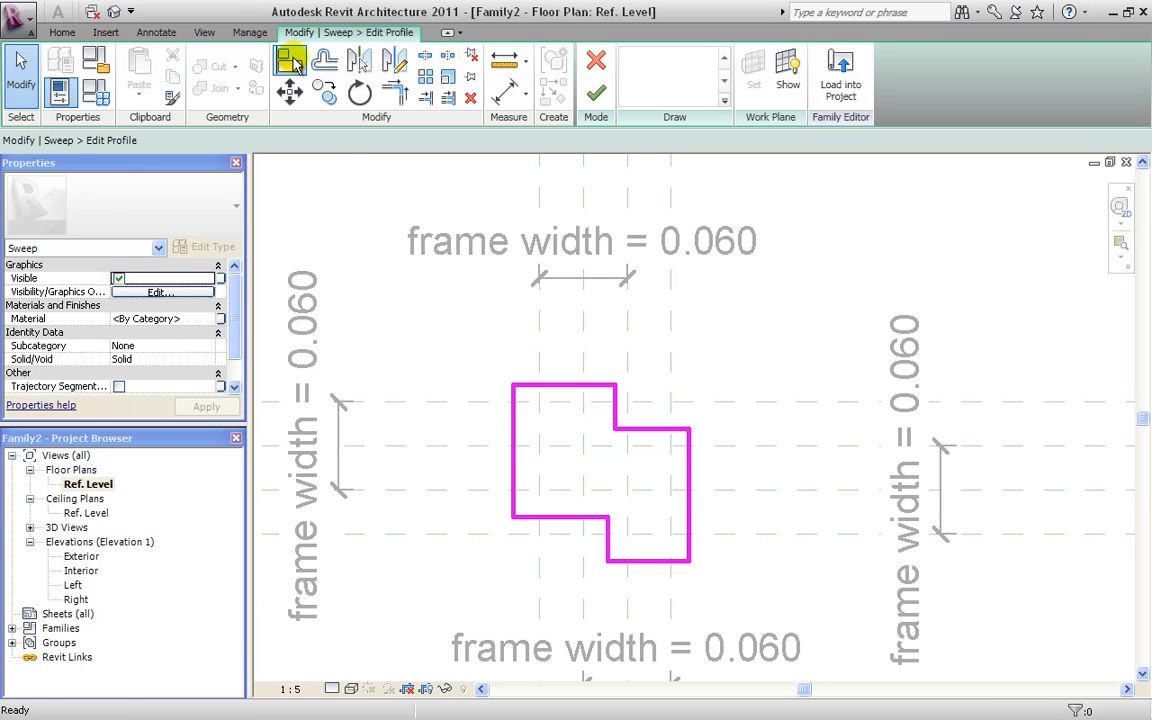
Align and lock the profile's top edge and both edges of its upper-right step to the adjacent frame reference planes.
{"action": "left_click", "coordinate": [290, 62]}
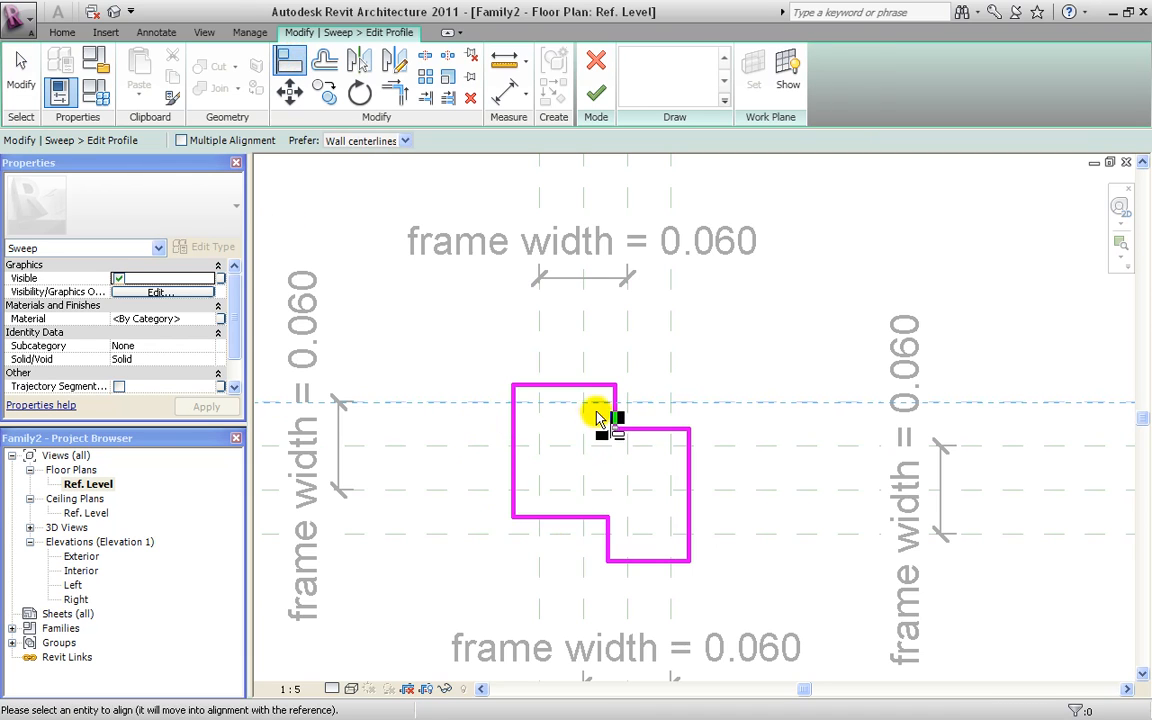
{"action": "left_click", "coordinate": [583, 386]}
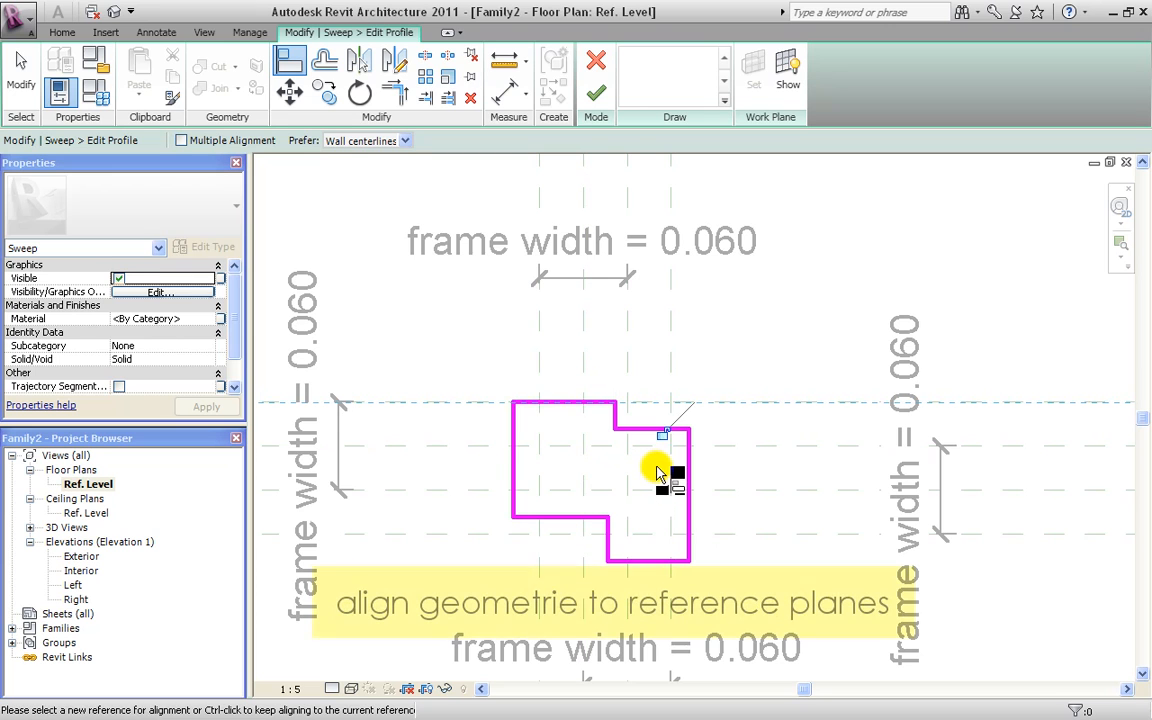
{"action": "left_click", "coordinate": [626, 370]}
{"action": "left_click", "coordinate": [616, 418]}
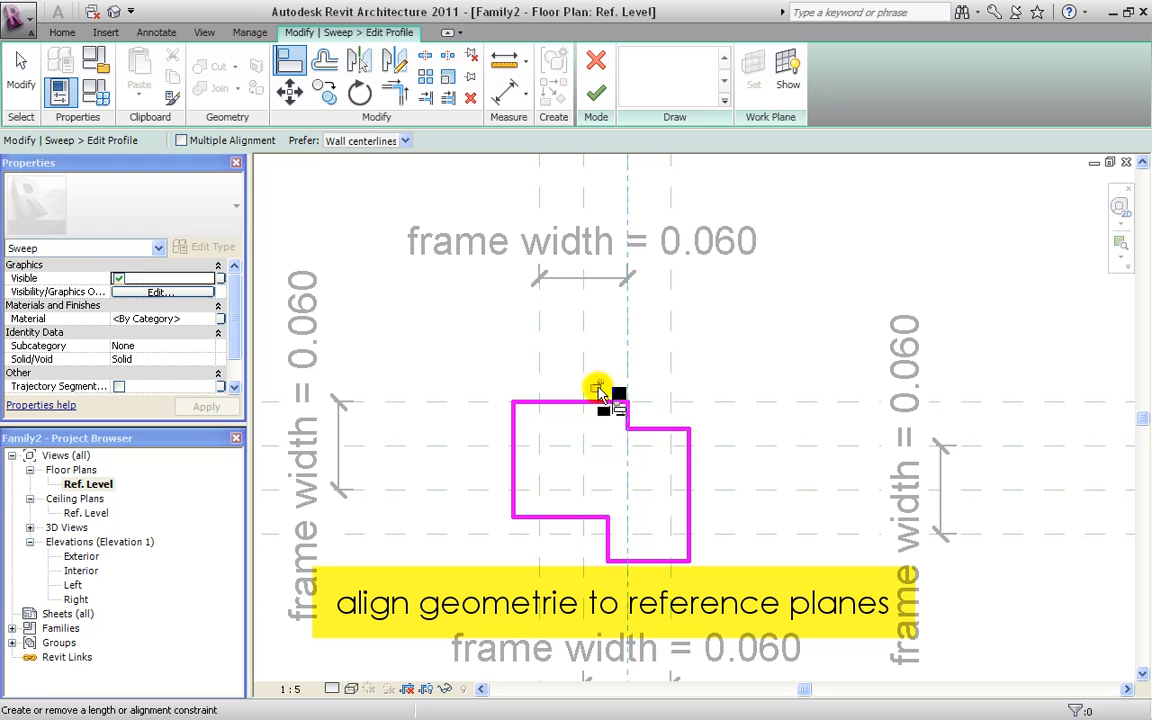
{"action": "left_click", "coordinate": [726, 446]}
{"action": "left_click", "coordinate": [679, 431]}
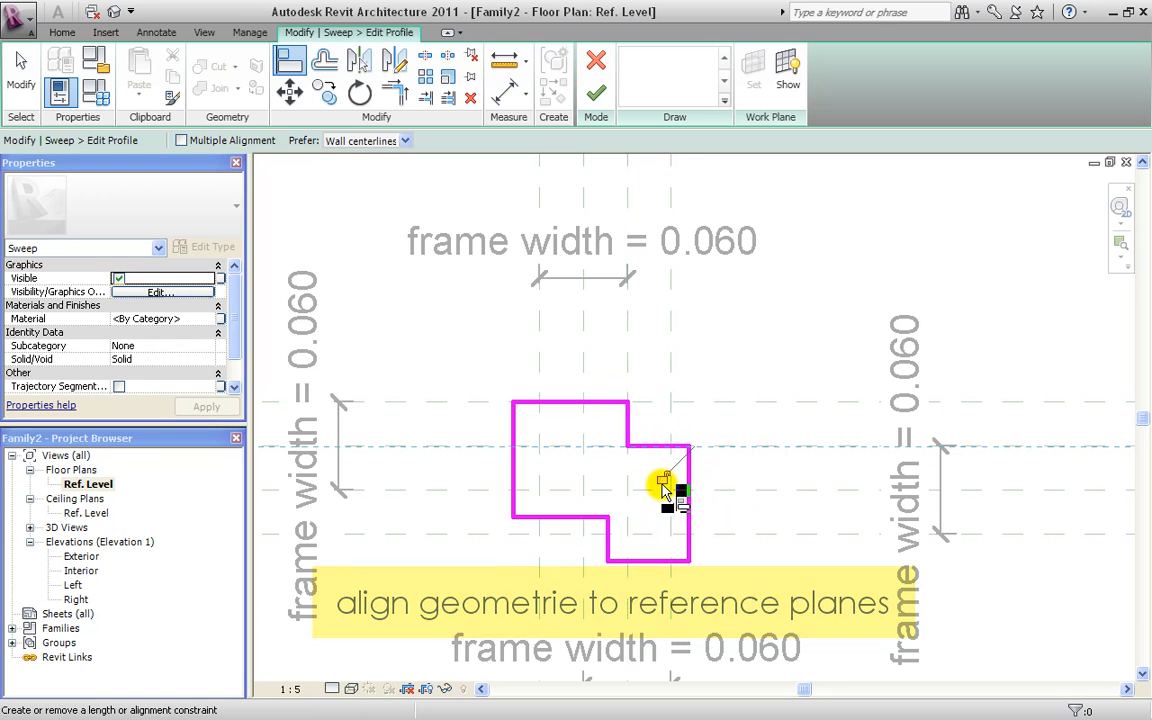
Align and lock the profile's right edge, bottom edge and lower-left step's vertical edge to the adjacent frame reference planes.
{"action": "left_click", "coordinate": [671, 410]}
{"action": "left_click", "coordinate": [688, 507]}
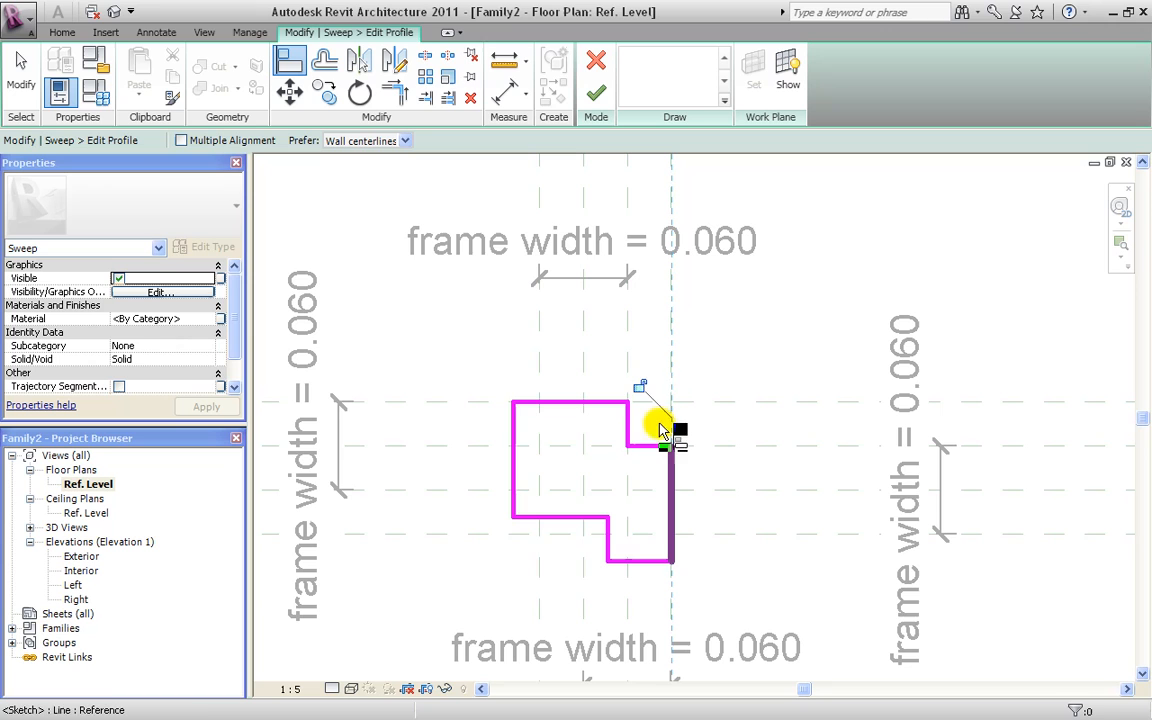
{"action": "left_click", "coordinate": [694, 535]}
{"action": "left_click", "coordinate": [660, 561]}
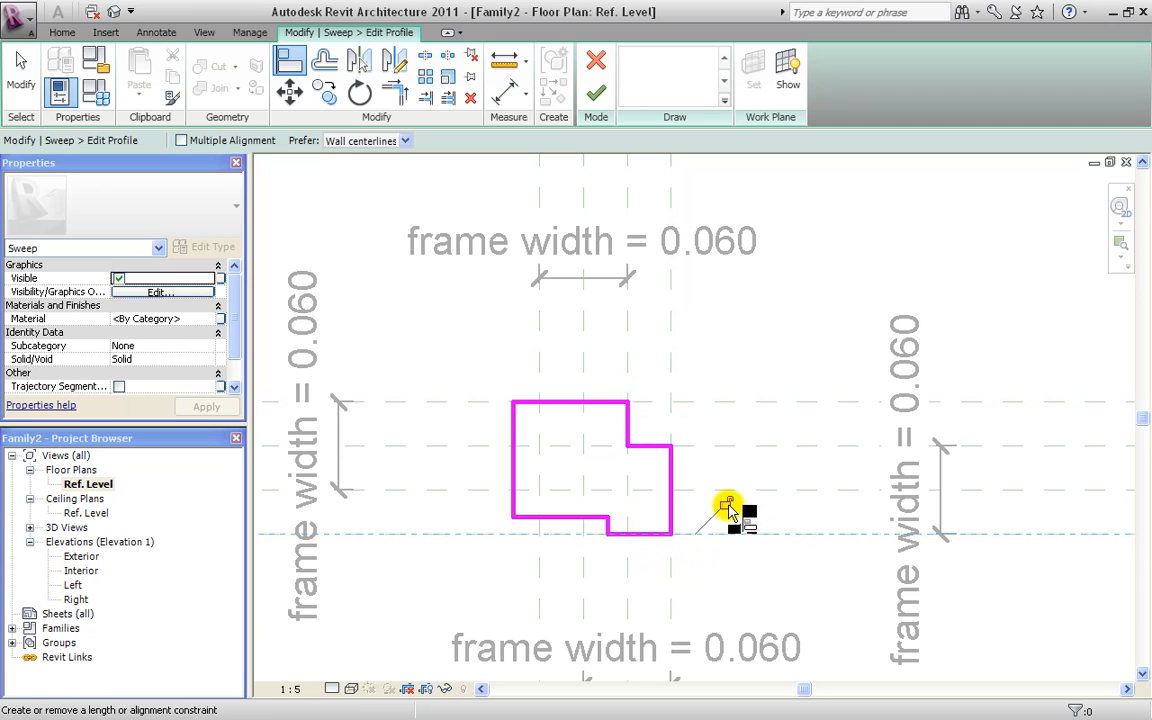
{"action": "left_click", "coordinate": [585, 495]}
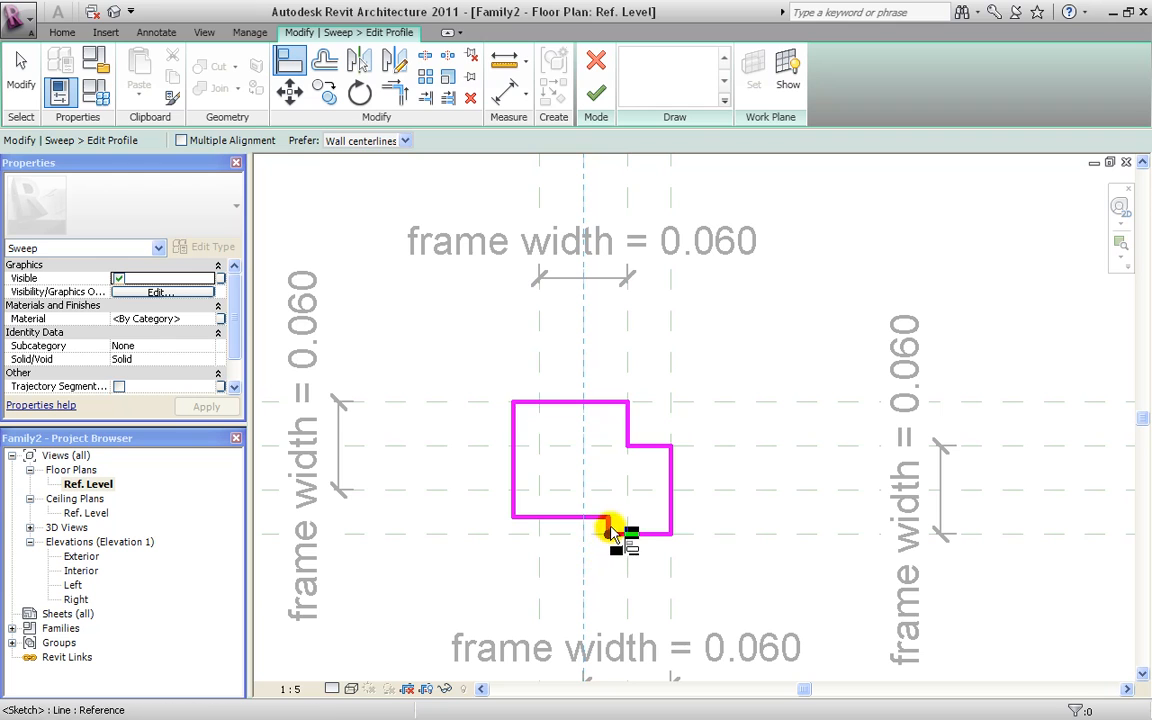
{"action": "left_click", "coordinate": [614, 449]}
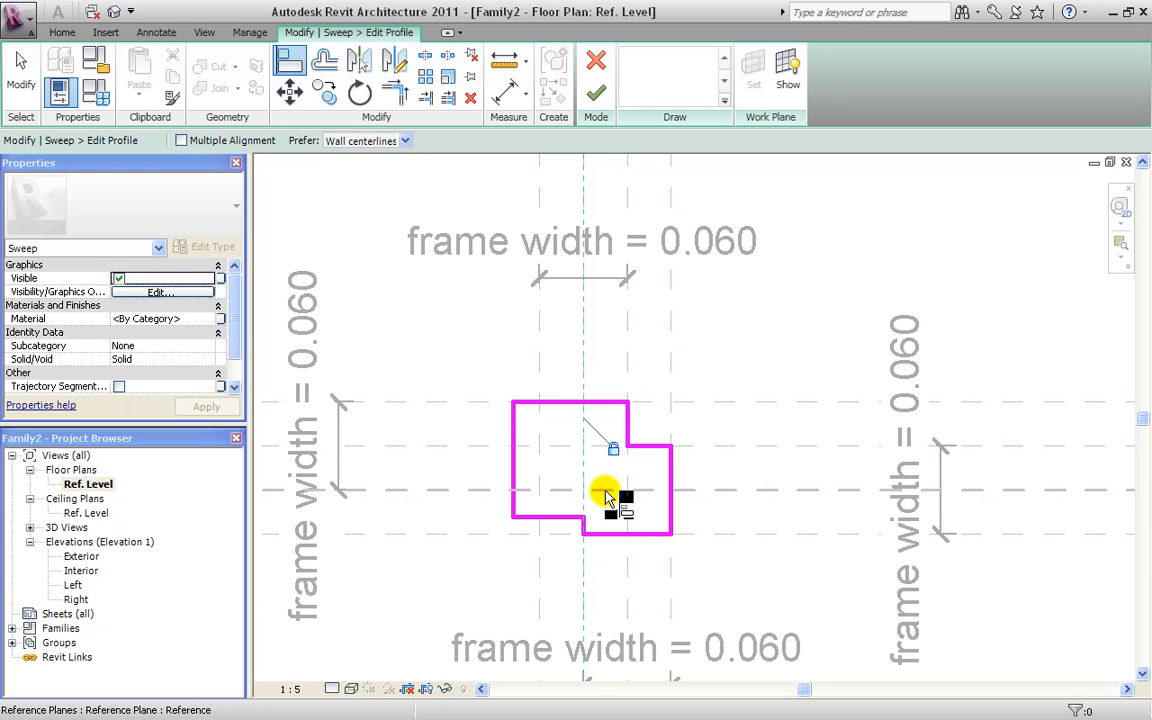
Align and lock the lower-left step's horizontal edge and the profile's left edge to their frame reference planes.
{"action": "left_click", "coordinate": [606, 491]}
{"action": "left_click", "coordinate": [576, 516]}
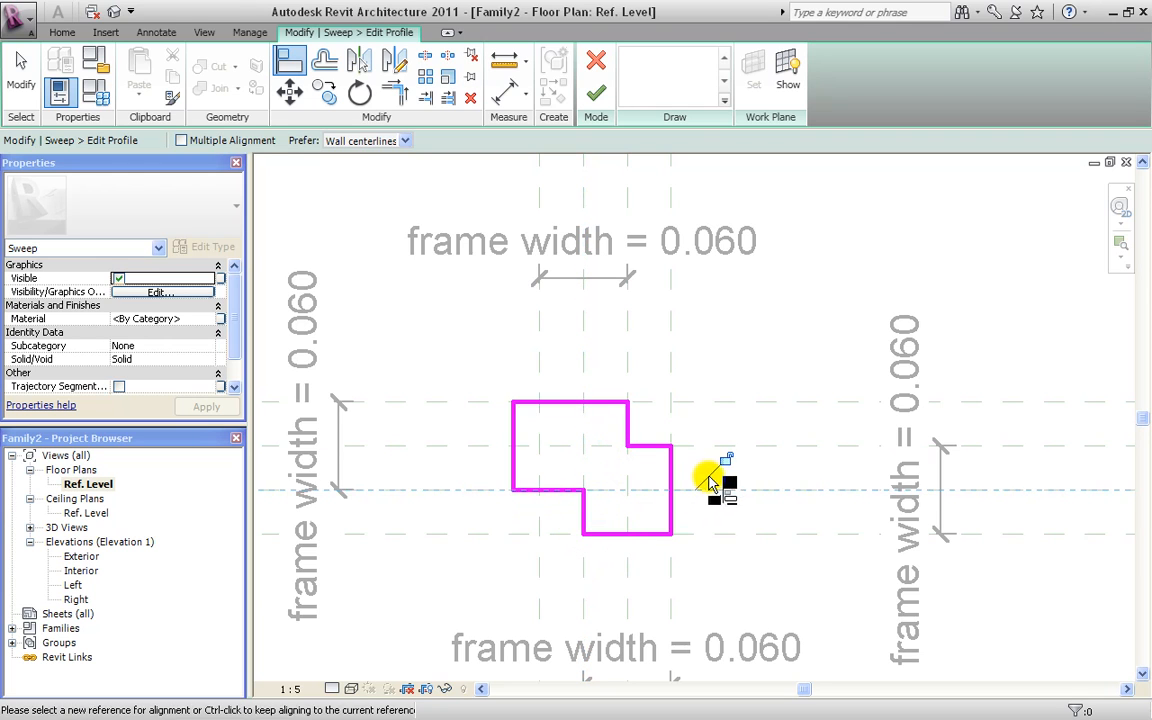
{"action": "left_click", "coordinate": [540, 437]}
{"action": "left_click", "coordinate": [514, 440]}
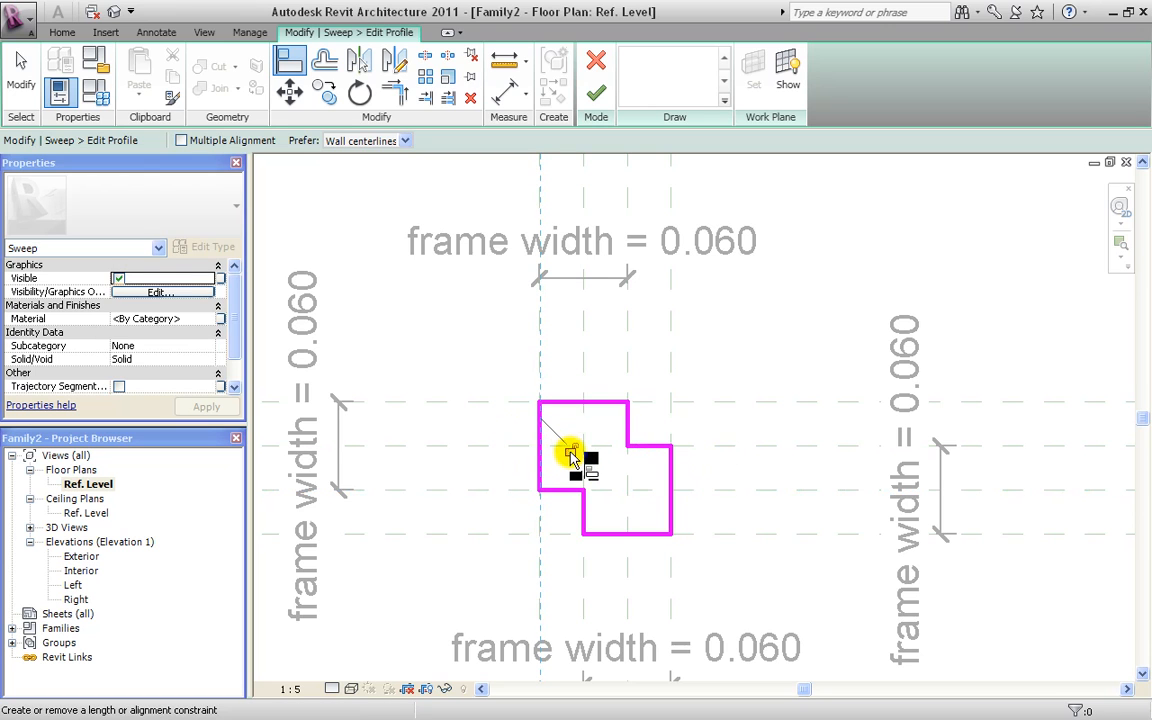
{"action": "left_click", "coordinate": [570, 453]}
Finish the profile sketch and complete the sweep to generate the window frame.
{"action": "scroll", "coordinate": [438, 370], "scroll_direction": "down", "scroll_amount": 3}
{"action": "scroll", "coordinate": [577, 572], "scroll_direction": "down", "scroll_amount": 1}
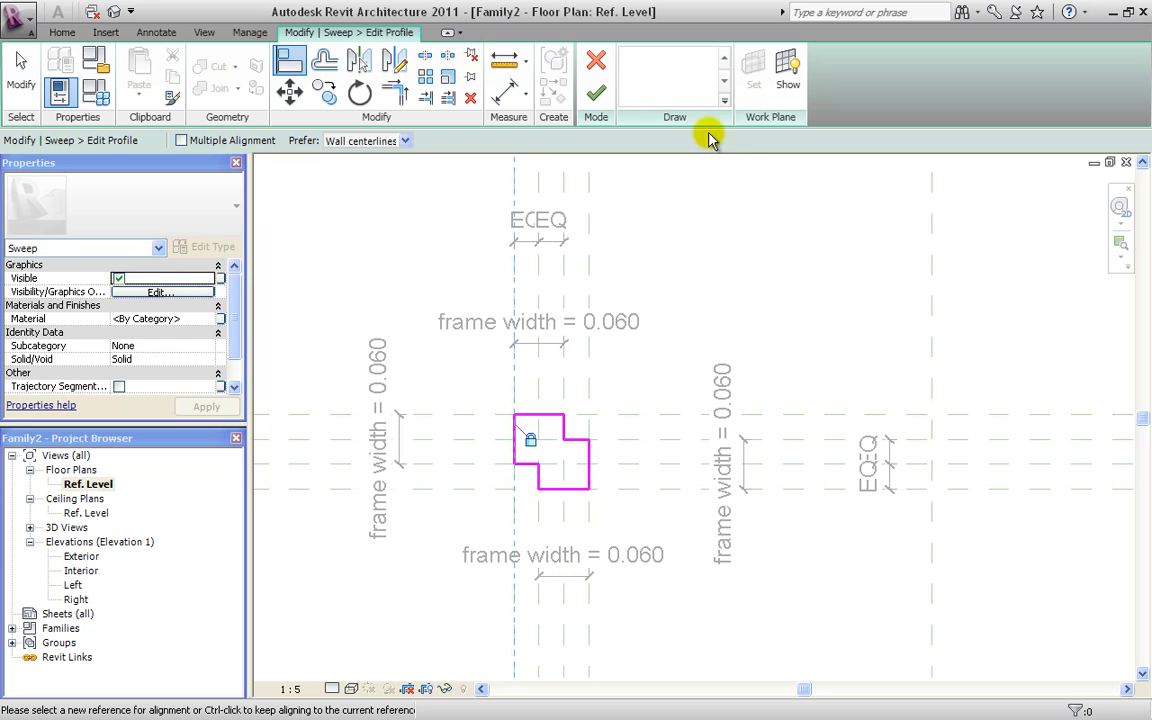
{"action": "left_click", "coordinate": [597, 100]}
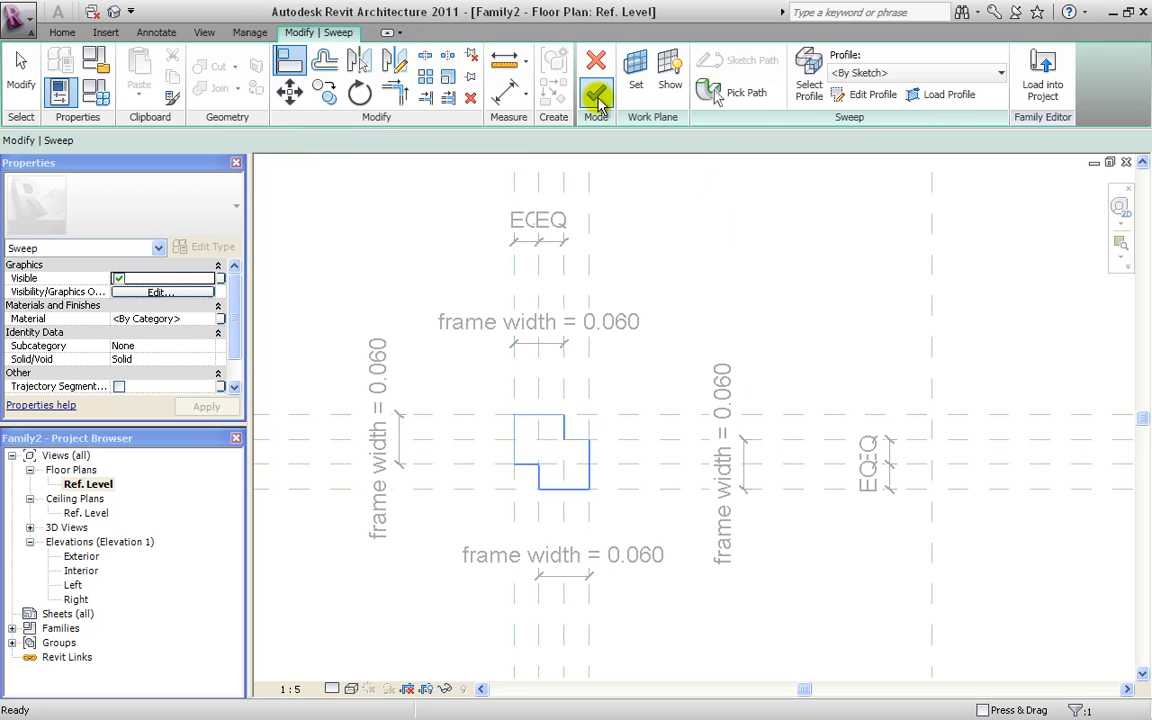
{"action": "left_click", "coordinate": [597, 100]}
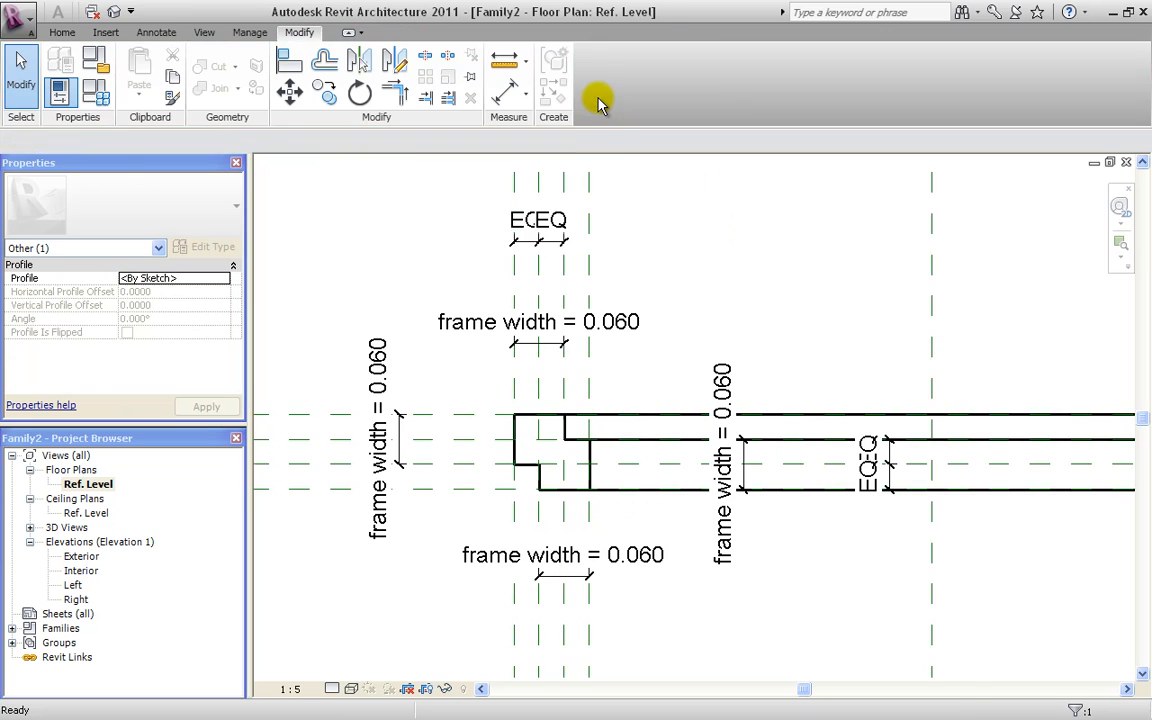
{"action": "scroll", "coordinate": [733, 495], "scroll_direction": "down", "scroll_amount": 4}
{"action": "middle_click_drag", "start_coordinate": [733, 495], "coordinate": [668, 488]}
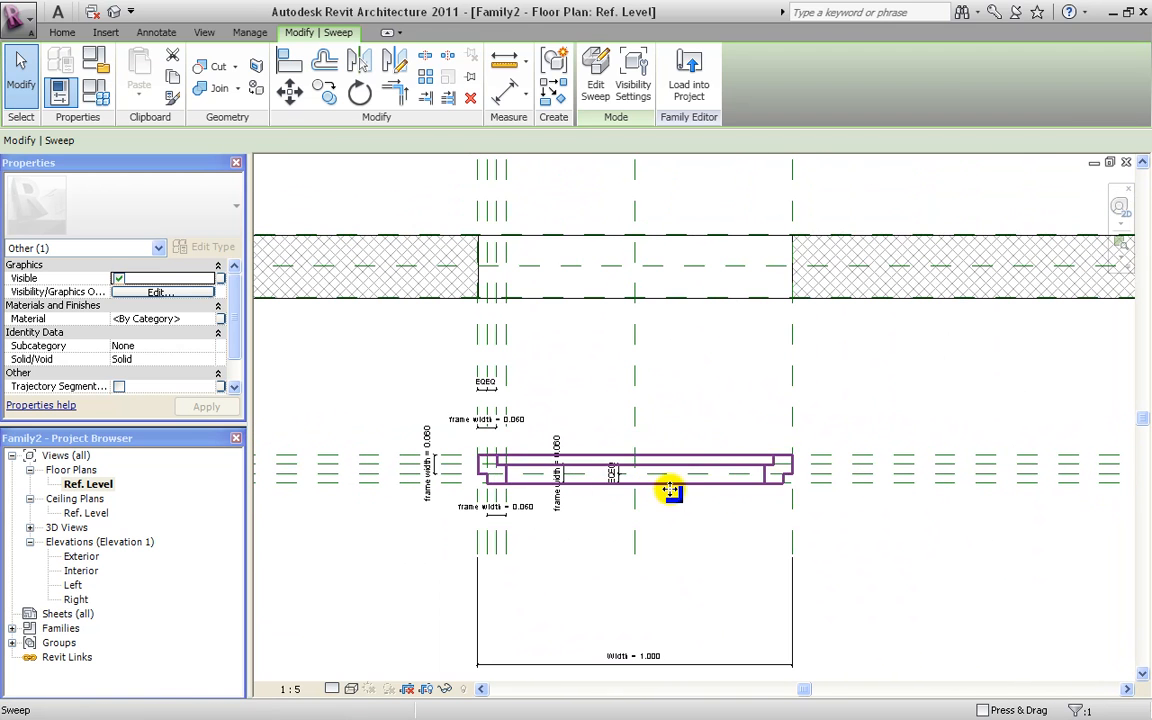
Examine the swept frame beside the wall opening in the default 3D view, displayed with shaded faces and visible edges.
{"action": "left_click", "coordinate": [116, 12]}
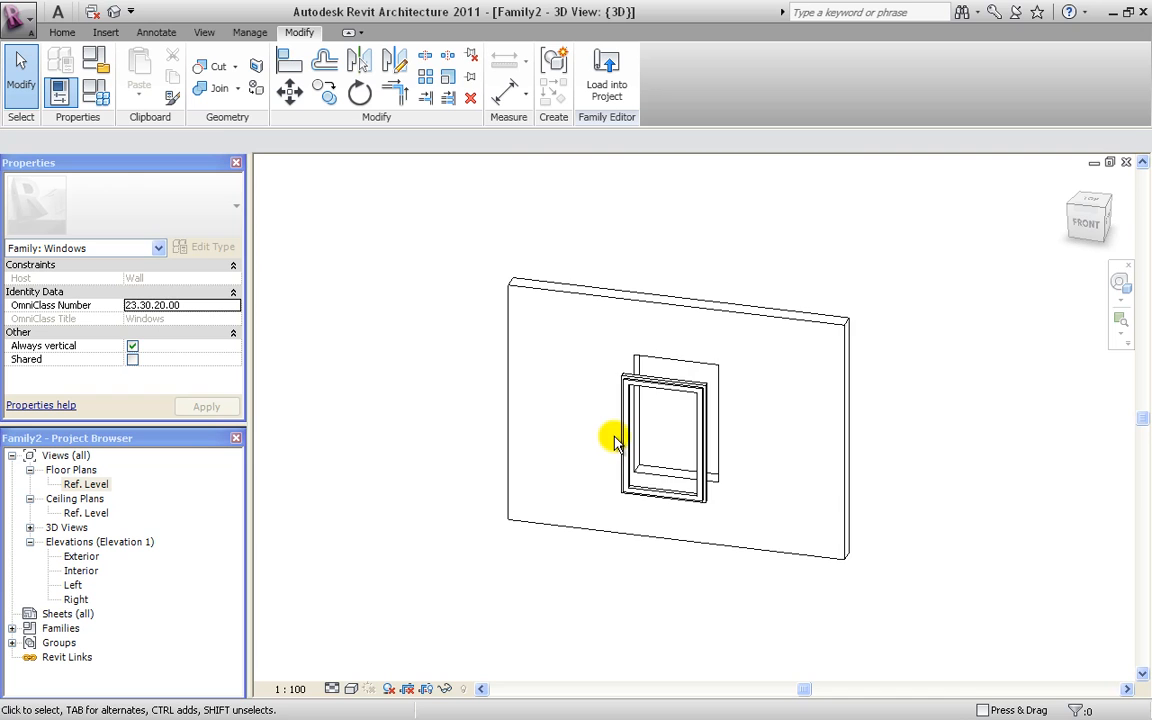
{"action": "middle_click_drag", "start_coordinate": [656, 470], "coordinate": [904, 428], "text": "shift"}
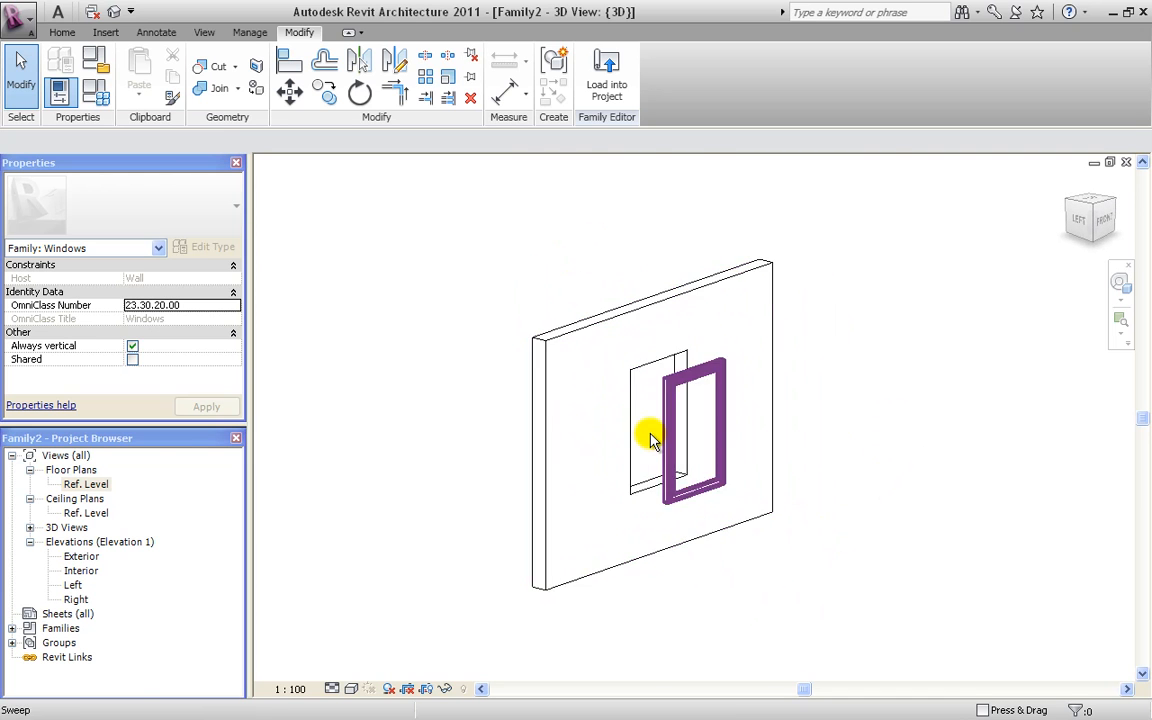
{"action": "scroll", "coordinate": [650, 434], "scroll_direction": "up", "scroll_amount": 4}
{"action": "middle_click_drag", "start_coordinate": [672, 430], "coordinate": [475, 391]}
{"action": "scroll", "coordinate": [475, 391], "scroll_direction": "down", "scroll_amount": 1}
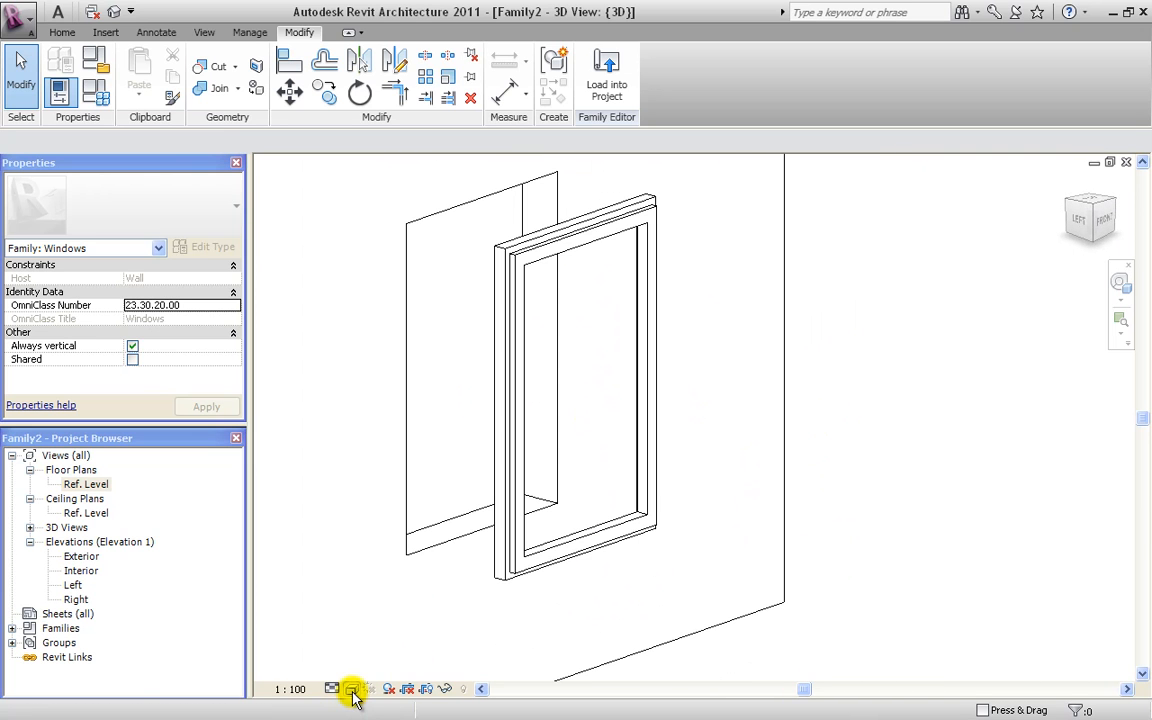
{"action": "left_click", "coordinate": [352, 693]}
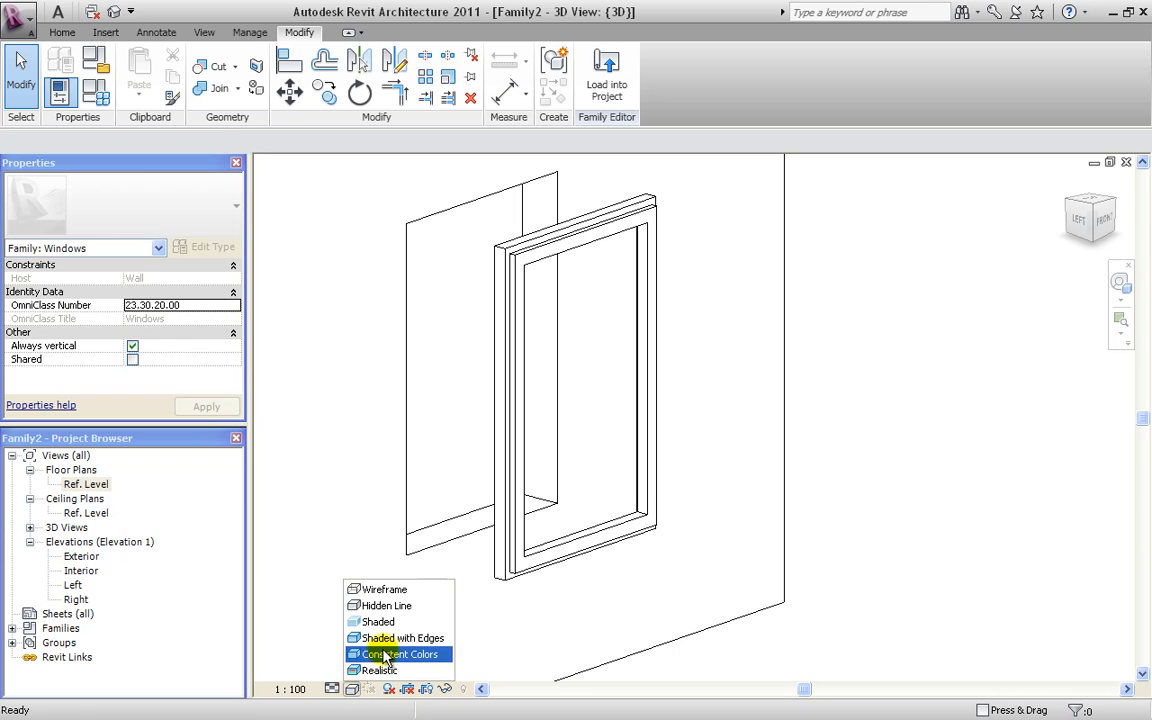
{"action": "left_click", "coordinate": [385, 658]}
{"action": "mouse_move", "coordinate": [609, 491]}
{"action": "middle_mouse_down", "text": "shift"}
{"action": "mouse_move", "coordinate": [205, 487]}
{"action": "mouse_move", "coordinate": [663, 458]}
{"action": "mouse_move", "coordinate": [643, 527]}
{"action": "mouse_move", "coordinate": [590, 365]}
{"action": "middle_mouse_up", "text": "shift"}
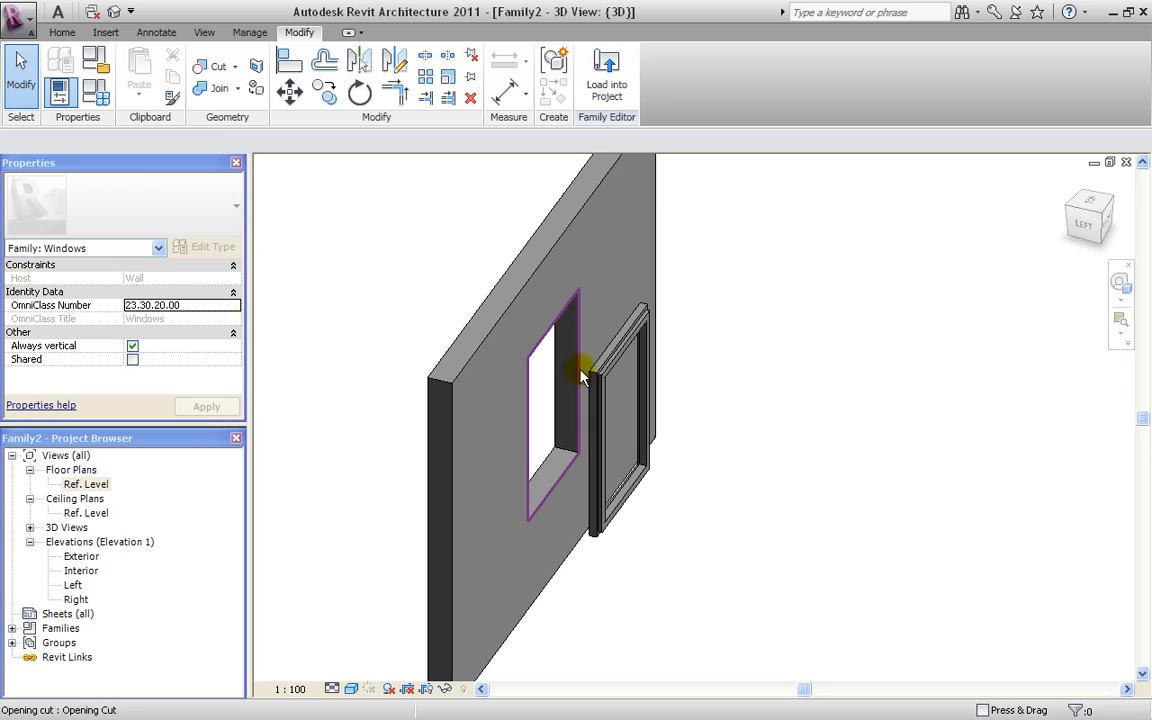
In the Ref. Level floor plan, add an aligned dimension from the wall's Exterior reference plane to the frame's uppermost horizontal reference plane.
{"action": "double_click", "coordinate": [88, 484]}
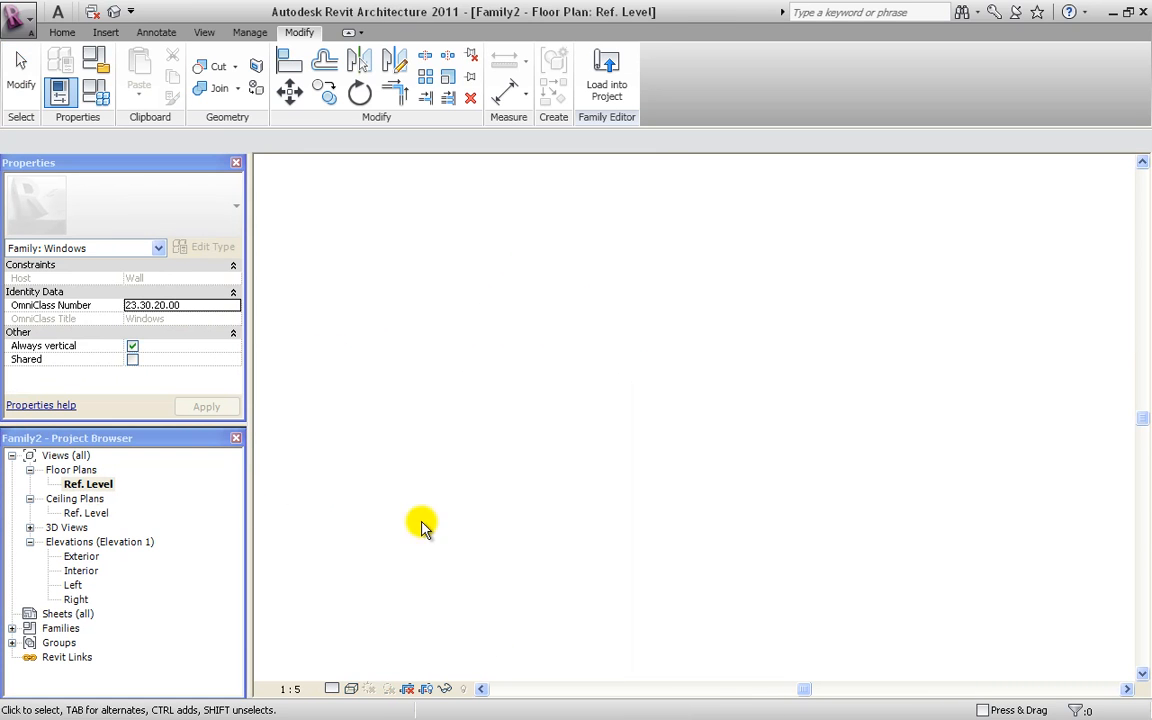
{"action": "scroll", "coordinate": [451, 530], "scroll_direction": "down", "scroll_amount": 1}
{"action": "mouse_move", "coordinate": [541, 460]}
{"action": "middle_mouse_down"}
{"action": "mouse_move", "coordinate": [520, 466]}
{"action": "mouse_move", "coordinate": [516, 487]}
{"action": "middle_mouse_up"}
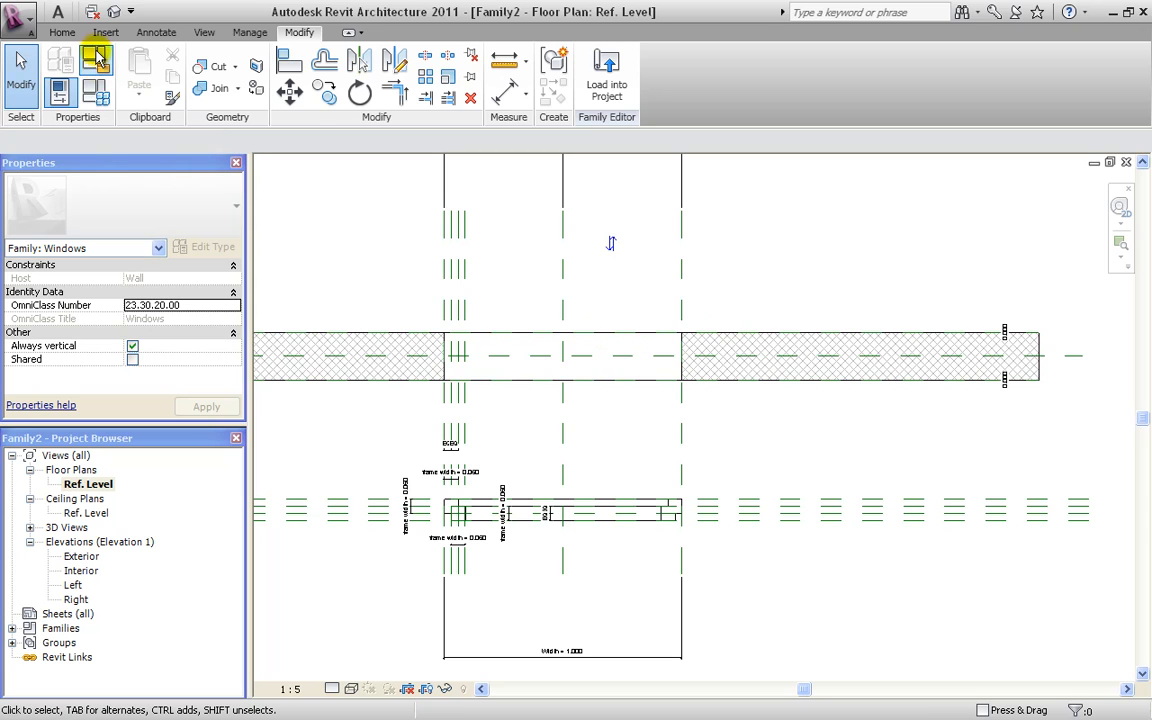
{"action": "left_click", "coordinate": [140, 33]}
{"action": "left_click", "coordinate": [56, 82]}
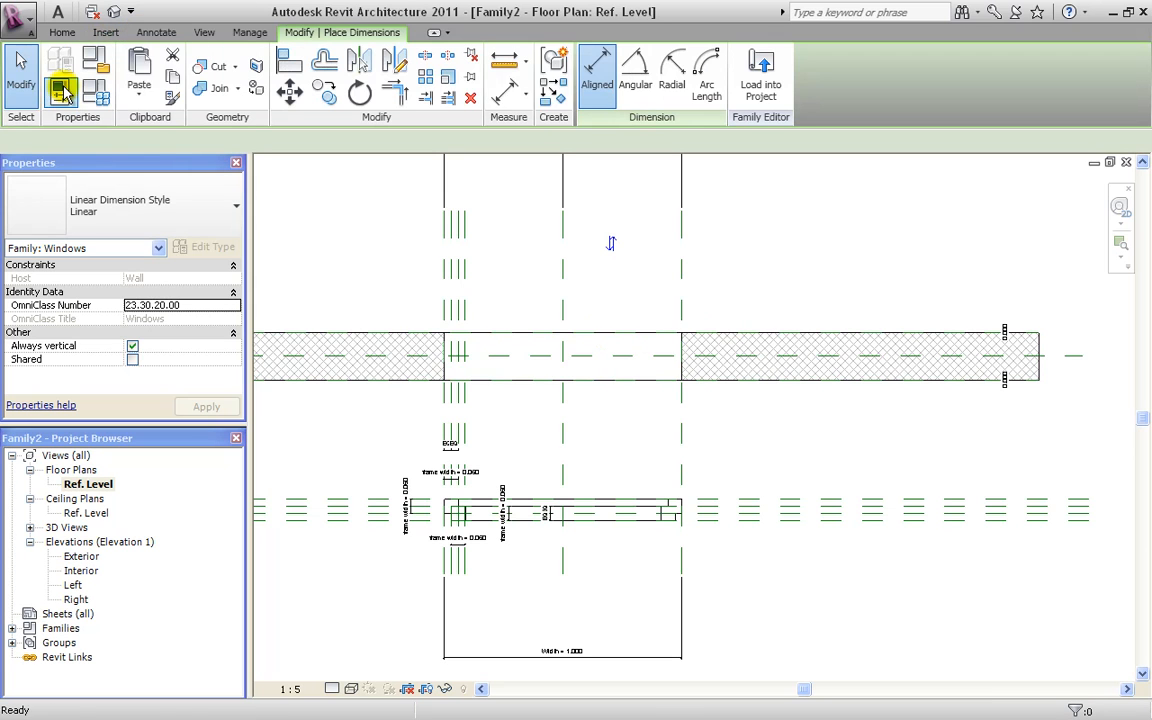
{"action": "key", "text": "Tab"}
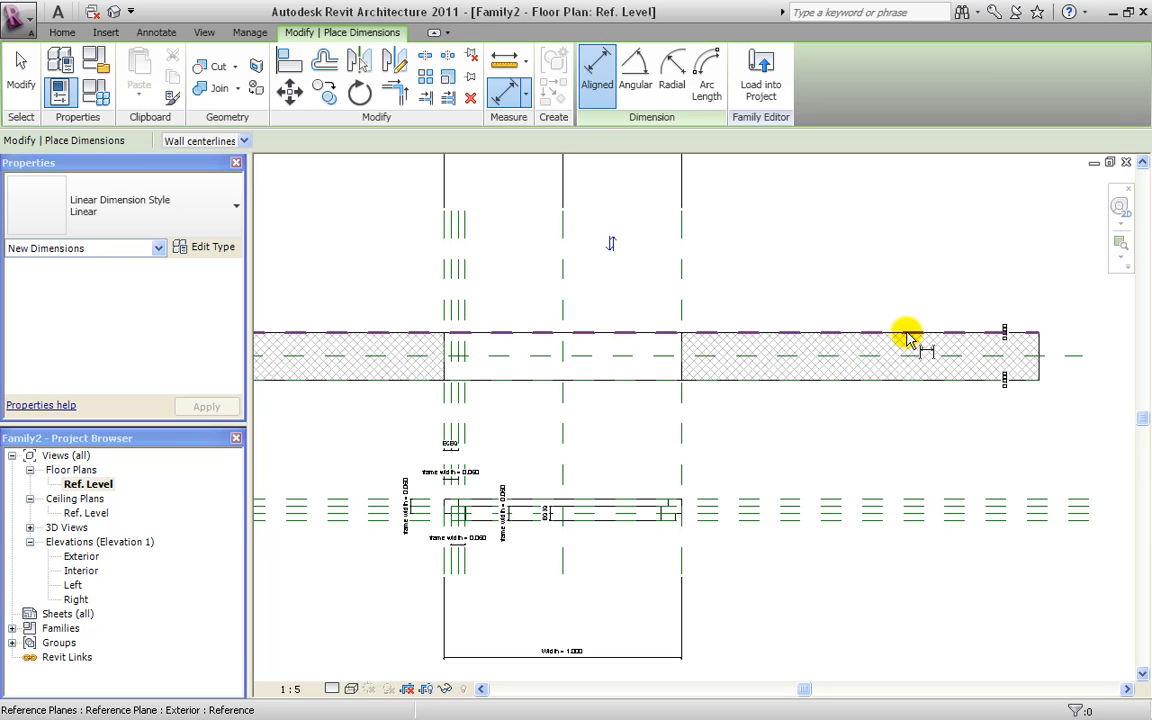
{"action": "left_click", "coordinate": [908, 338]}
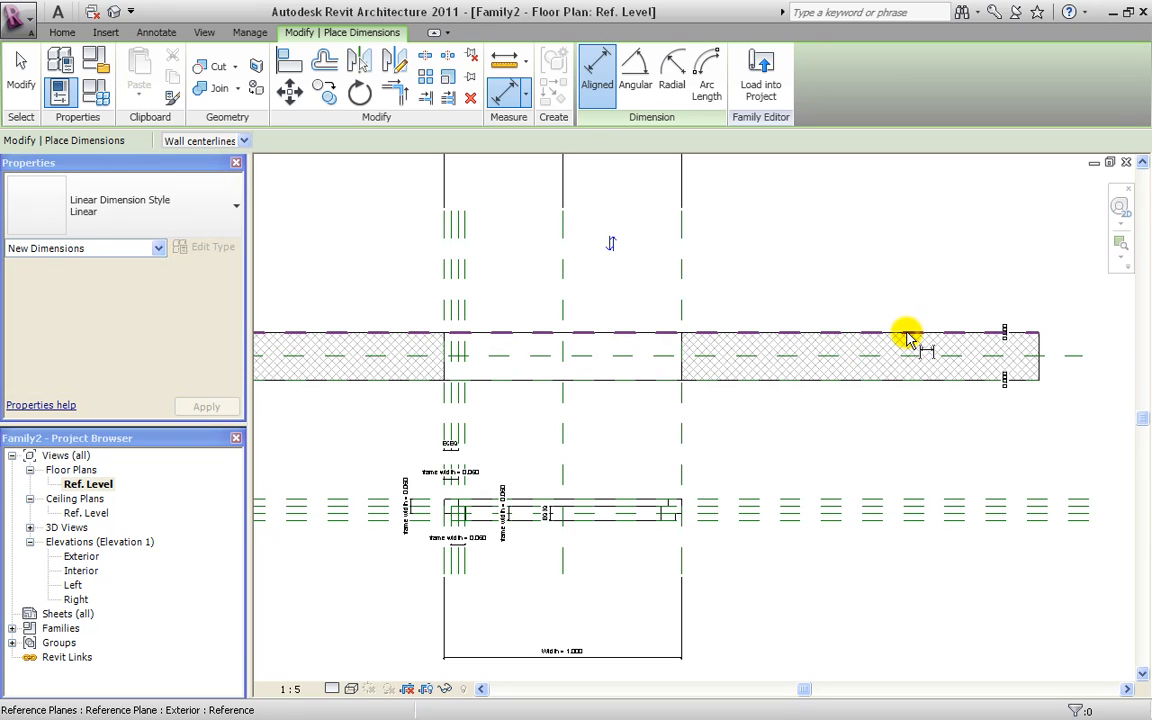
{"action": "left_click", "coordinate": [912, 500]}
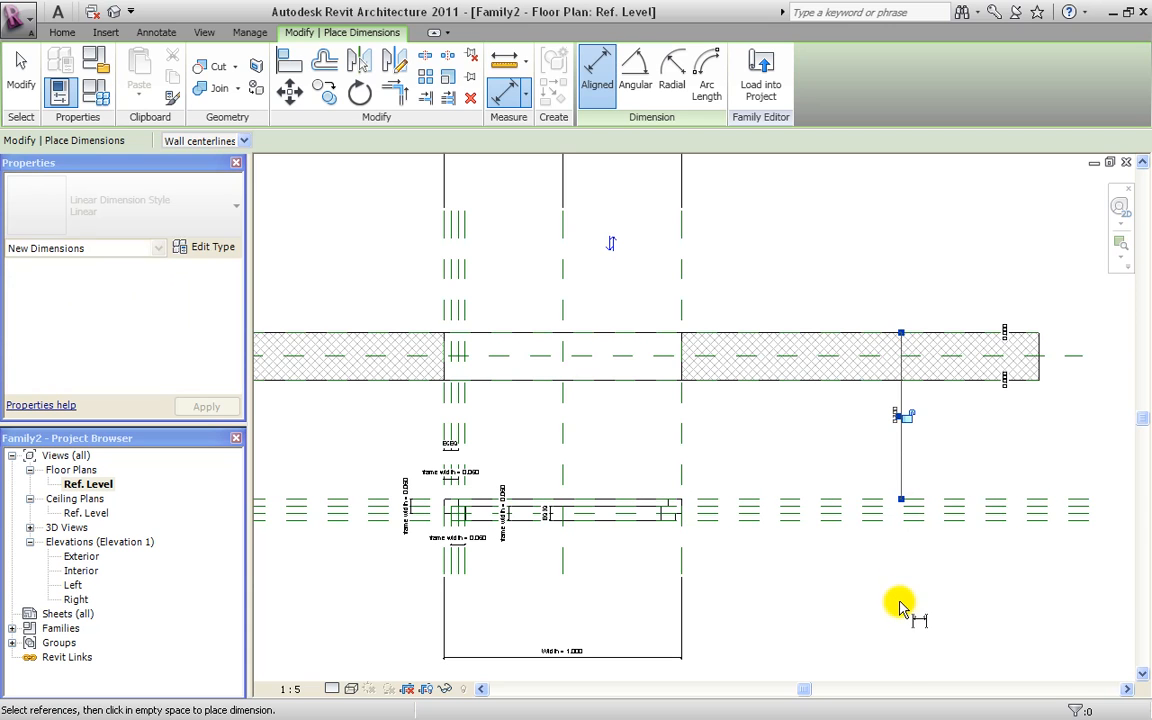
{"action": "left_click", "coordinate": [897, 420]}
{"action": "key", "text": "Escape"}
Label the new dimension with a new family type parameter named depth, grouped under Dimensions.
{"action": "scroll", "coordinate": [897, 420], "scroll_direction": "up", "scroll_amount": 5}
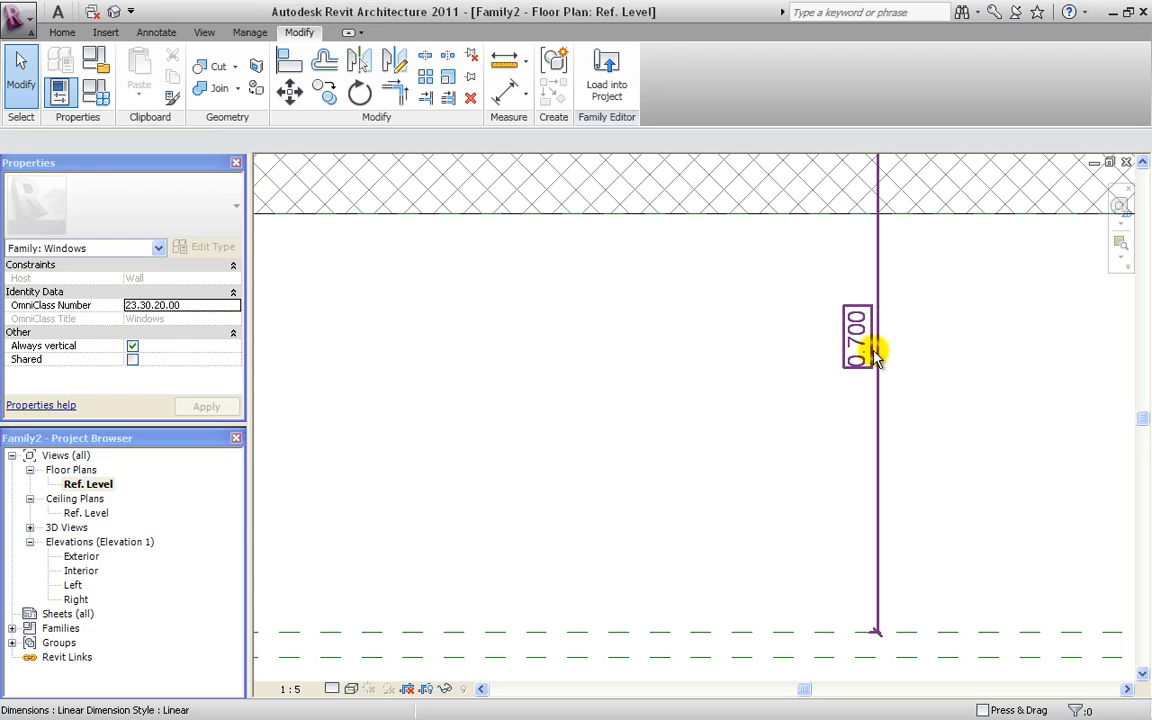
{"action": "left_click", "coordinate": [872, 355]}
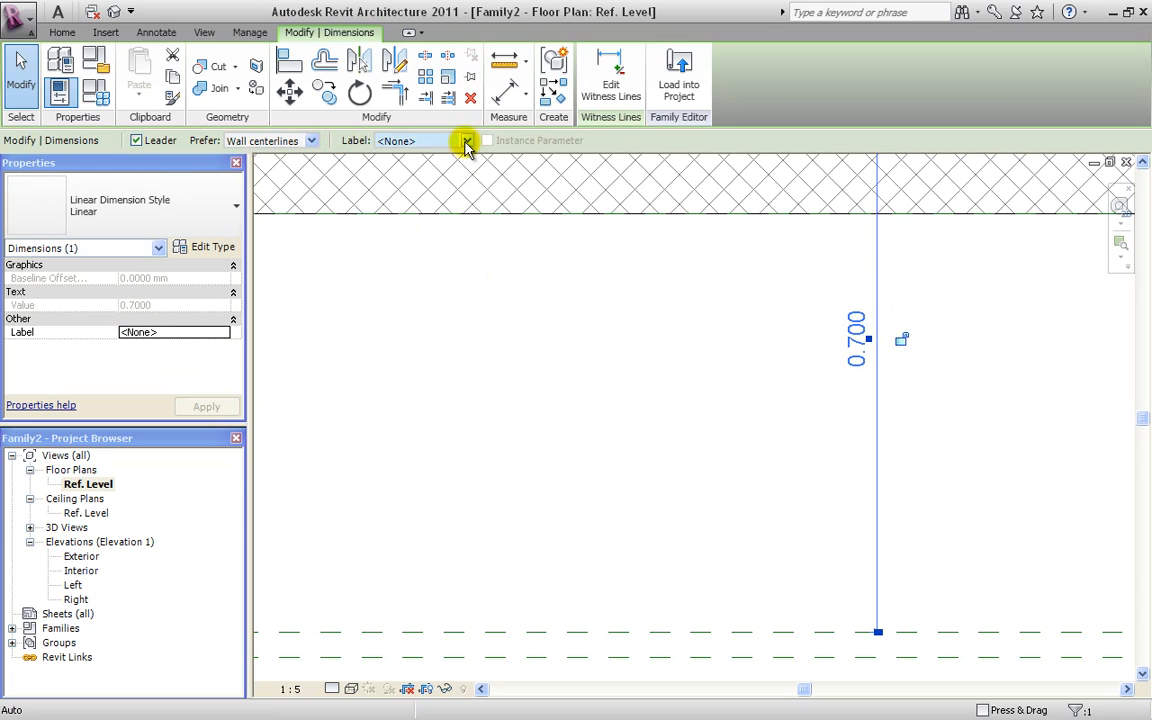
{"action": "left_click", "coordinate": [466, 141]}
{"action": "left_click", "coordinate": [432, 169]}
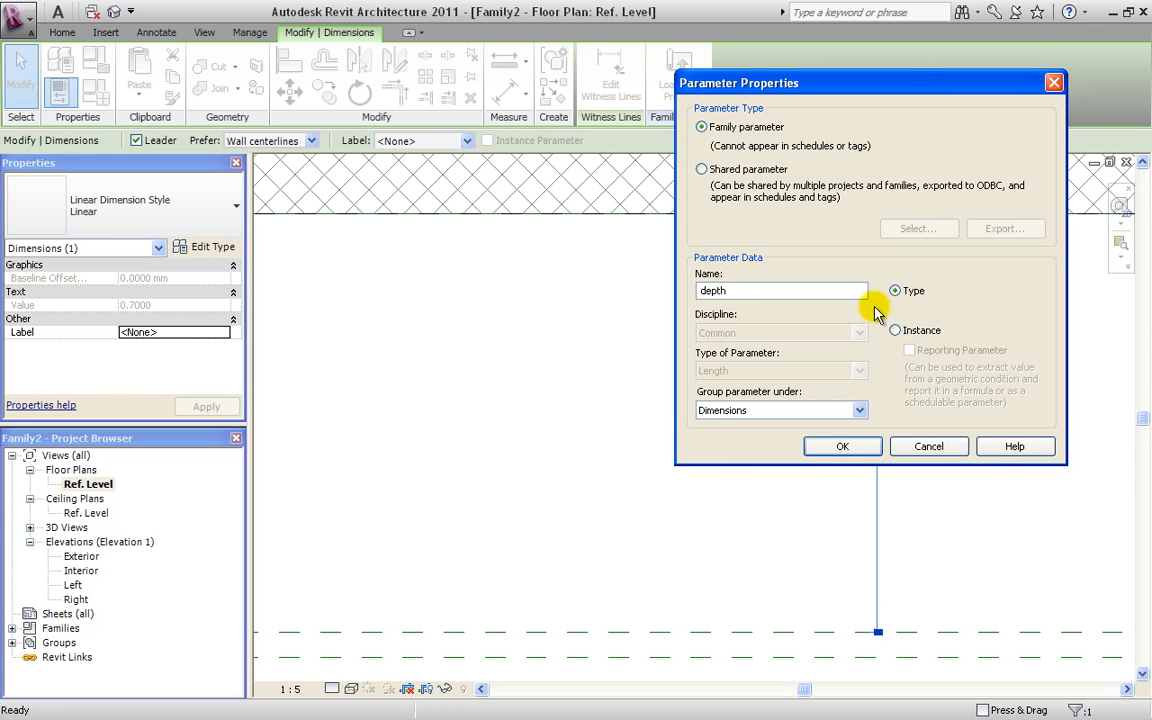
{"action": "left_click", "coordinate": [842, 446]}
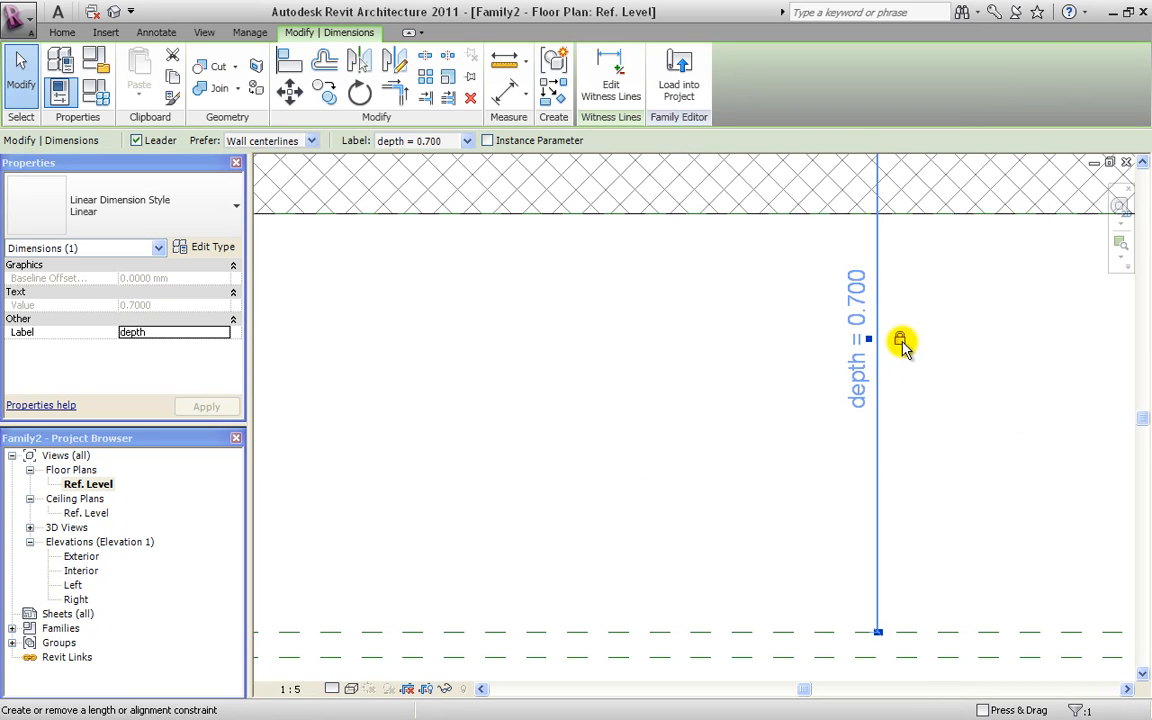
{"action": "left_click", "coordinate": [722, 458]}
Set the depth parameter to 0.06 in the family types and apply it to move the frame into the wall.
{"action": "scroll", "coordinate": [674, 483], "scroll_direction": "down", "scroll_amount": 4}
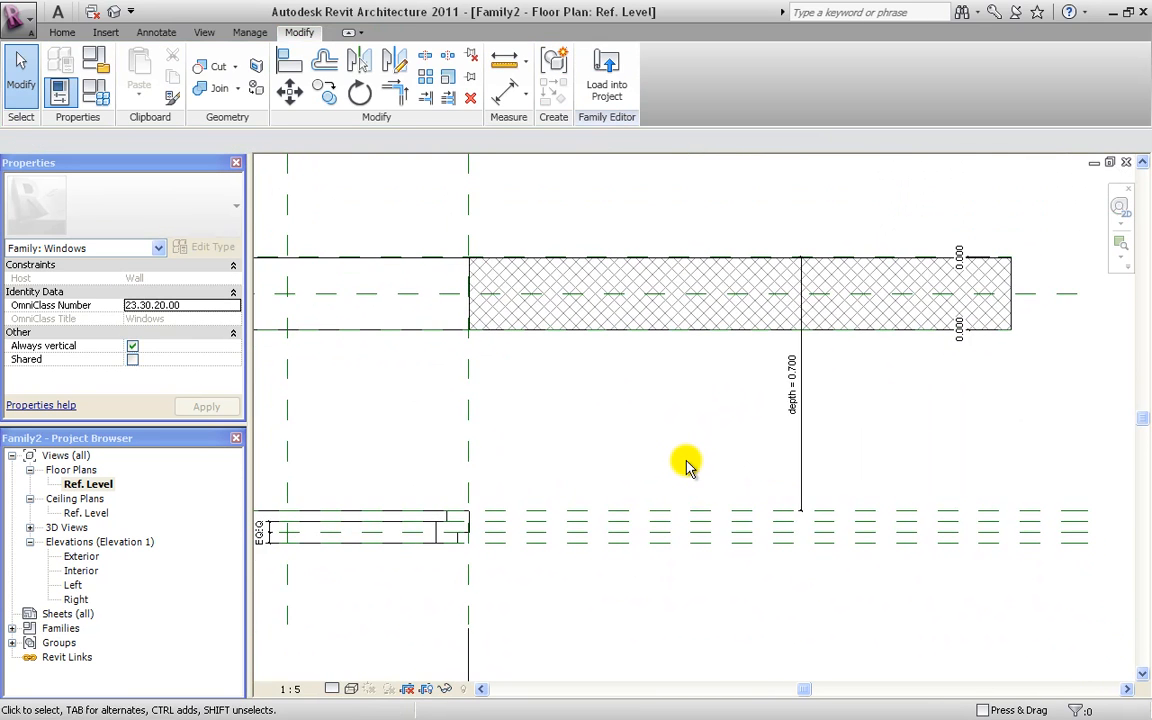
{"action": "left_click", "coordinate": [97, 90]}
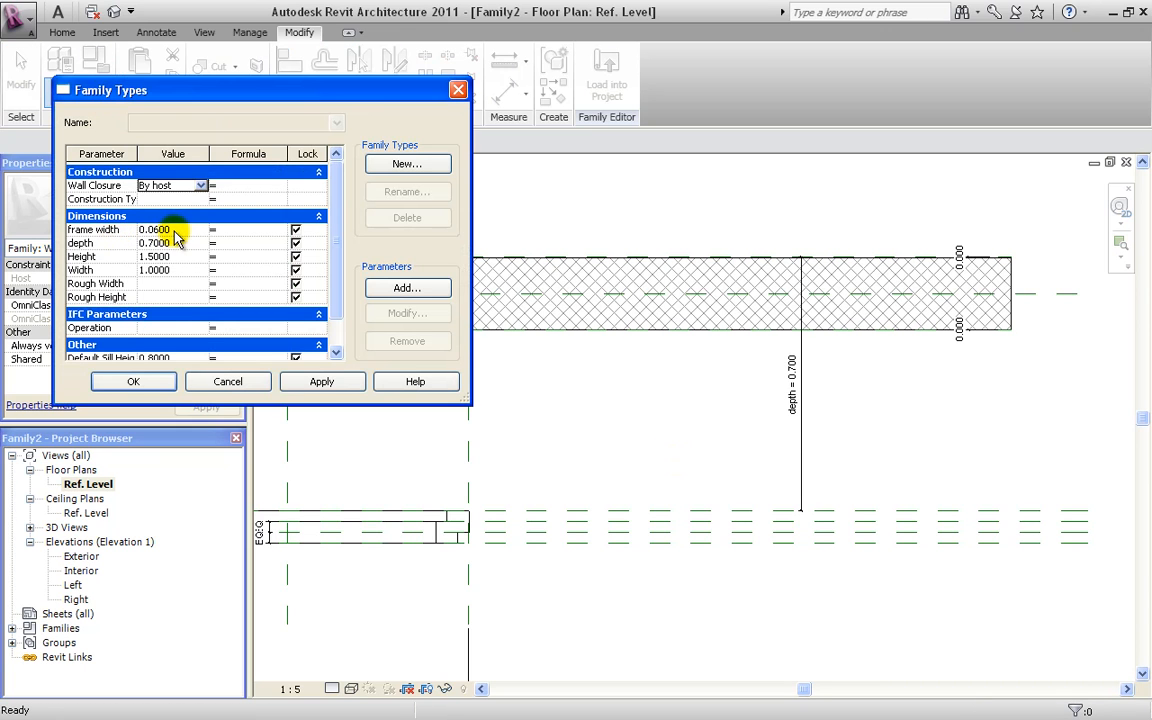
{"action": "left_click", "coordinate": [176, 244]}
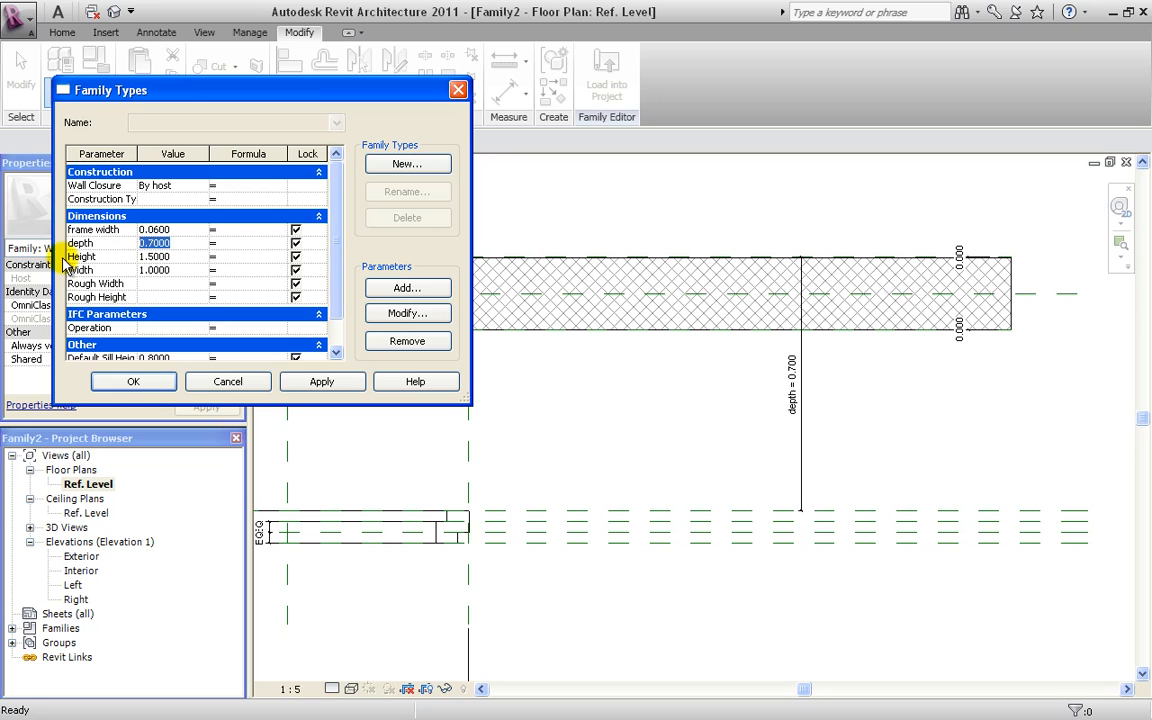
{"action": "type", "text": ".06"}
{"action": "left_click", "coordinate": [340, 381]}
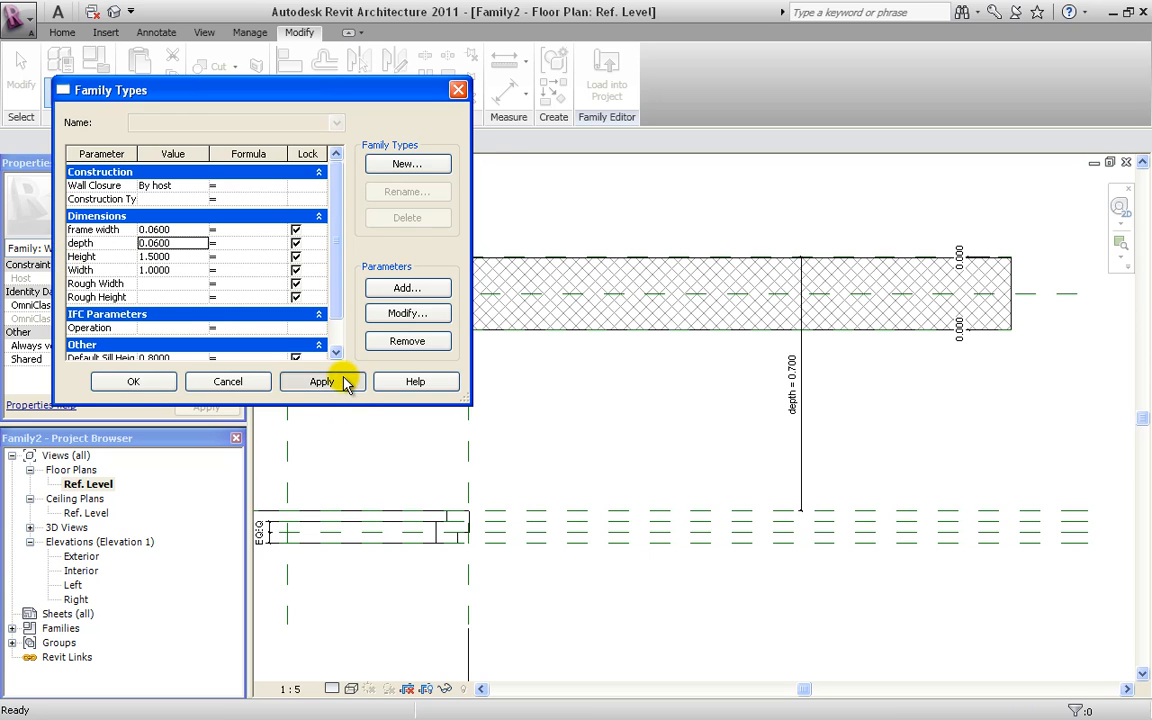
{"action": "left_click", "coordinate": [131, 386]}
Inspect the frame's position inside the wall and the depth dimension at the wall's exterior face.
{"action": "middle_click_drag", "start_coordinate": [446, 370], "coordinate": [684, 411]}
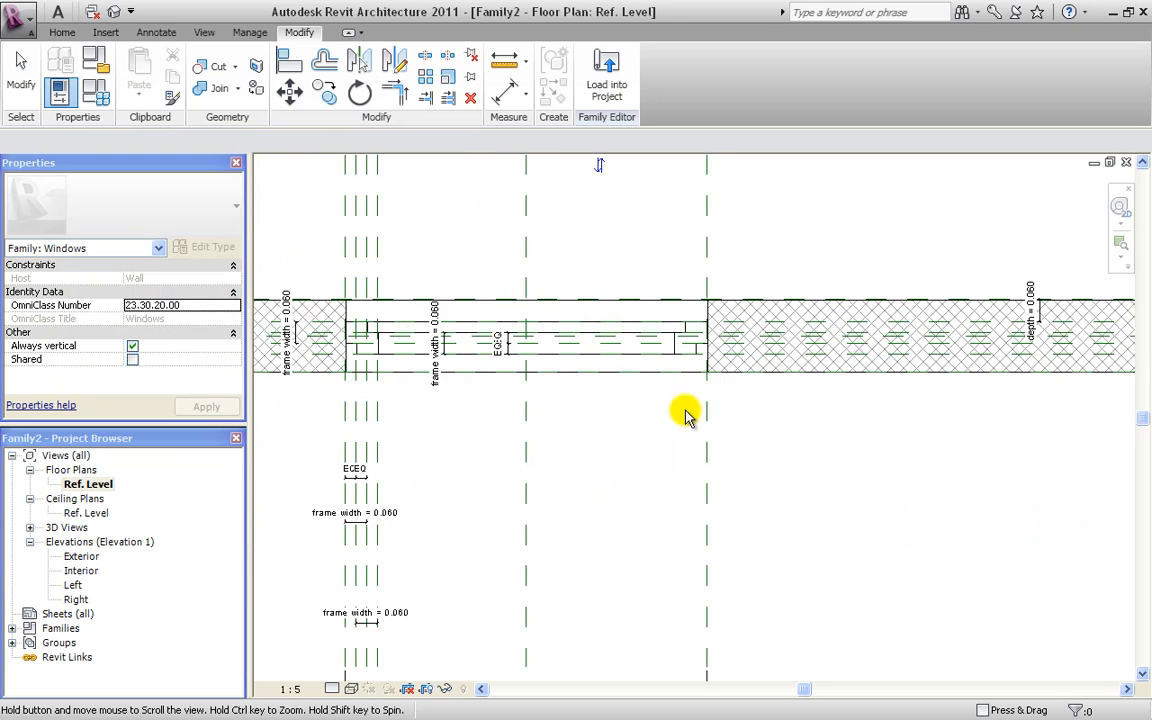
{"action": "scroll", "coordinate": [686, 412], "scroll_direction": "down", "scroll_amount": 2}
{"action": "scroll", "coordinate": [453, 340], "scroll_direction": "up", "scroll_amount": 5}
{"action": "middle_click_drag", "start_coordinate": [844, 372], "coordinate": [507, 368]}
{"action": "scroll", "coordinate": [507, 368], "scroll_direction": "down", "scroll_amount": 5}
{"action": "middle_click_drag", "start_coordinate": [758, 389], "coordinate": [647, 444]}
{"action": "scroll", "coordinate": [788, 424], "scroll_direction": "up", "scroll_amount": 2}
{"action": "scroll", "coordinate": [775, 410], "scroll_direction": "up", "scroll_amount": 1}
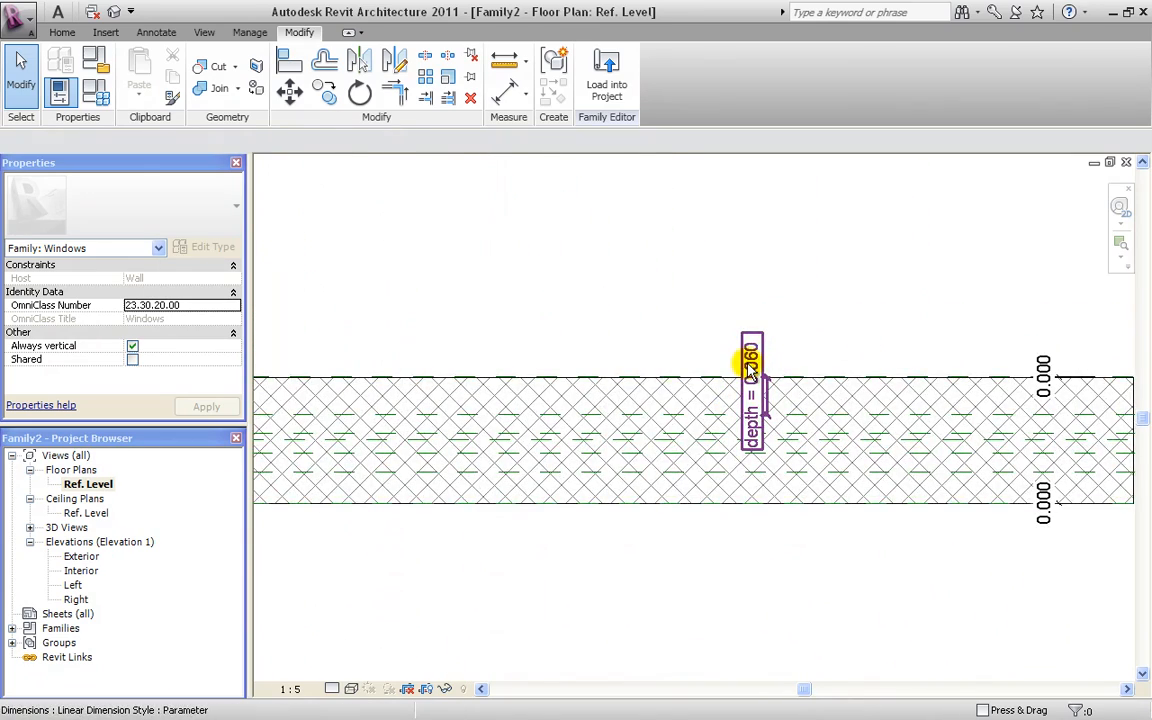
Undo the last change of the depth parameter in the Ref. Level plan.
{"action": "scroll", "coordinate": [785, 383], "scroll_direction": "down", "scroll_amount": 2}
{"action": "scroll", "coordinate": [476, 419], "scroll_direction": "down", "scroll_amount": 2}
{"action": "scroll", "coordinate": [548, 404], "scroll_direction": "up", "scroll_amount": 2}
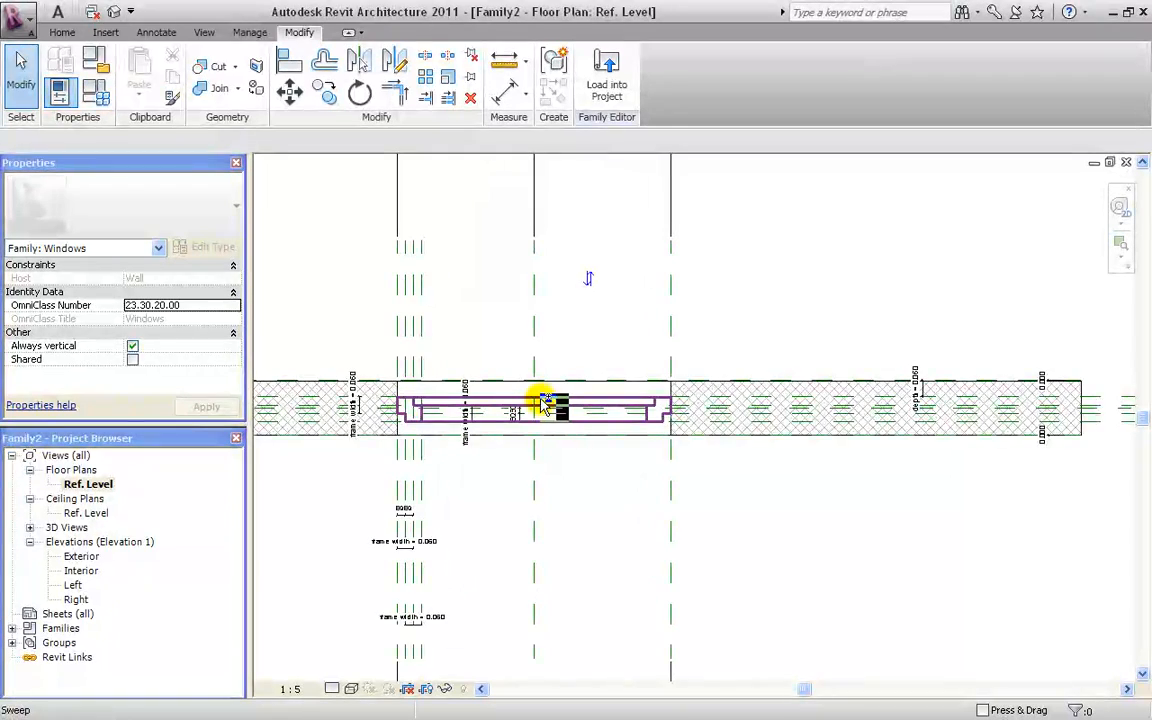
{"action": "key", "text": "ctrl+z"}
{"action": "scroll", "coordinate": [609, 411], "scroll_direction": "down", "scroll_amount": 2}
{"action": "middle_click_drag", "start_coordinate": [552, 442], "coordinate": [625, 447]}
{"action": "scroll", "coordinate": [477, 440], "scroll_direction": "up", "scroll_amount": 1}
{"action": "middle_click_drag", "start_coordinate": [499, 440], "coordinate": [566, 397]}
{"action": "scroll", "coordinate": [540, 395], "scroll_direction": "up", "scroll_amount": 3}
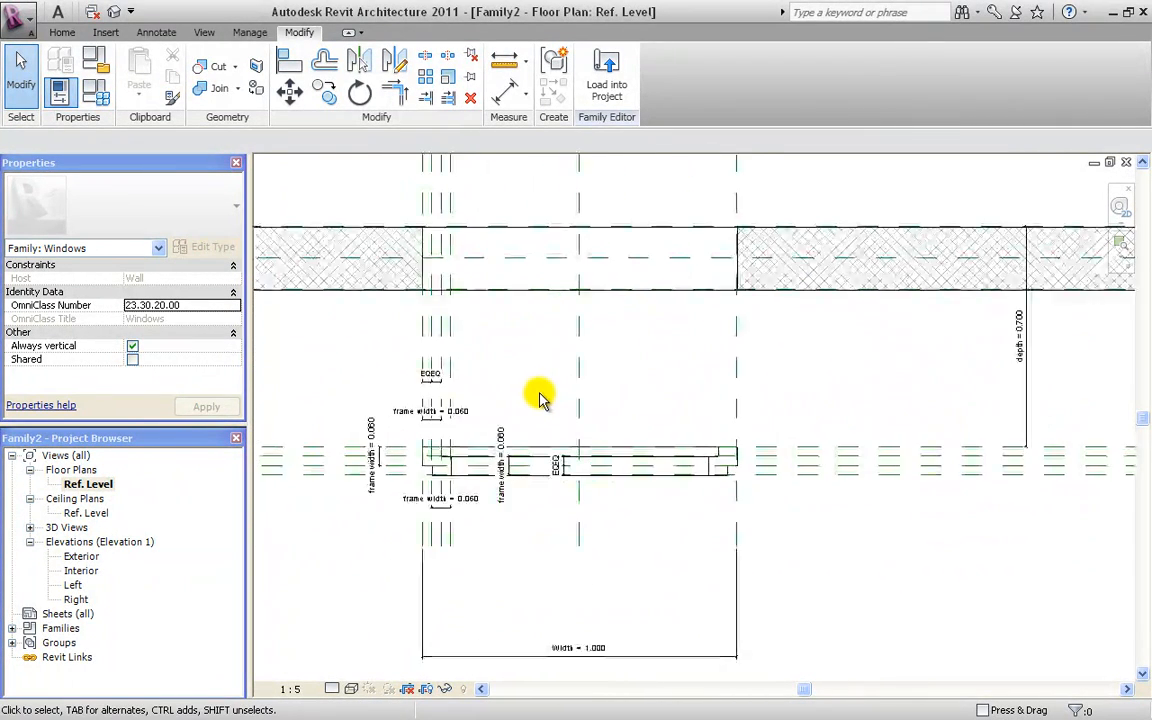
Name the horizontal reference plane at the middle of the frame's EQ dimension glass and apply it.
{"action": "middle_click_drag", "start_coordinate": [502, 507], "coordinate": [499, 412]}
{"action": "scroll", "coordinate": [497, 400], "scroll_direction": "up", "scroll_amount": 2}
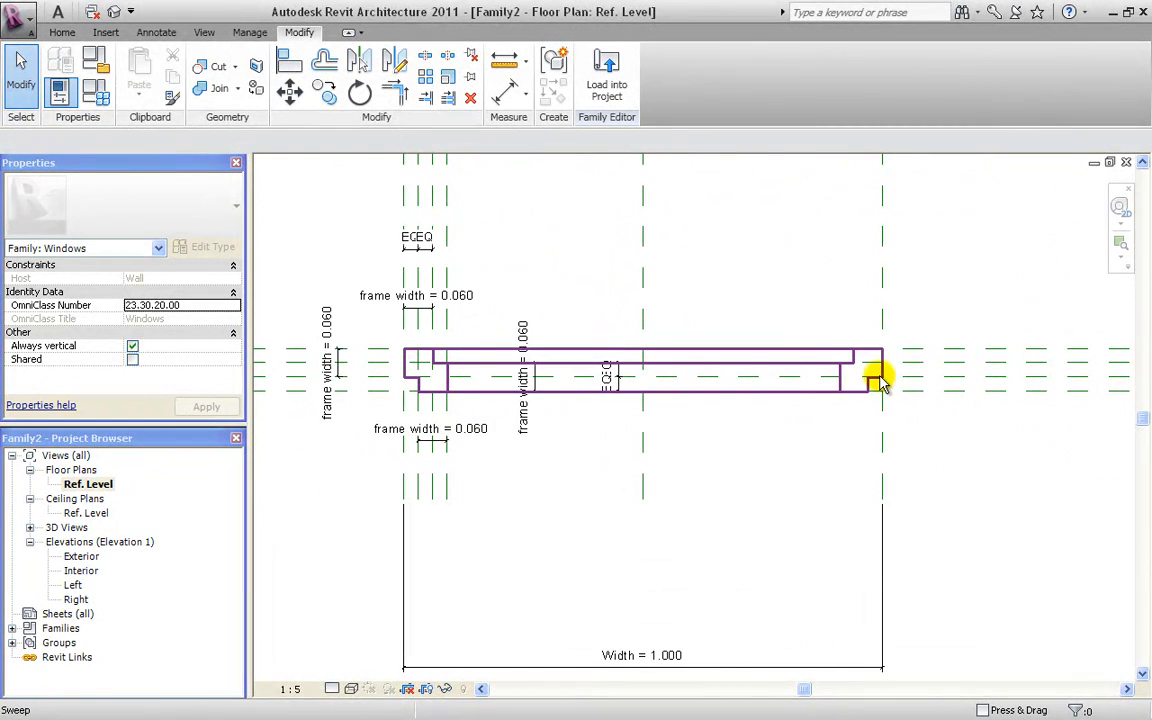
{"action": "scroll", "coordinate": [540, 391], "scroll_direction": "down", "scroll_amount": 1}
{"action": "middle_click_drag", "start_coordinate": [509, 385], "coordinate": [259, 436]}
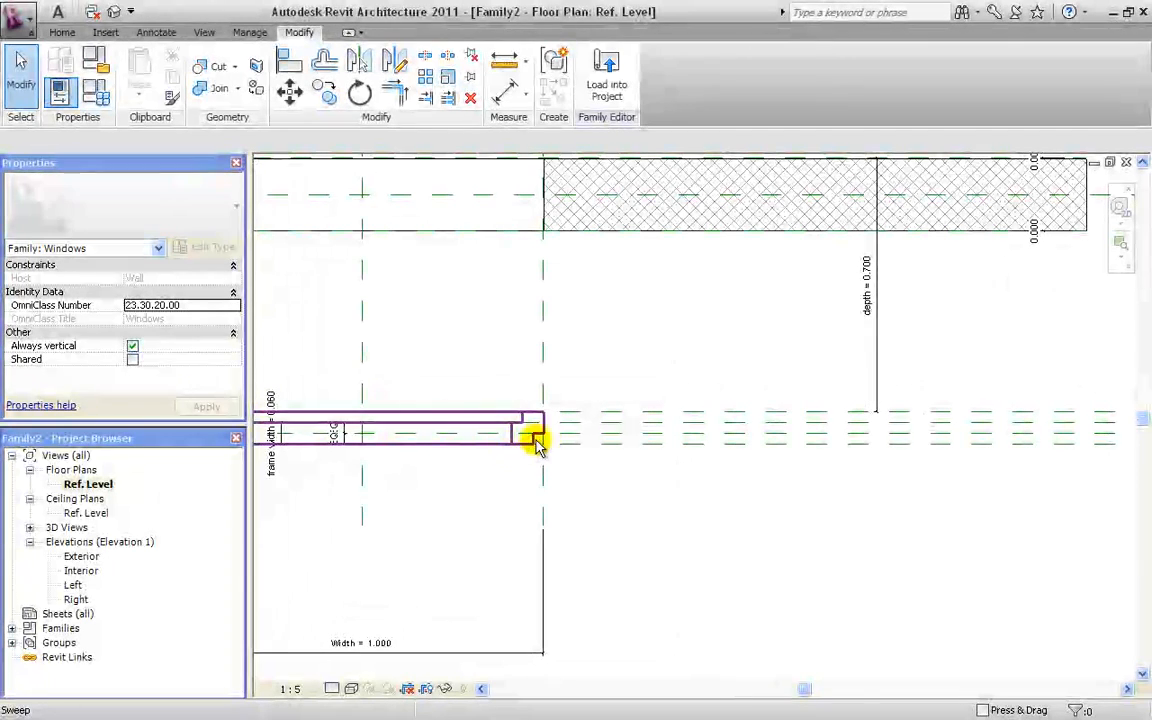
{"action": "scroll", "coordinate": [405, 441], "scroll_direction": "up", "scroll_amount": 2}
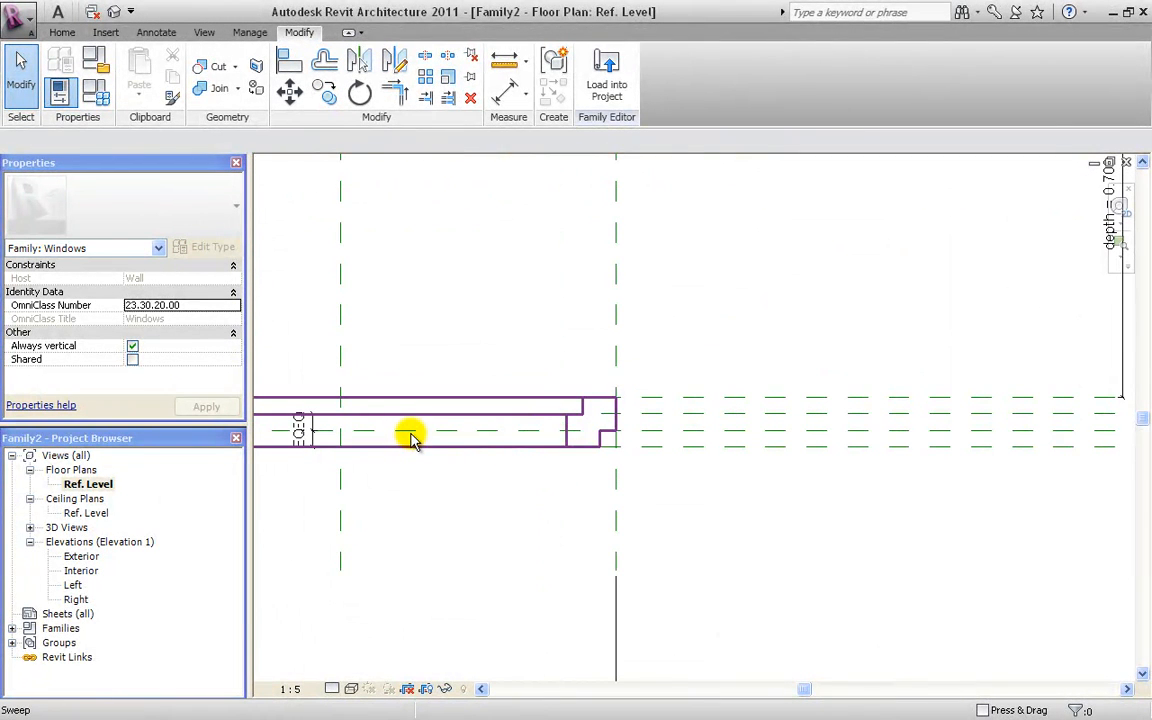
{"action": "left_click", "coordinate": [707, 440]}
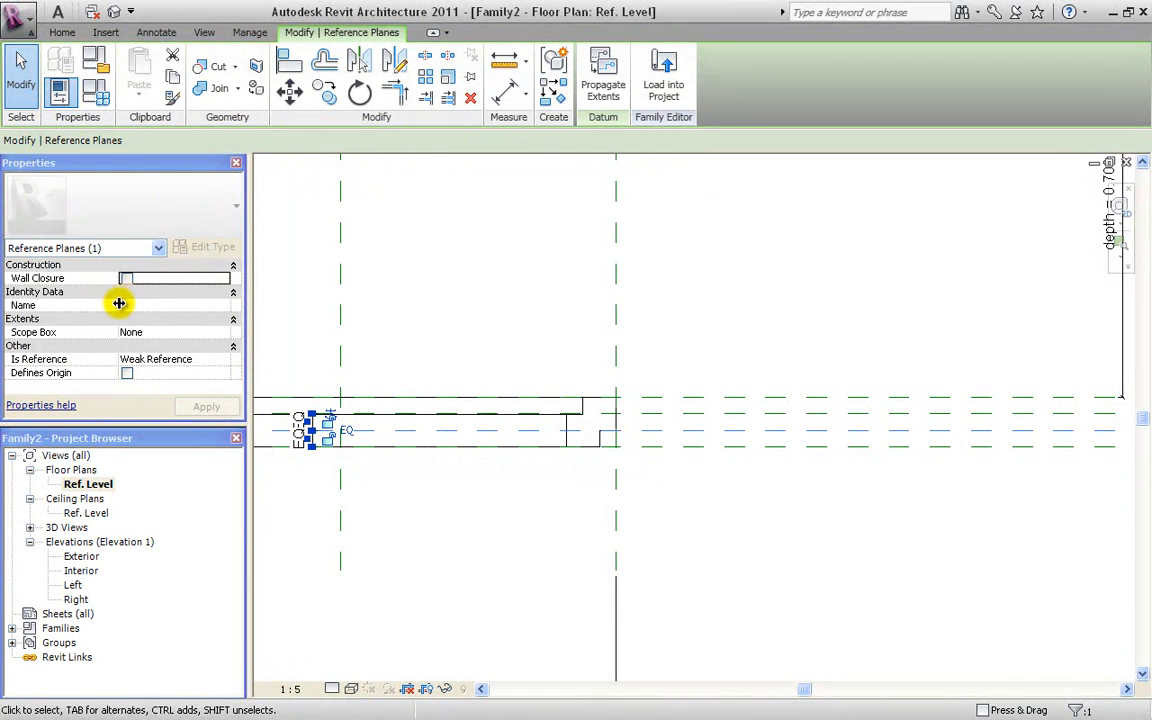
{"action": "left_click", "coordinate": [181, 305]}
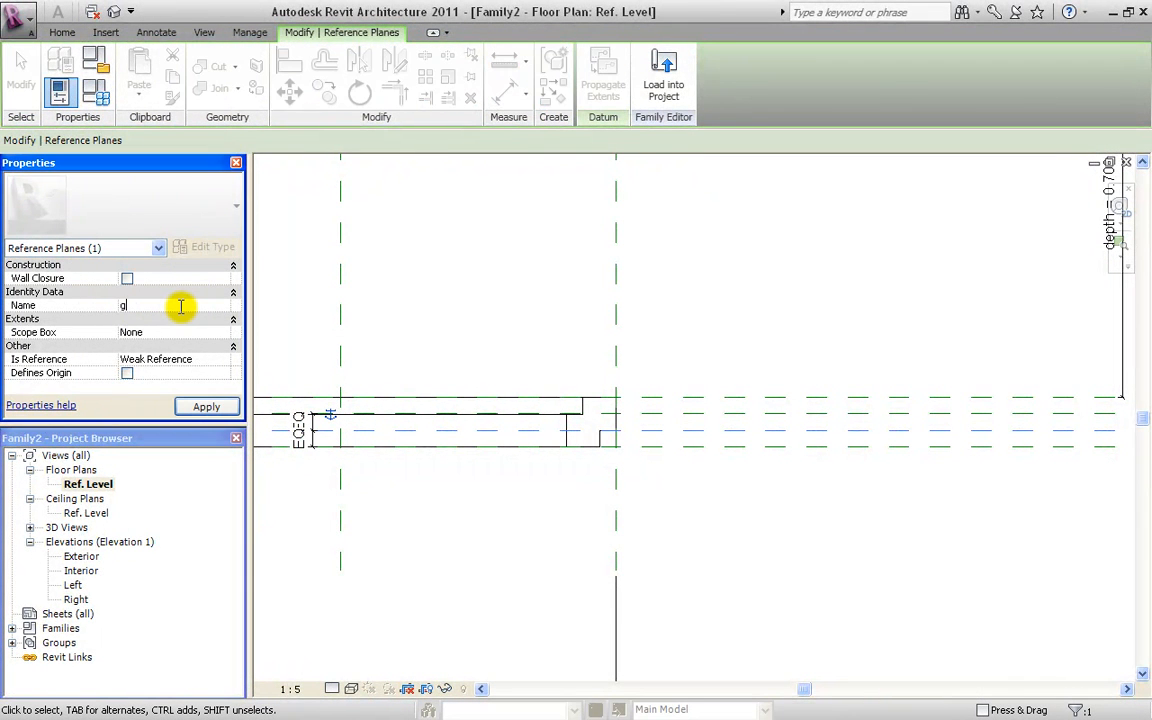
{"action": "type", "text": "glass"}
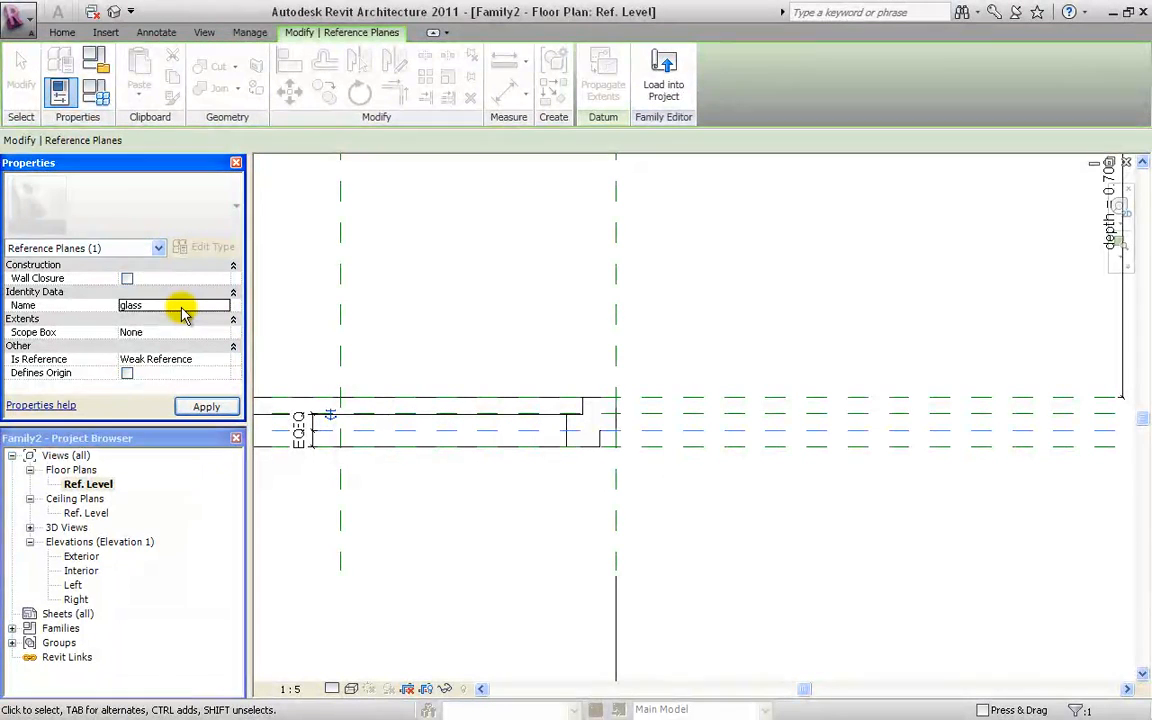
{"action": "left_click", "coordinate": [204, 408]}
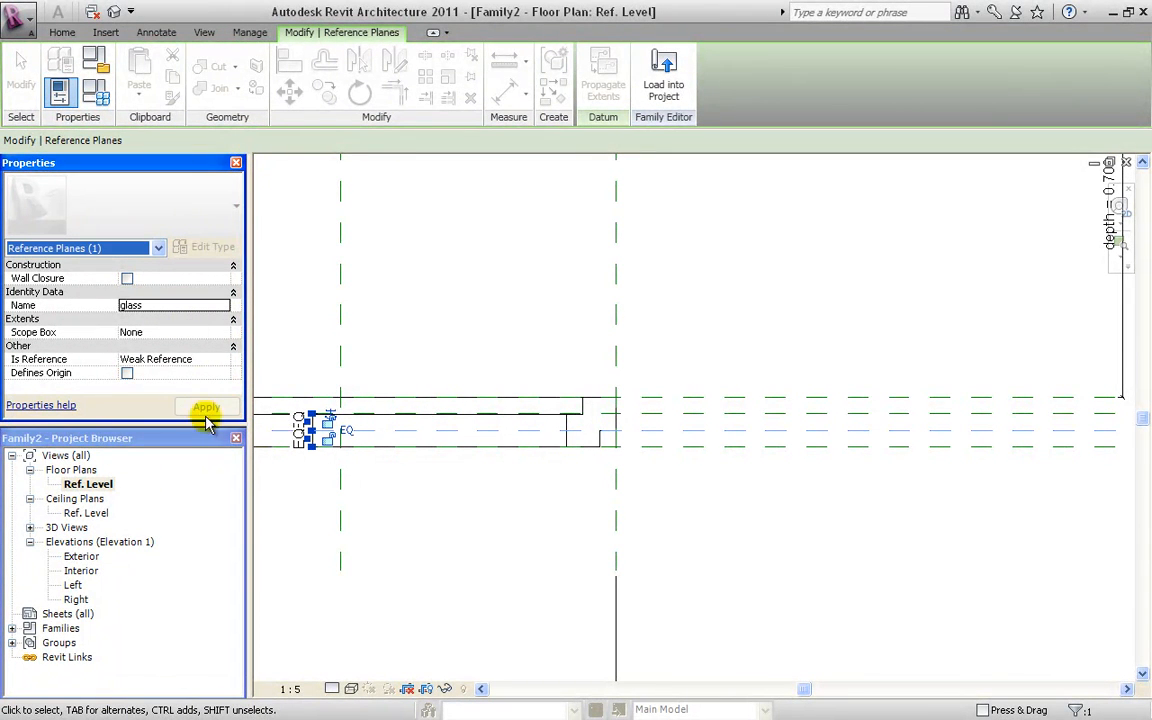
In the Exterior elevation, sketch a new extrusion profile by picking the frame's four innermost edges, locked to them.
{"action": "middle_click_drag", "start_coordinate": [590, 490], "coordinate": [640, 489]}
{"action": "scroll", "coordinate": [591, 478], "scroll_direction": "down", "scroll_amount": 3}
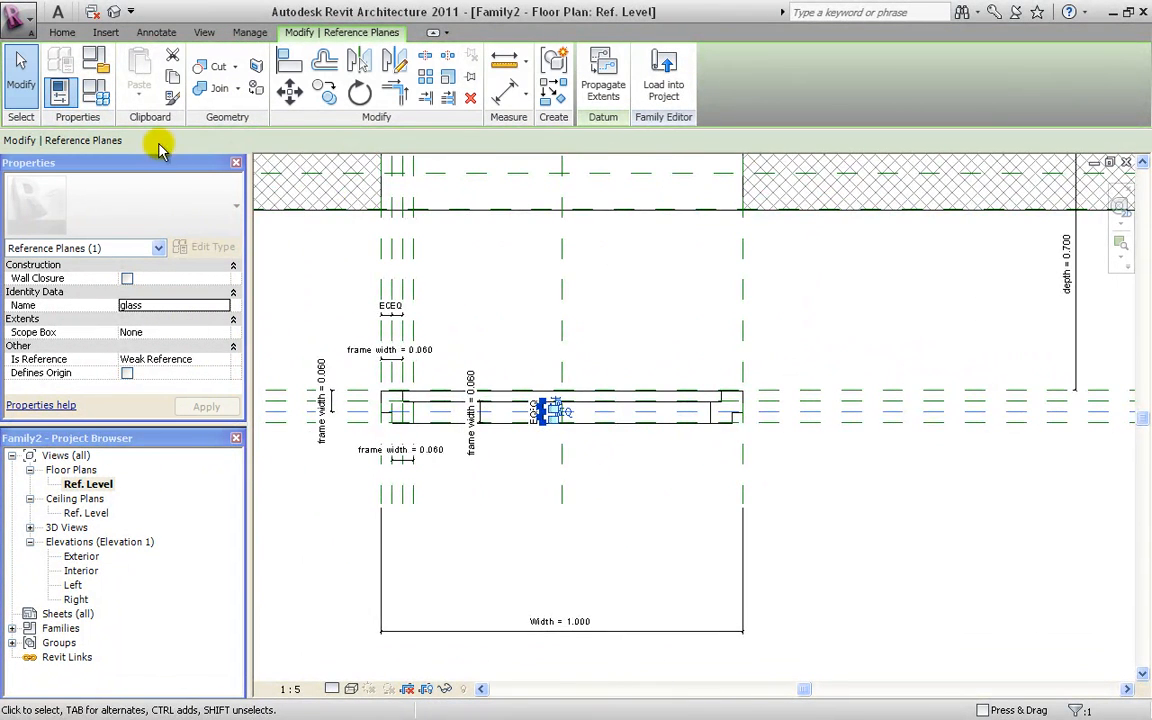
{"action": "double_click", "coordinate": [80, 556]}
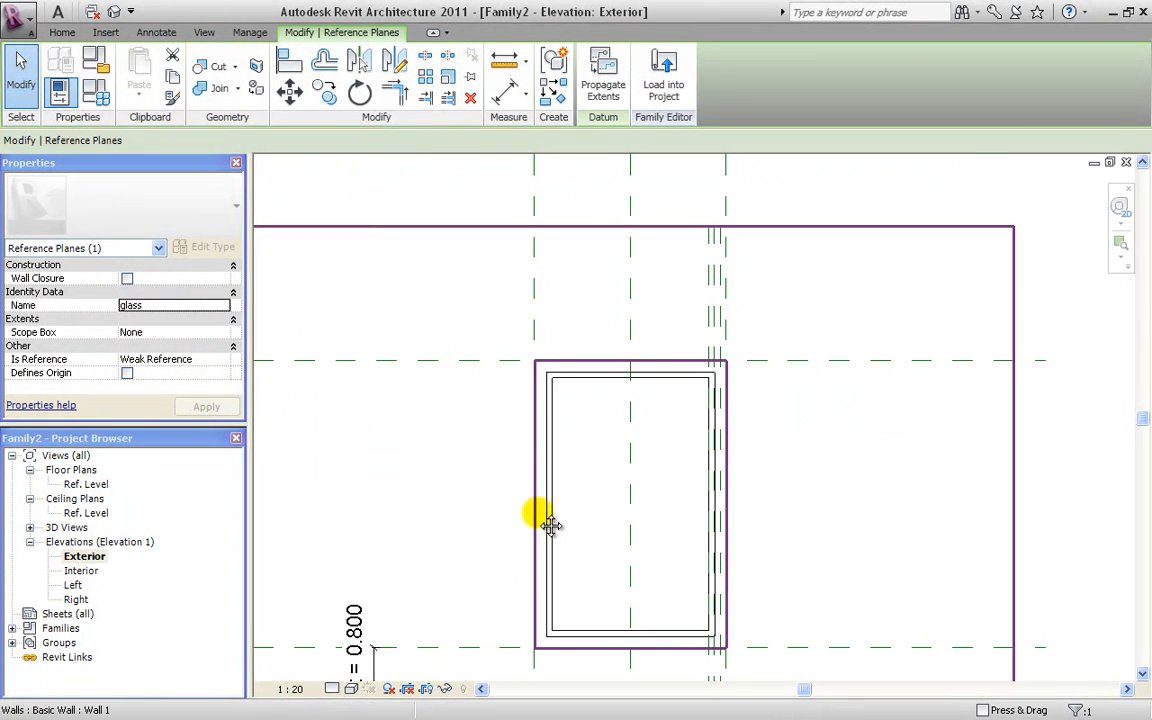
{"action": "middle_click_drag", "start_coordinate": [553, 530], "coordinate": [514, 442]}
{"action": "left_click", "coordinate": [62, 33]}
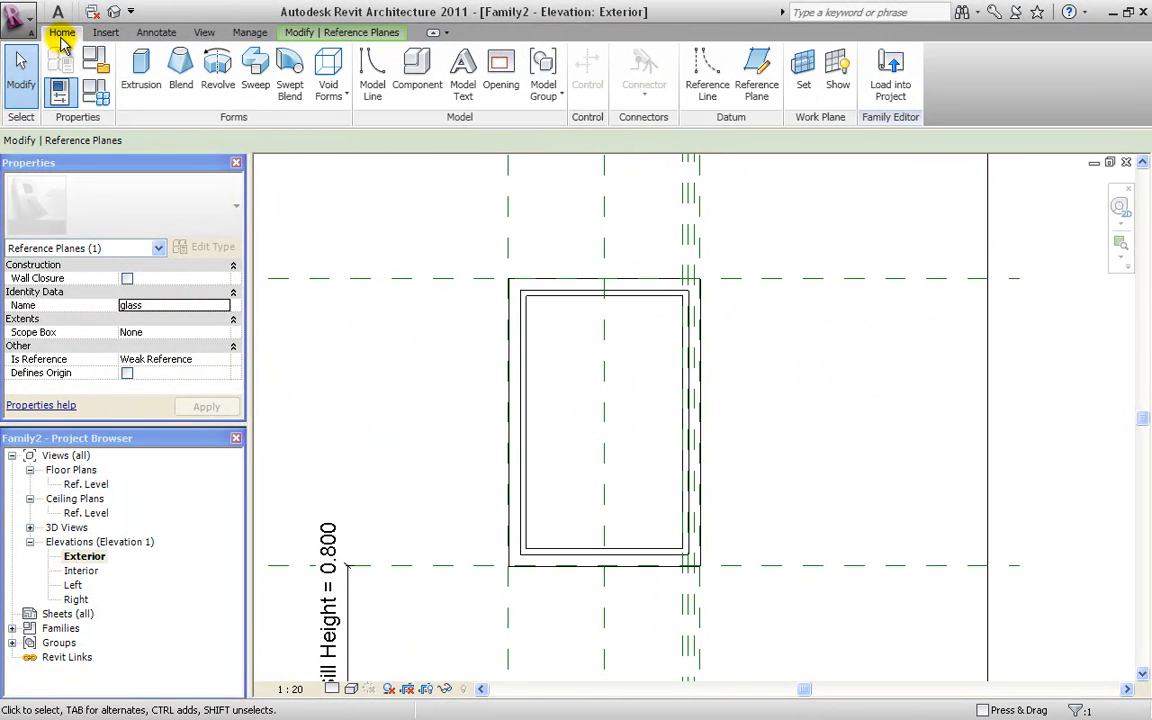
{"action": "left_click", "coordinate": [141, 70]}
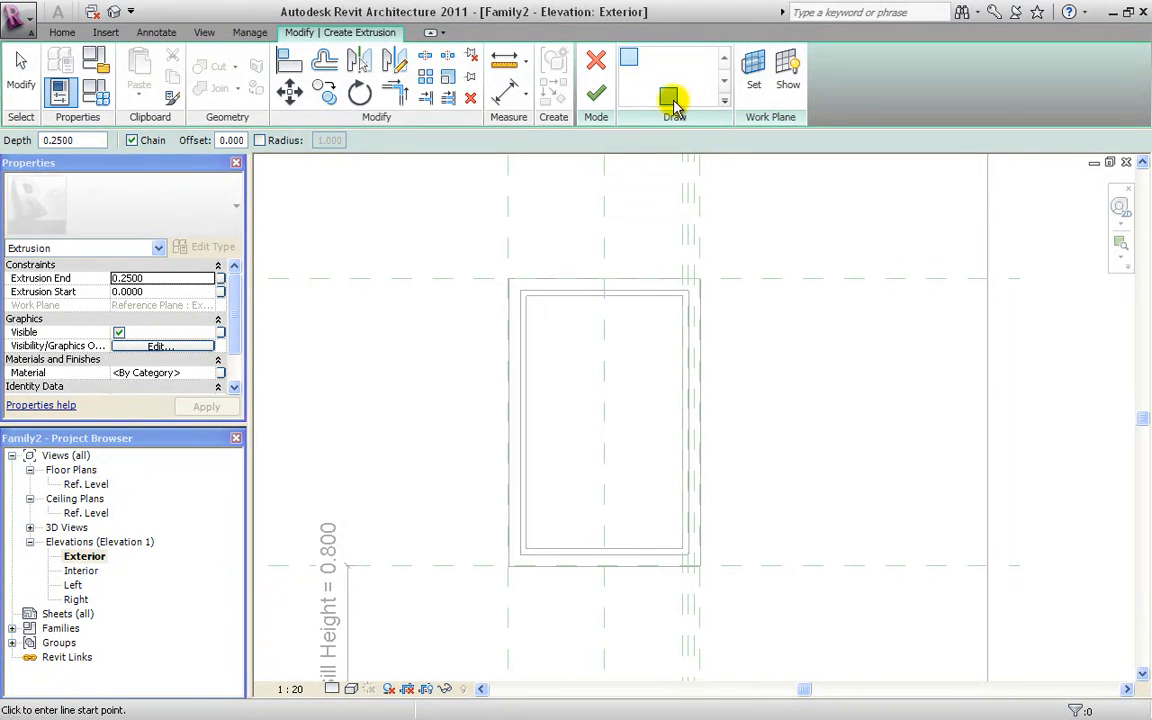
{"action": "left_click", "coordinate": [669, 99]}
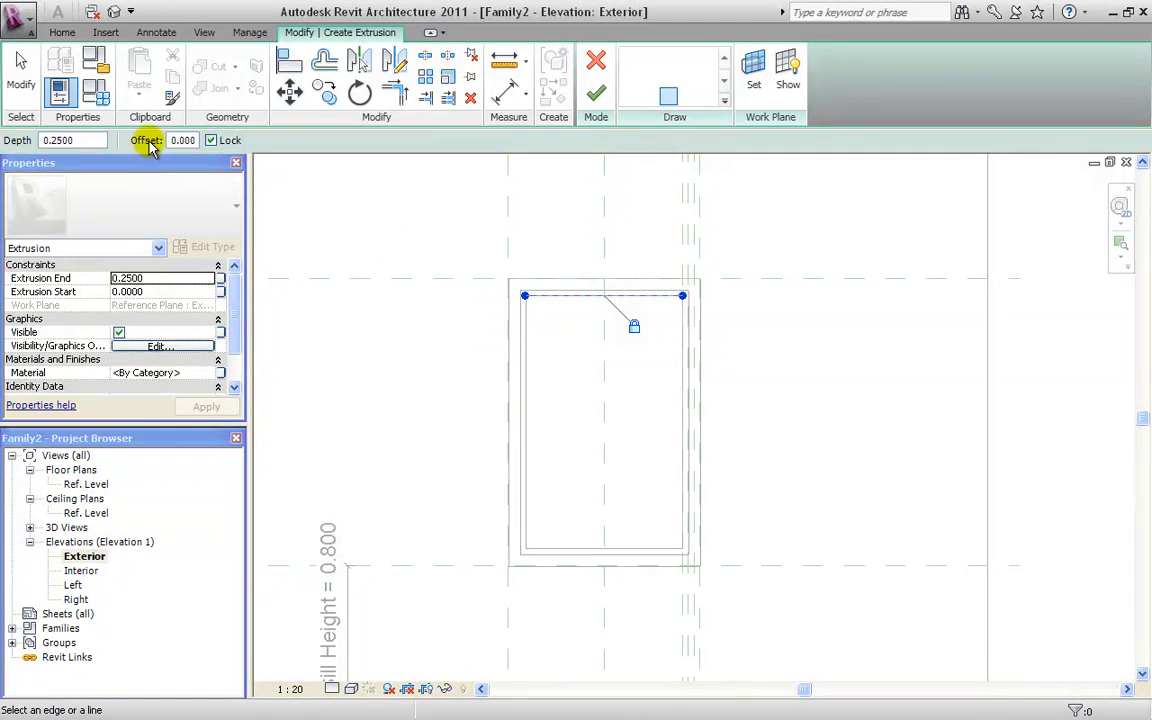
{"action": "left_click", "coordinate": [212, 141]}
{"action": "left_click", "coordinate": [529, 357]}
{"action": "left_click", "coordinate": [585, 550]}
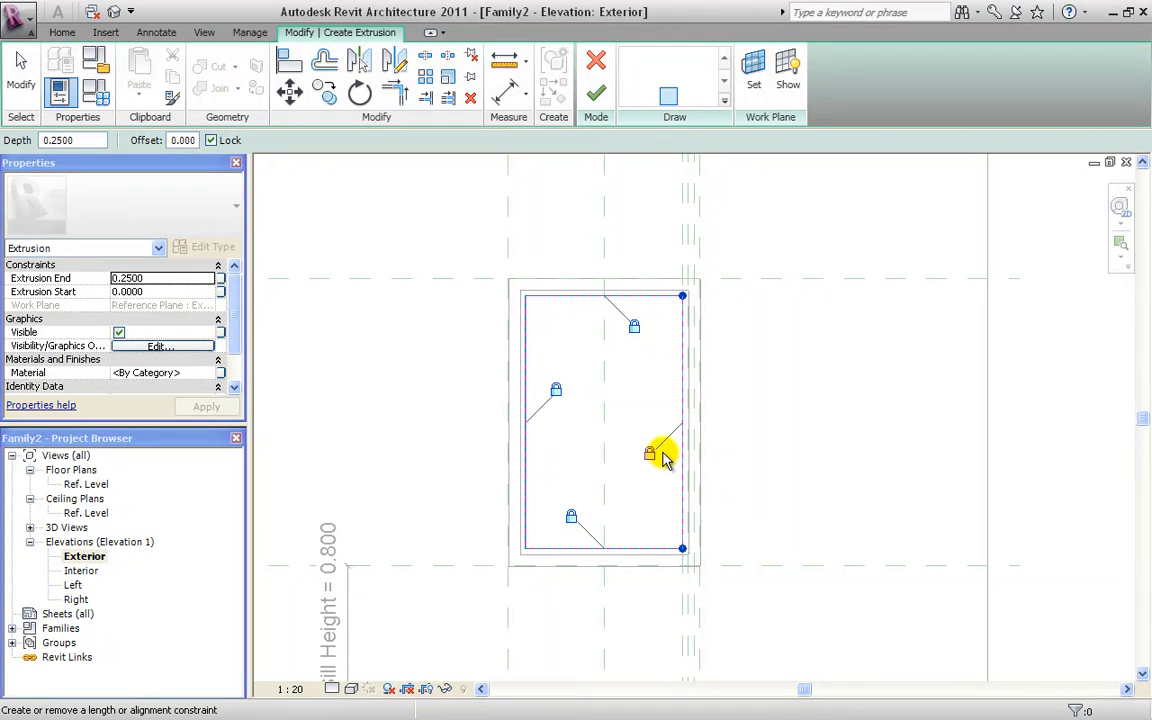
Set the extrusion's work plane to Reference Plane : glass.
{"action": "left_click", "coordinate": [752, 68]}
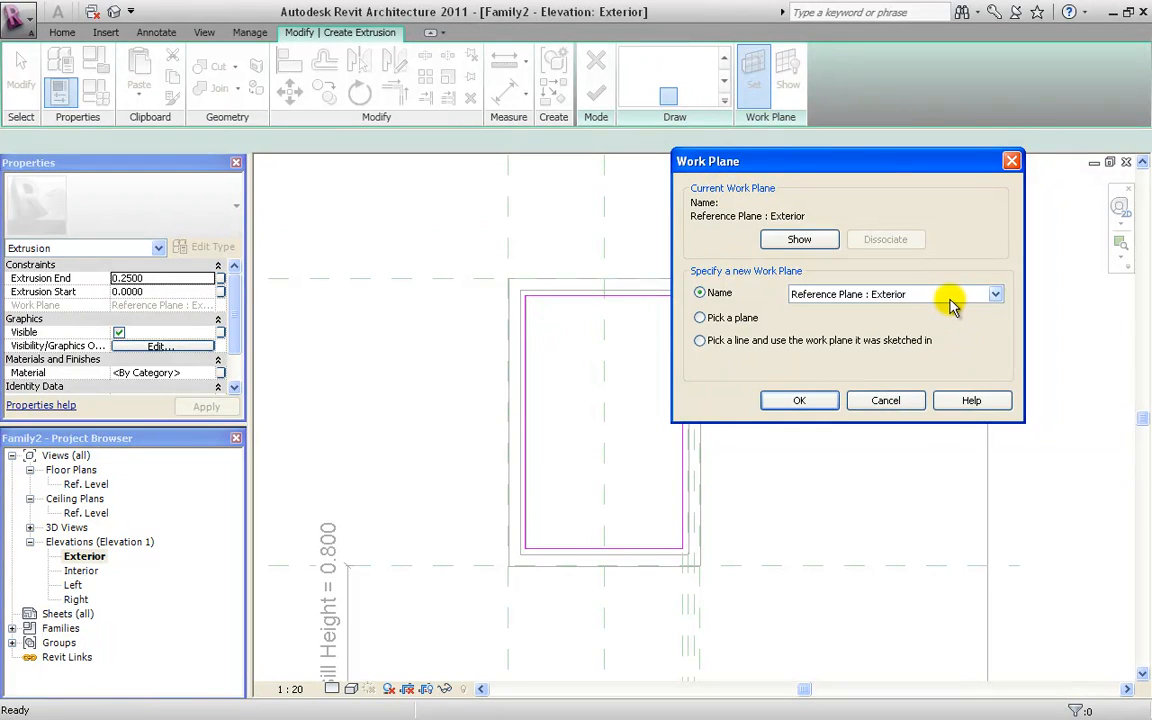
{"action": "left_click", "coordinate": [935, 294]}
{"action": "left_click", "coordinate": [880, 321]}
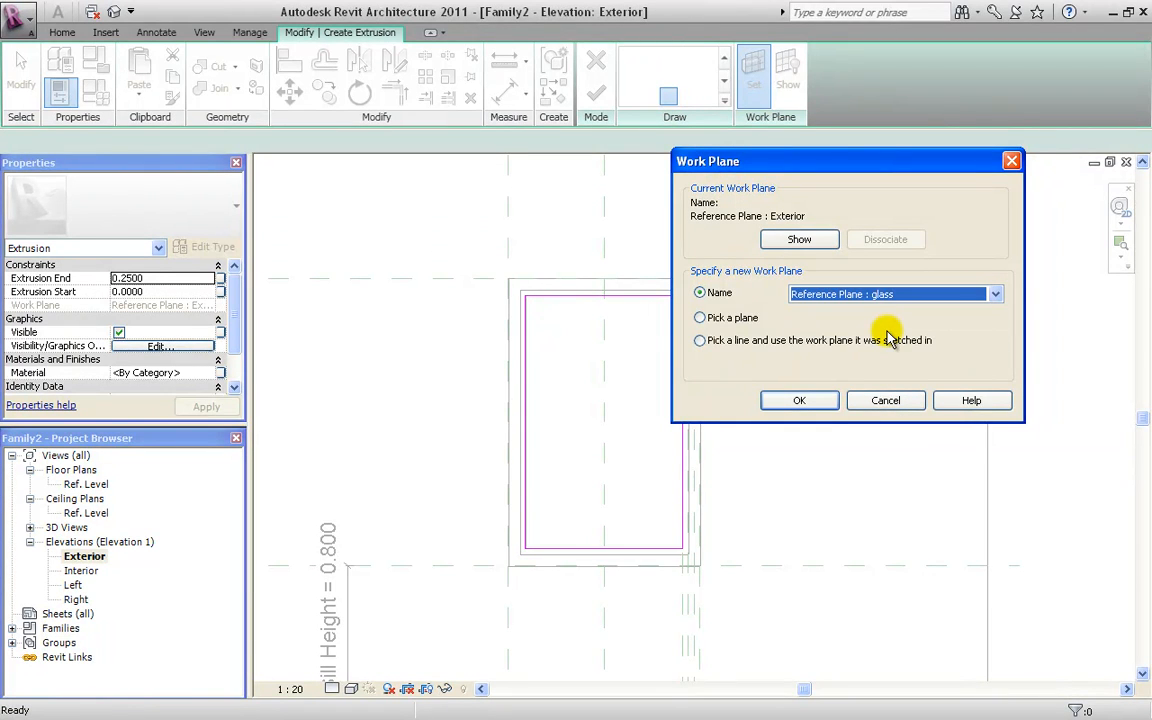
{"action": "left_click", "coordinate": [822, 400]}
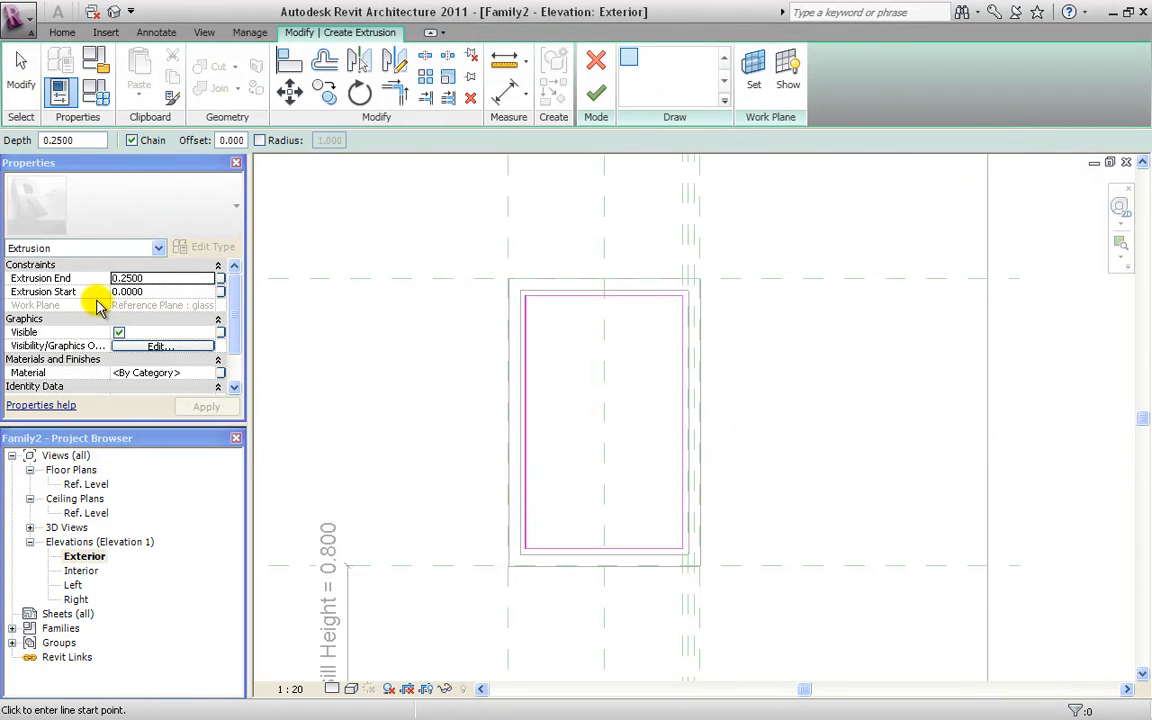
Set the extrusion start to -0.01 and the extrusion end to 0.01, and finish the glass extrusion.
{"action": "left_click", "coordinate": [150, 291]}
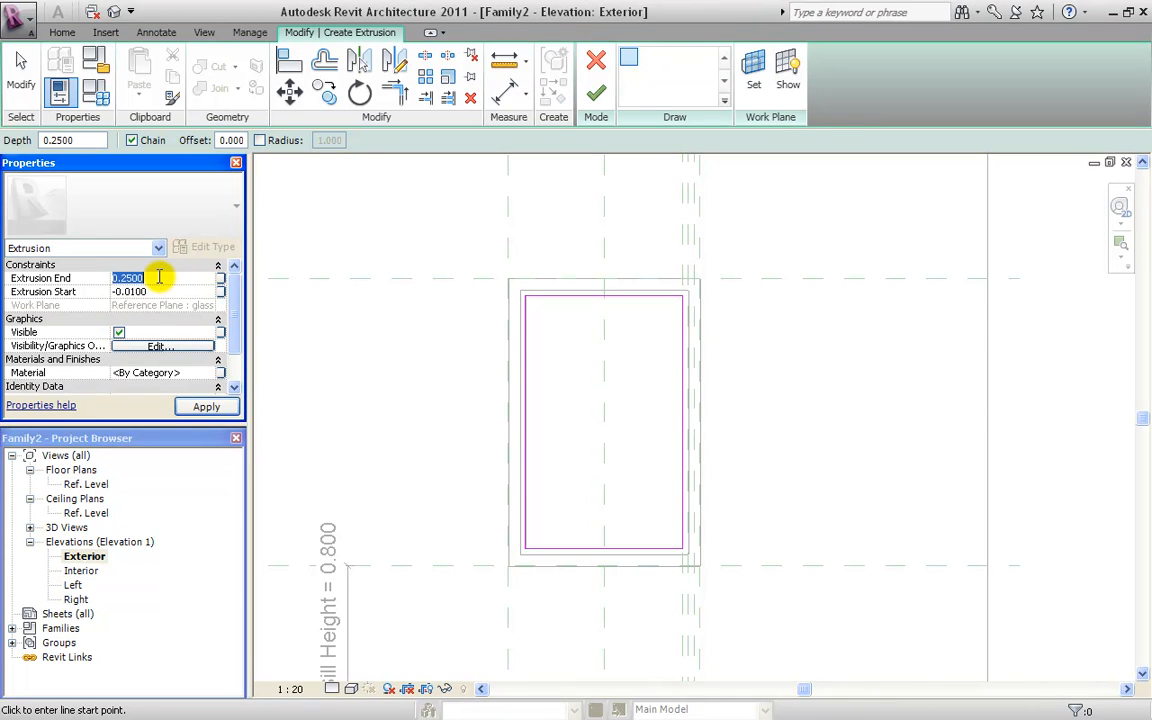
{"action": "left_click", "coordinate": [205, 408]}
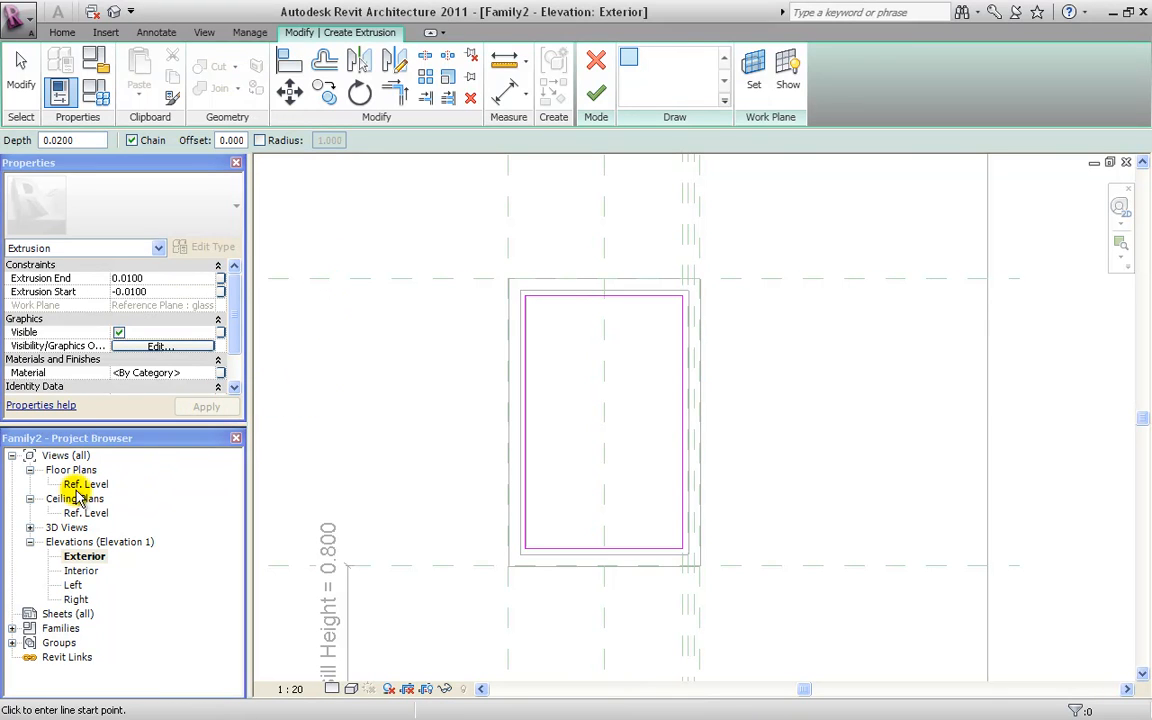
{"action": "left_click", "coordinate": [596, 93]}
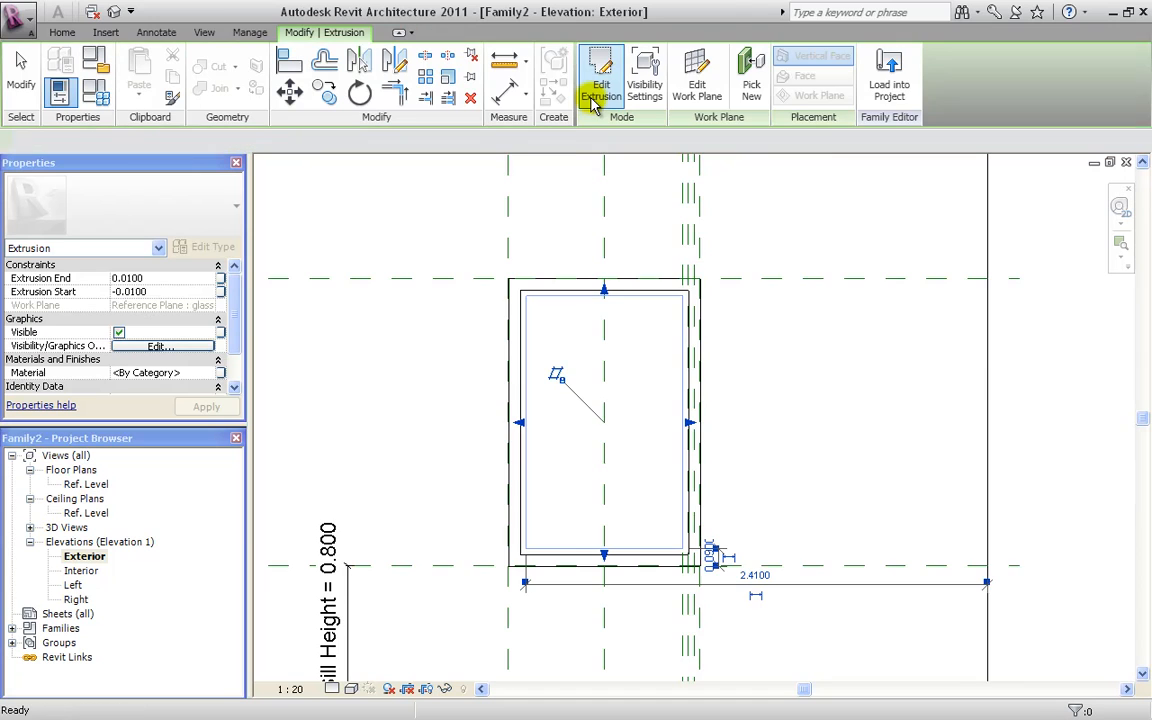
Examine the glass extrusion's position within the frame in the Ref. Level floor plan.
{"action": "double_click", "coordinate": [86, 484]}
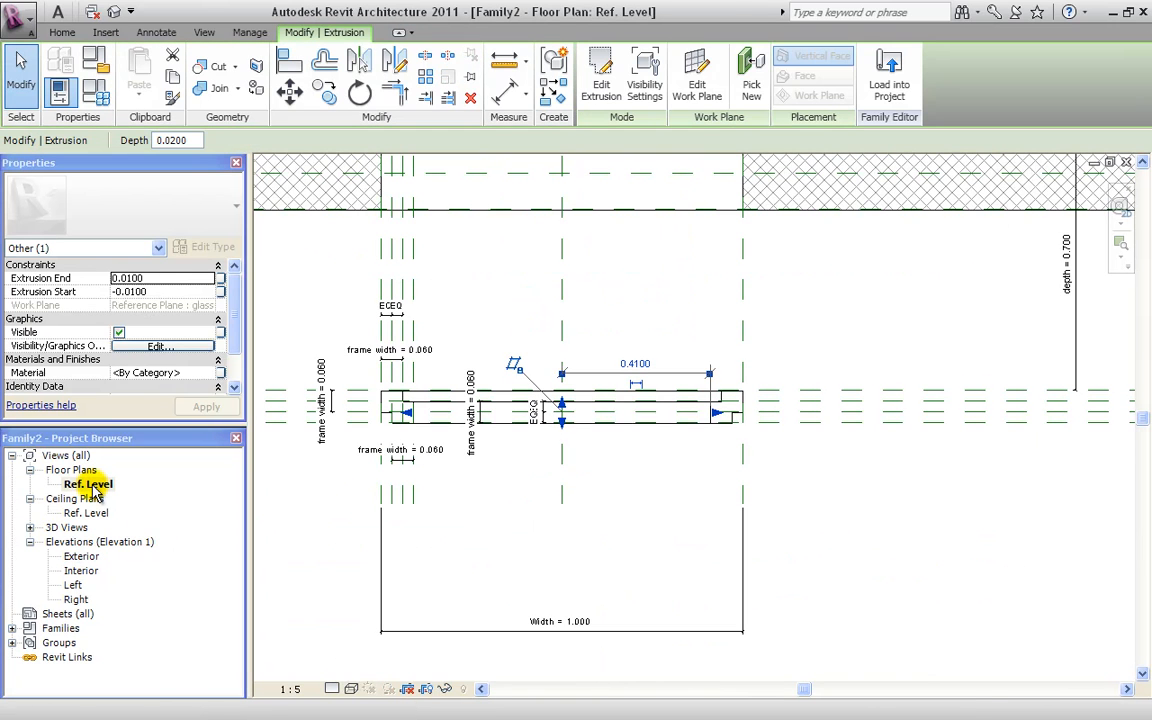
{"action": "left_click", "coordinate": [782, 457]}
{"action": "scroll", "coordinate": [380, 419], "scroll_direction": "up", "scroll_amount": 3}
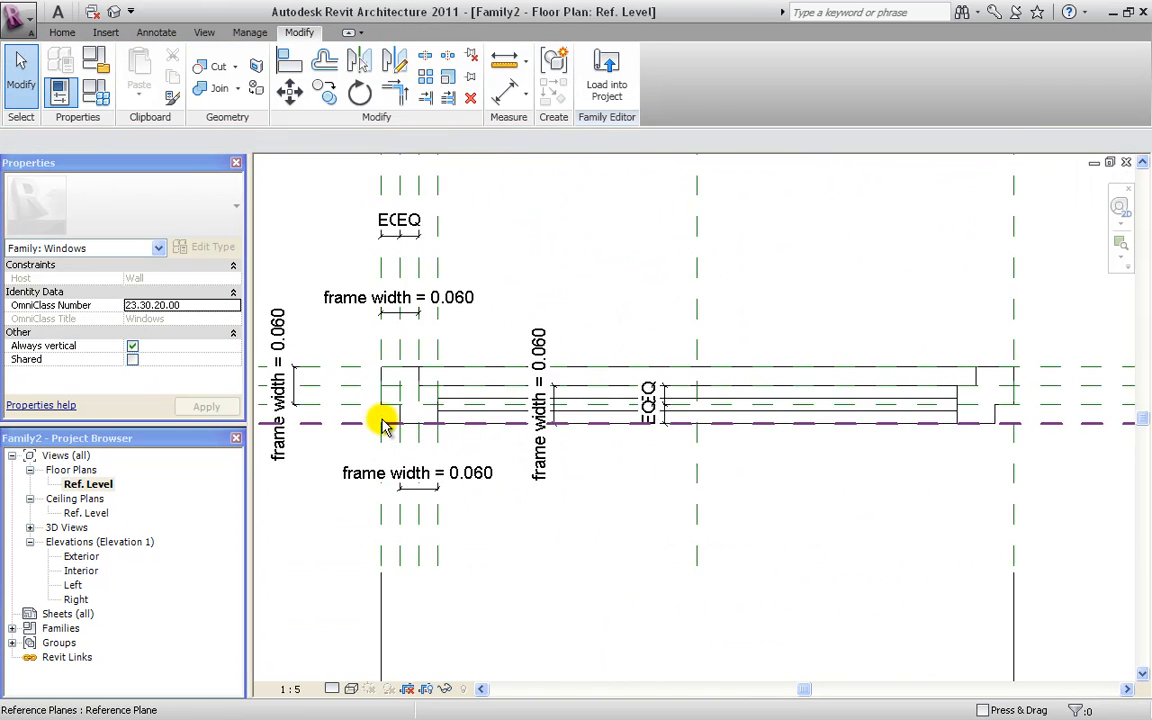
{"action": "left_click", "coordinate": [490, 402]}
{"action": "middle_click_drag", "start_coordinate": [578, 534], "coordinate": [512, 553]}
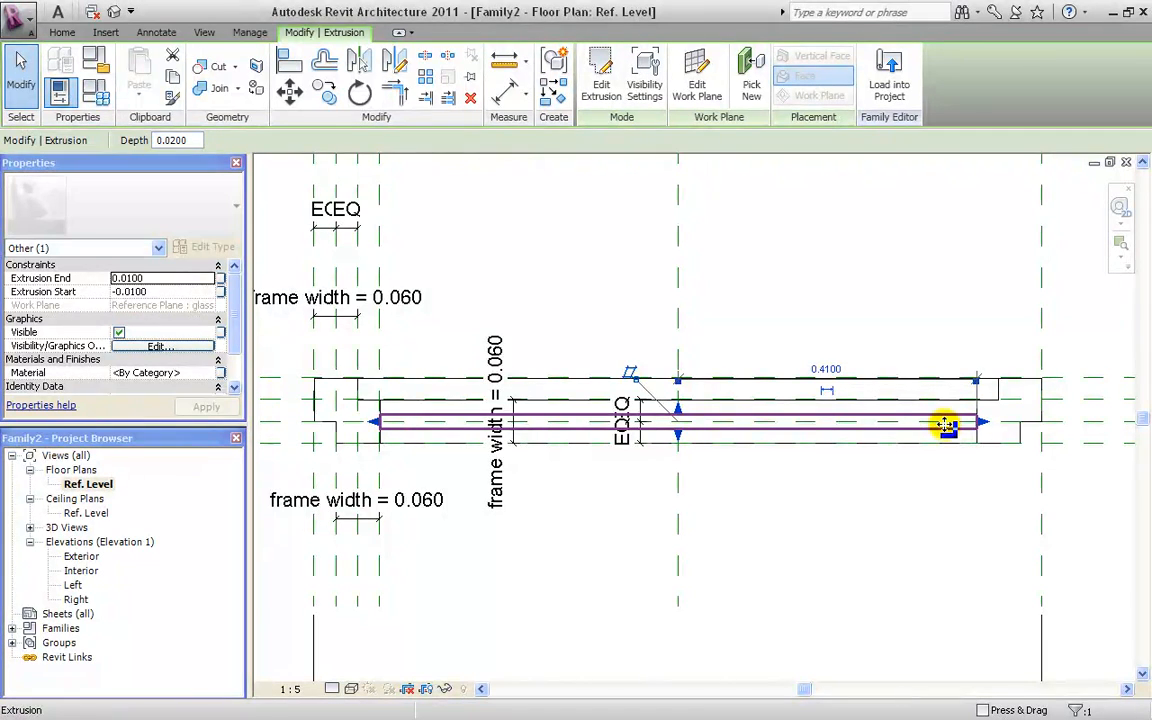
{"action": "scroll", "coordinate": [468, 470], "scroll_direction": "up", "scroll_amount": 2}
{"action": "scroll", "coordinate": [519, 476], "scroll_direction": "down", "scroll_amount": 3}
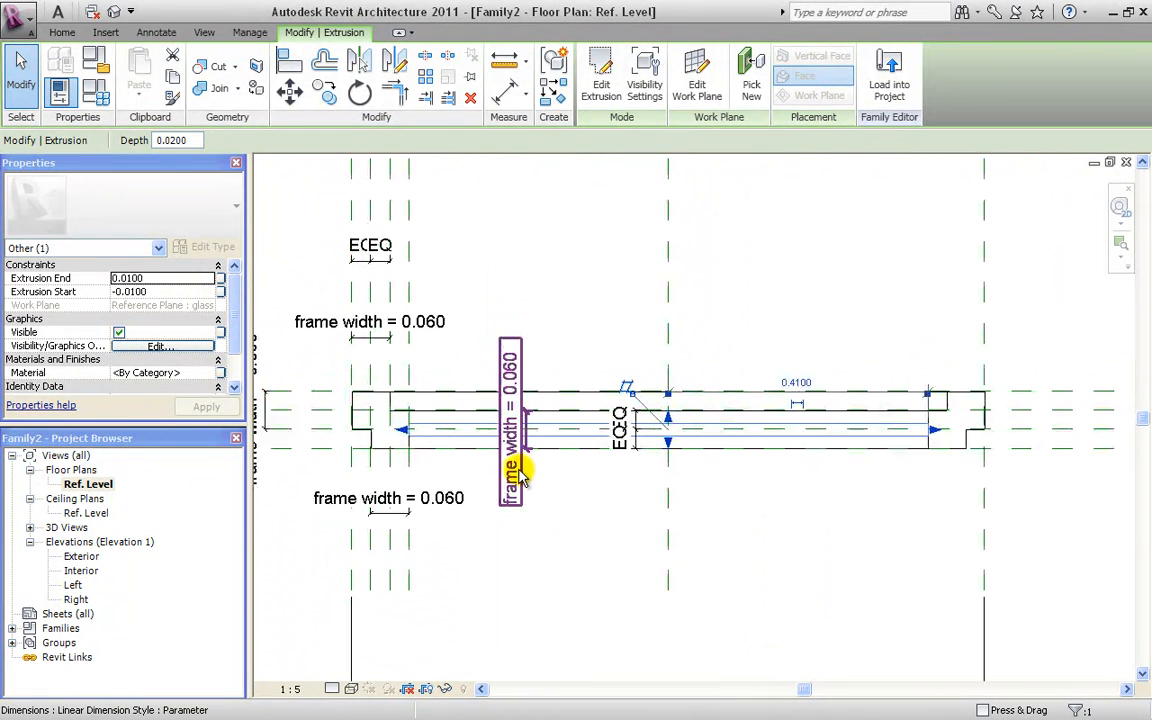
{"action": "middle_click_drag", "start_coordinate": [557, 490], "coordinate": [553, 460]}
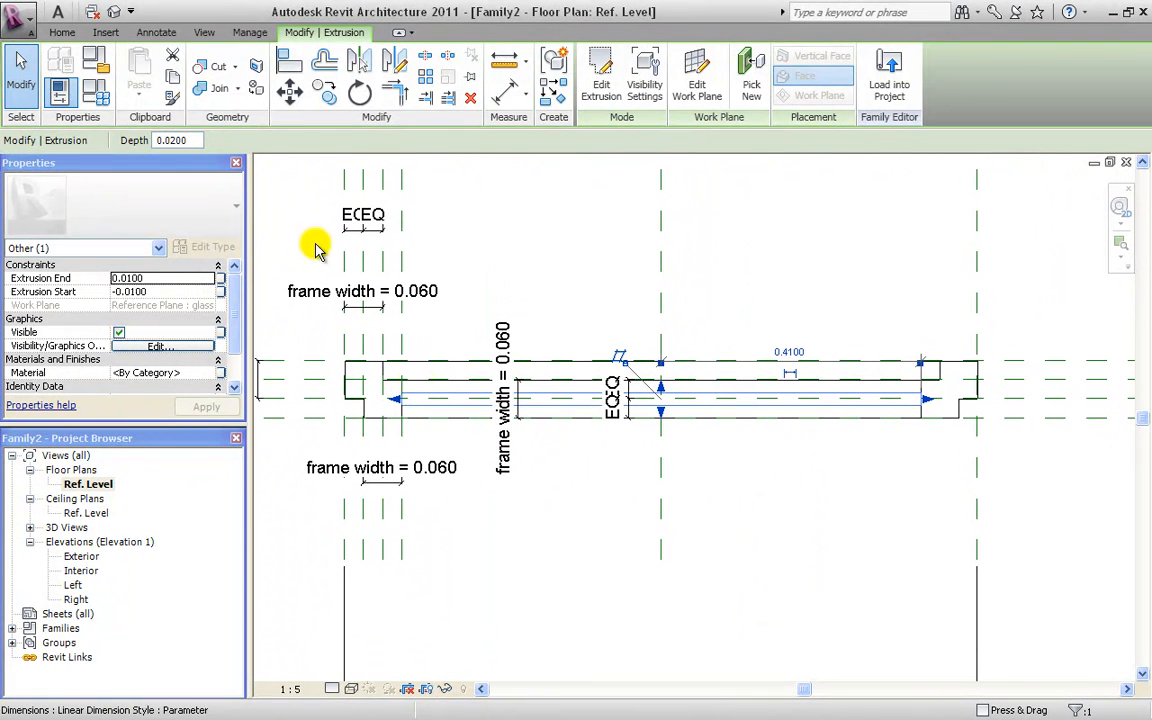
In the 3D view, open the frame sweep's material choice and duplicate the Default material as frame.
{"action": "left_click", "coordinate": [117, 14]}
{"action": "left_click", "coordinate": [671, 447]}
{"action": "middle_click_drag", "start_coordinate": [638, 468], "coordinate": [545, 400], "text": "shift"}
{"action": "left_click", "coordinate": [545, 360]}
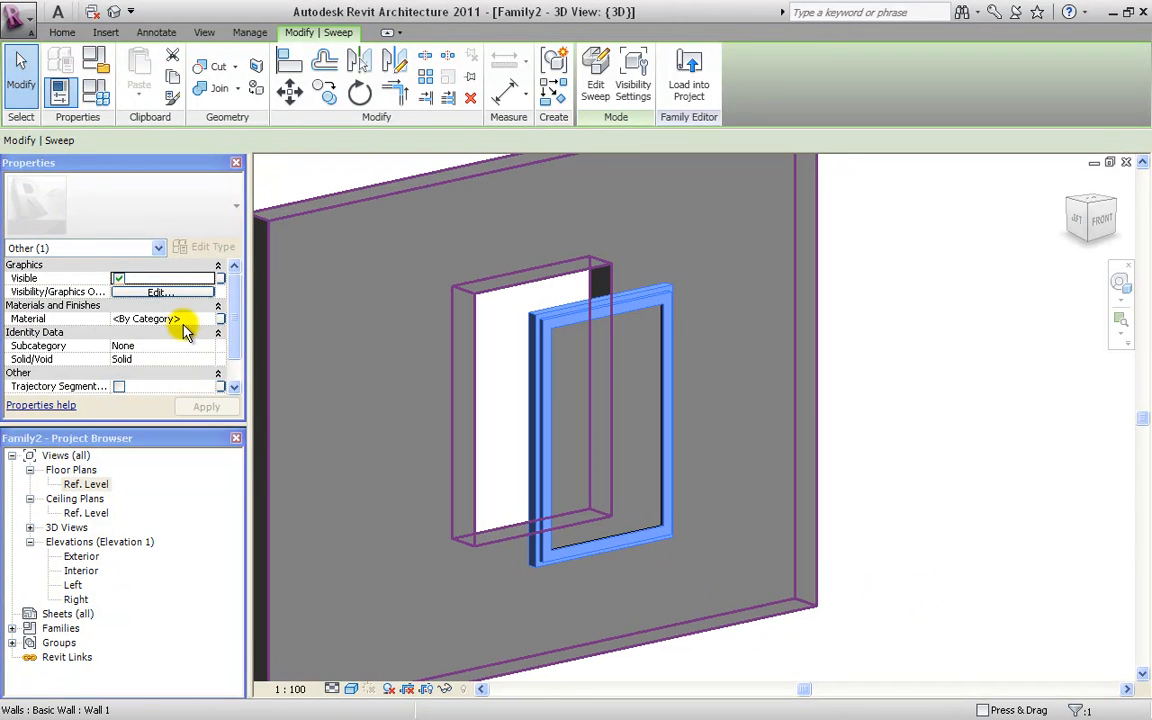
{"action": "left_click", "coordinate": [213, 318]}
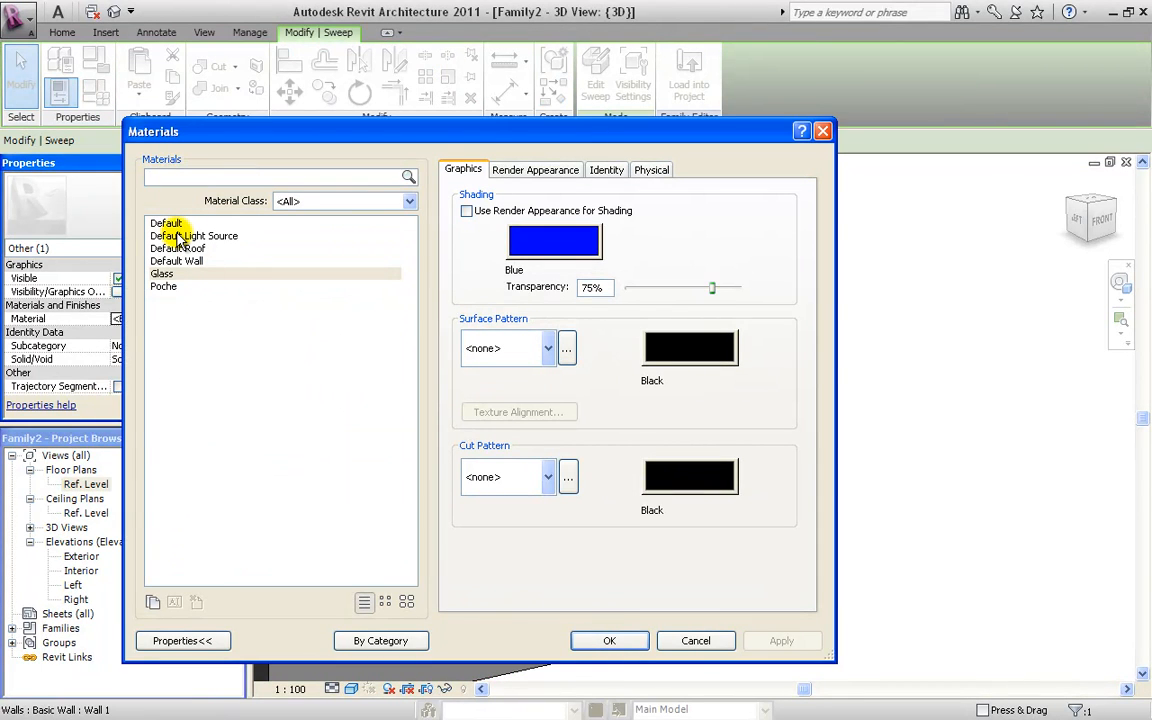
{"action": "left_click", "coordinate": [175, 226]}
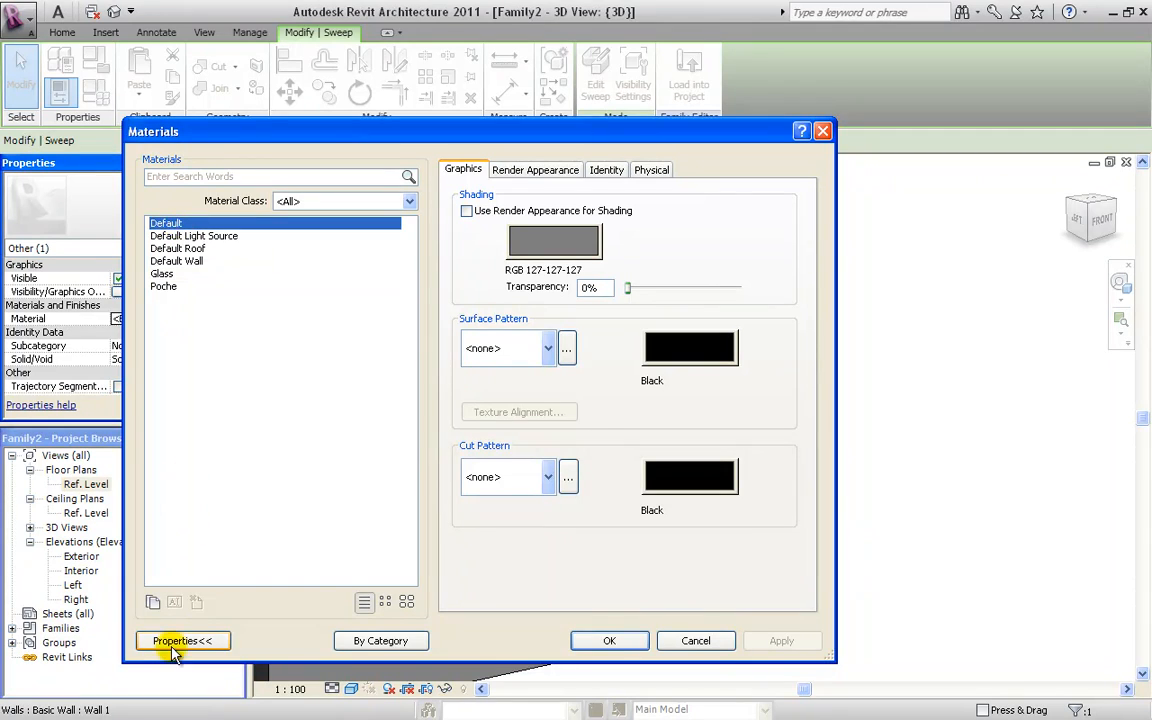
{"action": "left_click", "coordinate": [153, 603]}
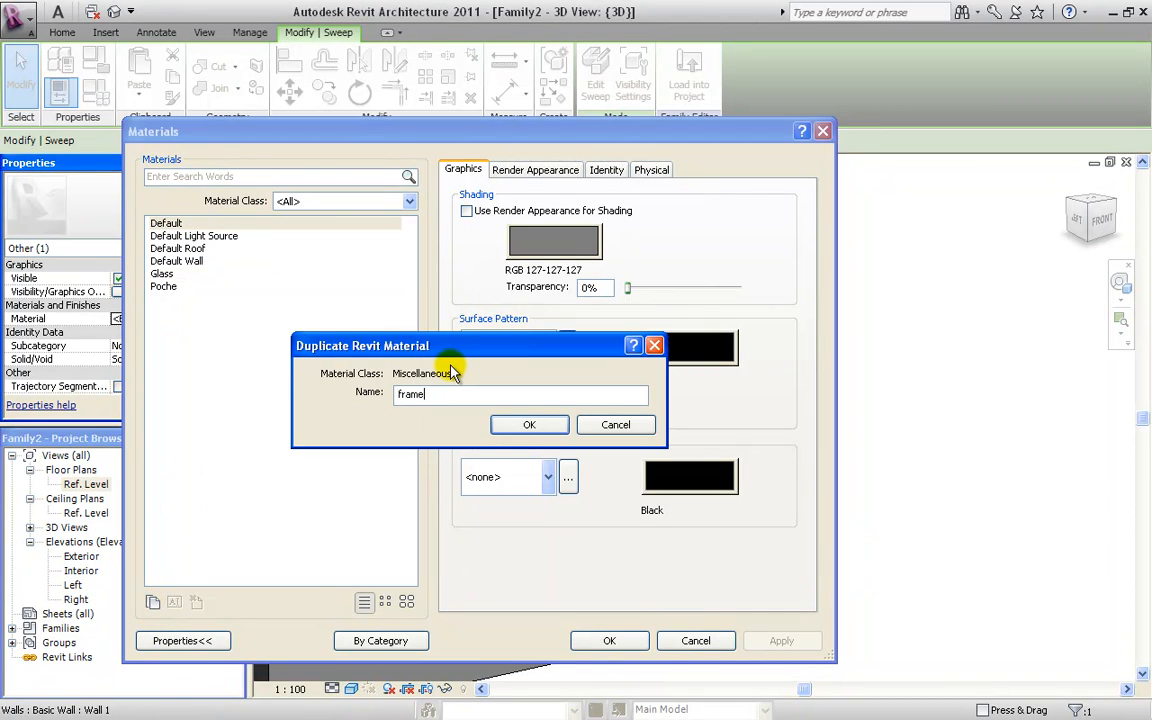
{"action": "left_click", "coordinate": [529, 424]}
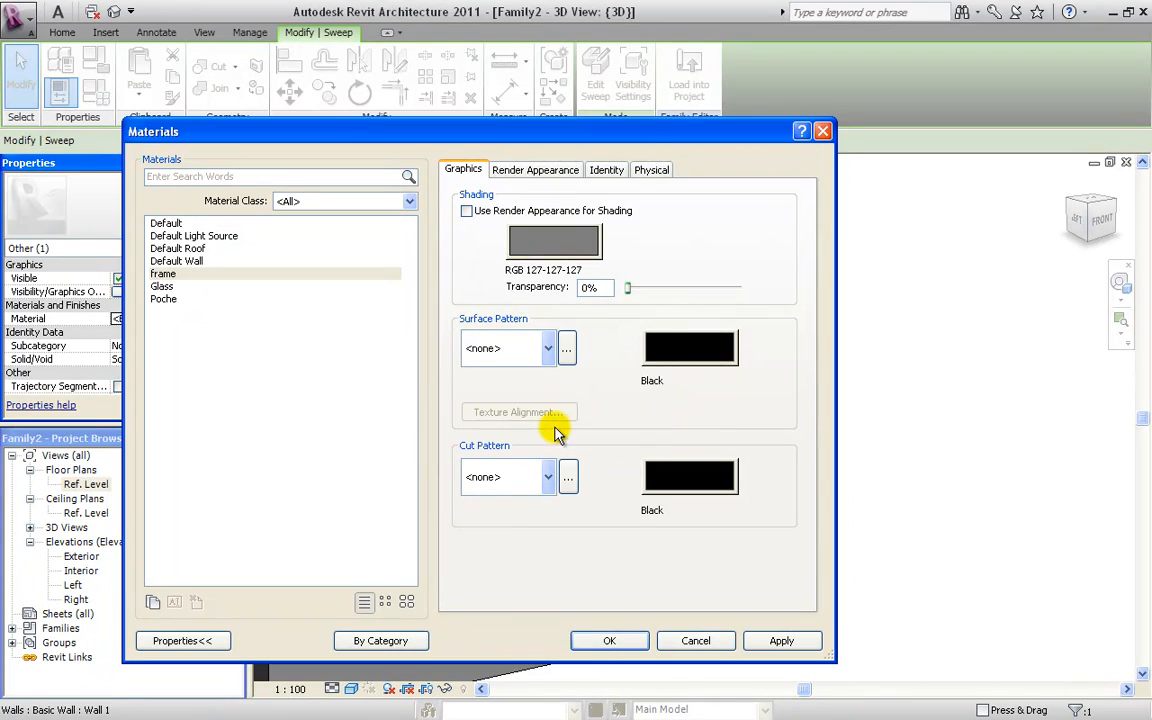
Set the frame material's shading colour to brown, RGB 128-064-000.
{"action": "left_click", "coordinate": [563, 170]}
{"action": "left_click", "coordinate": [606, 170]}
{"action": "left_click", "coordinate": [535, 170]}
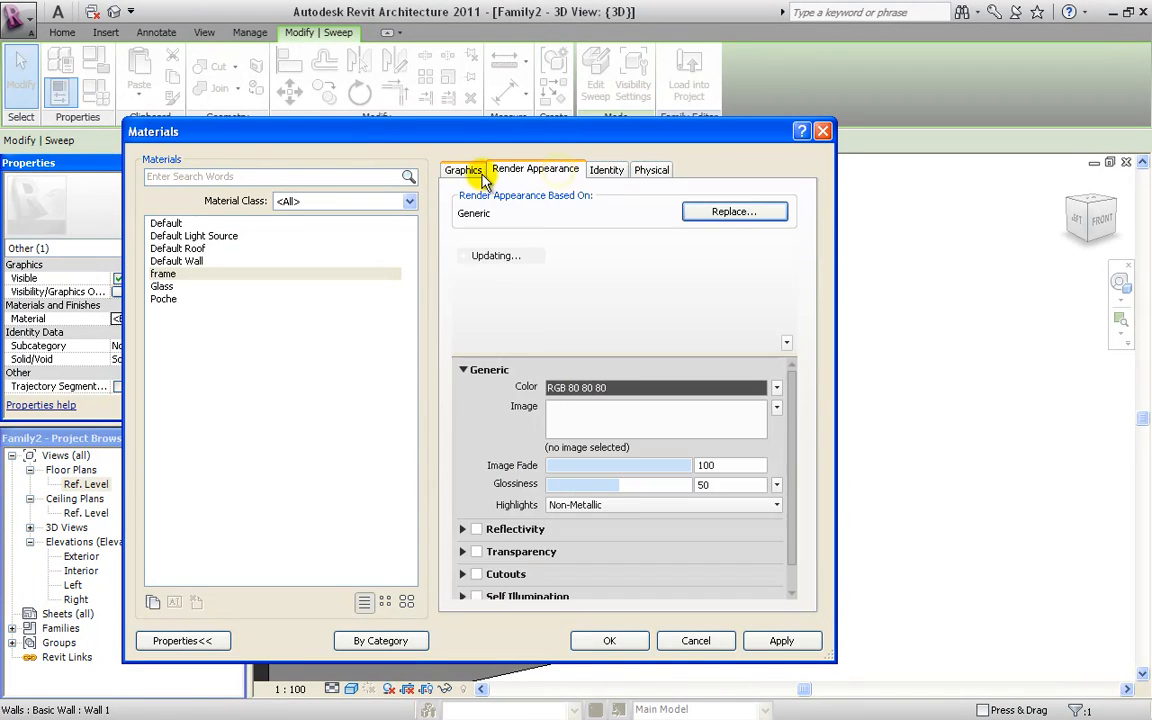
{"action": "left_click", "coordinate": [463, 170]}
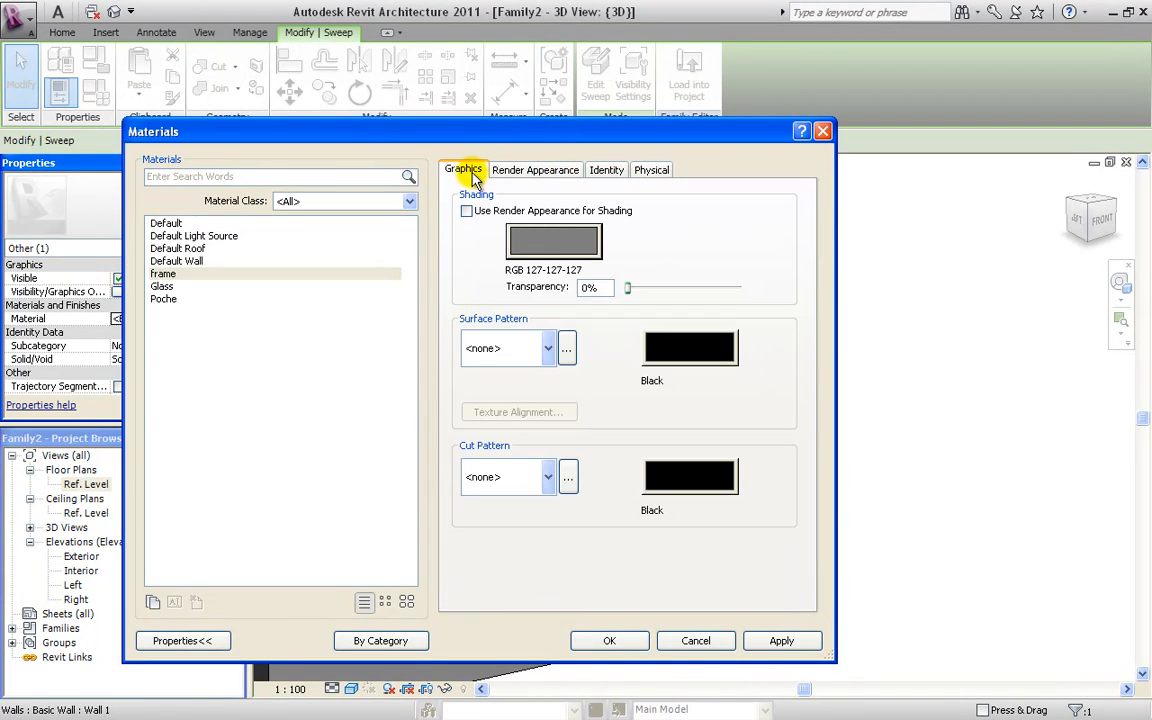
{"action": "left_click", "coordinate": [555, 242]}
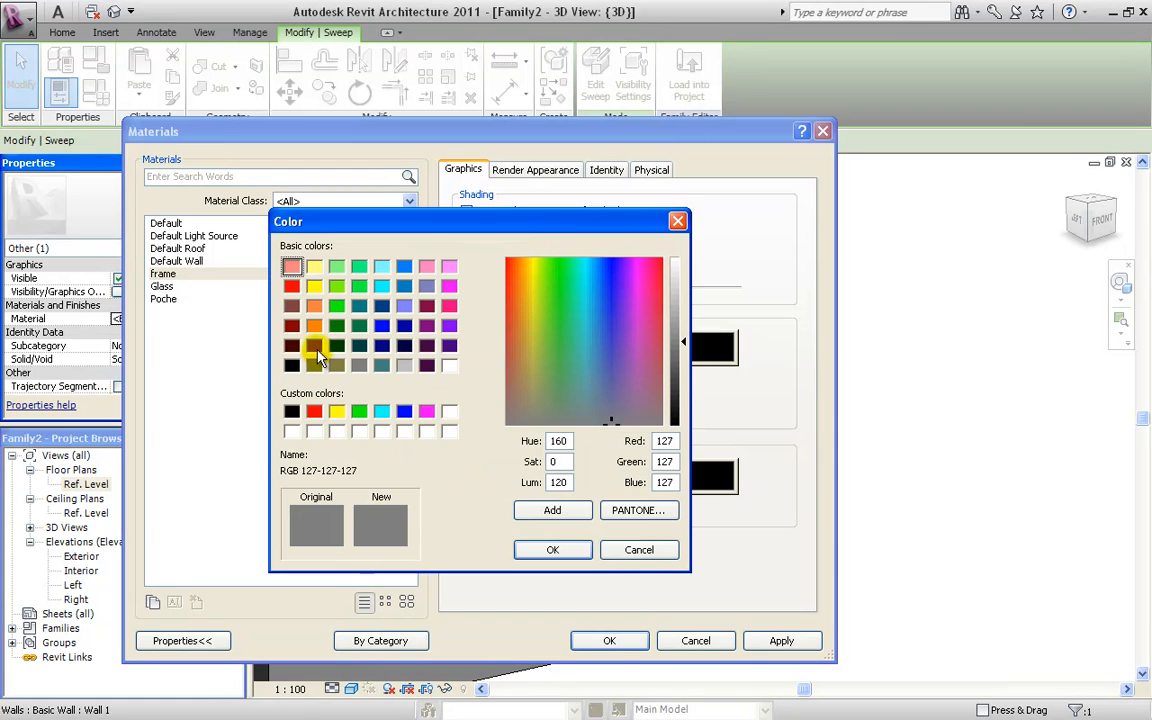
{"action": "left_click", "coordinate": [314, 346]}
{"action": "left_click", "coordinate": [584, 553]}
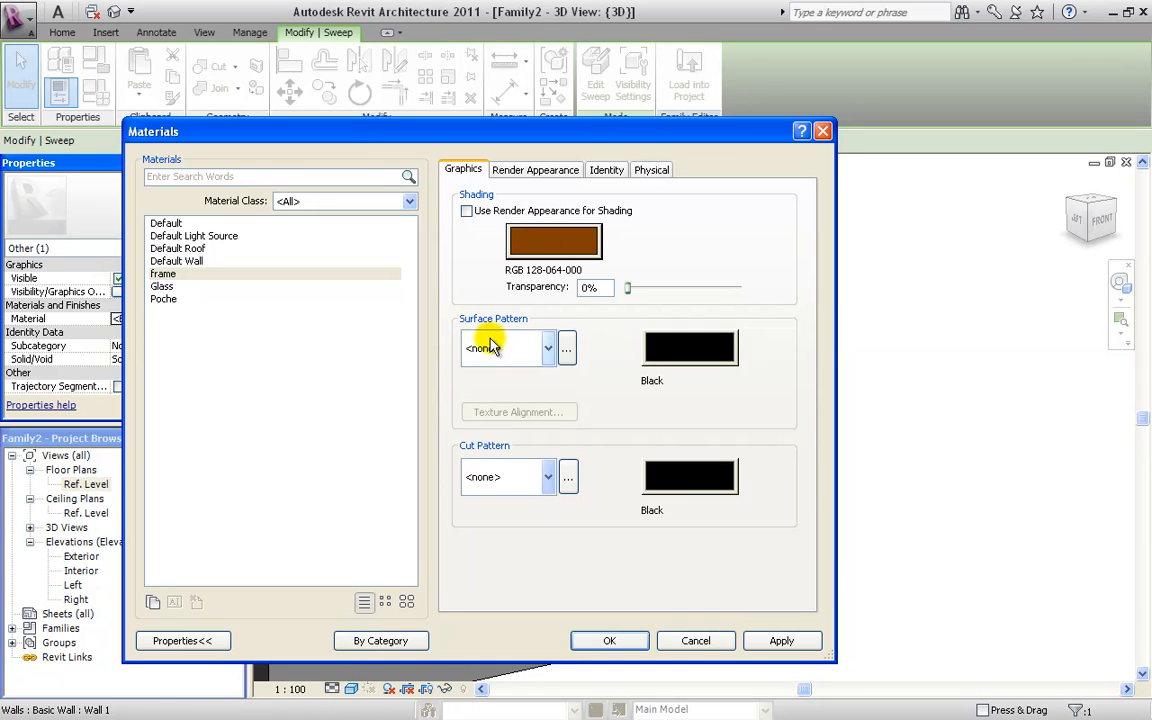
Assign the frame material to the frame sweep and the Glass material to the glass extrusion.
{"action": "left_click", "coordinate": [605, 642]}
{"action": "key", "text": "Escape"}
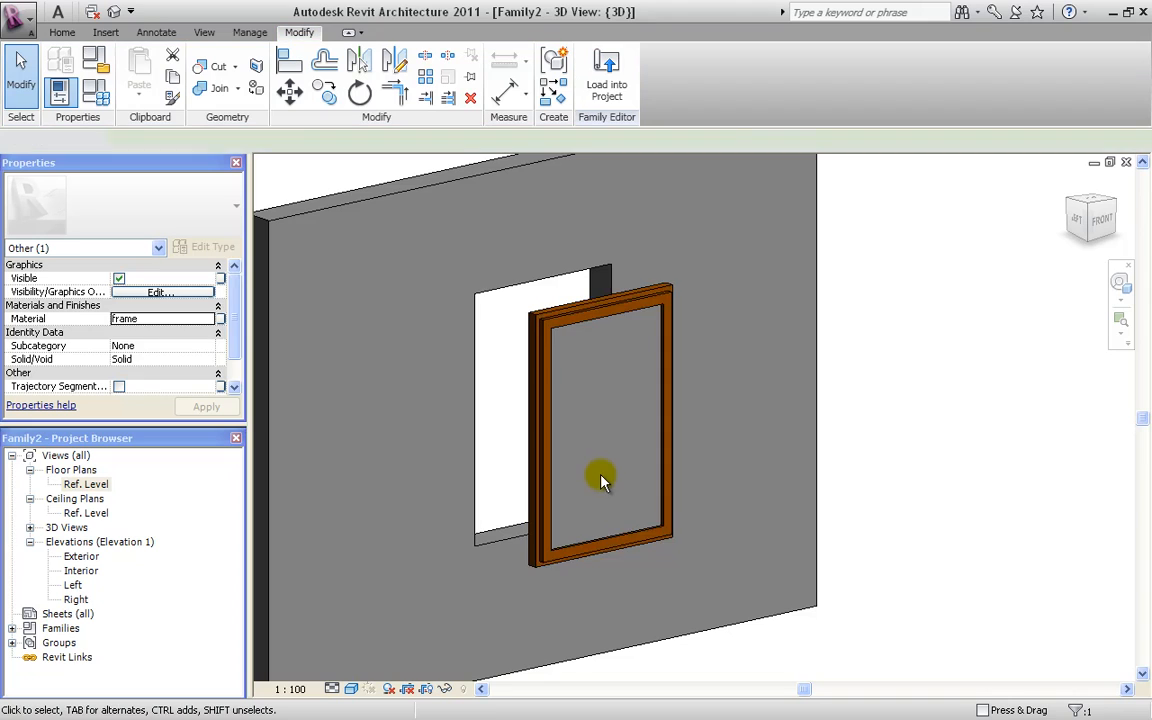
{"action": "left_click", "coordinate": [599, 327]}
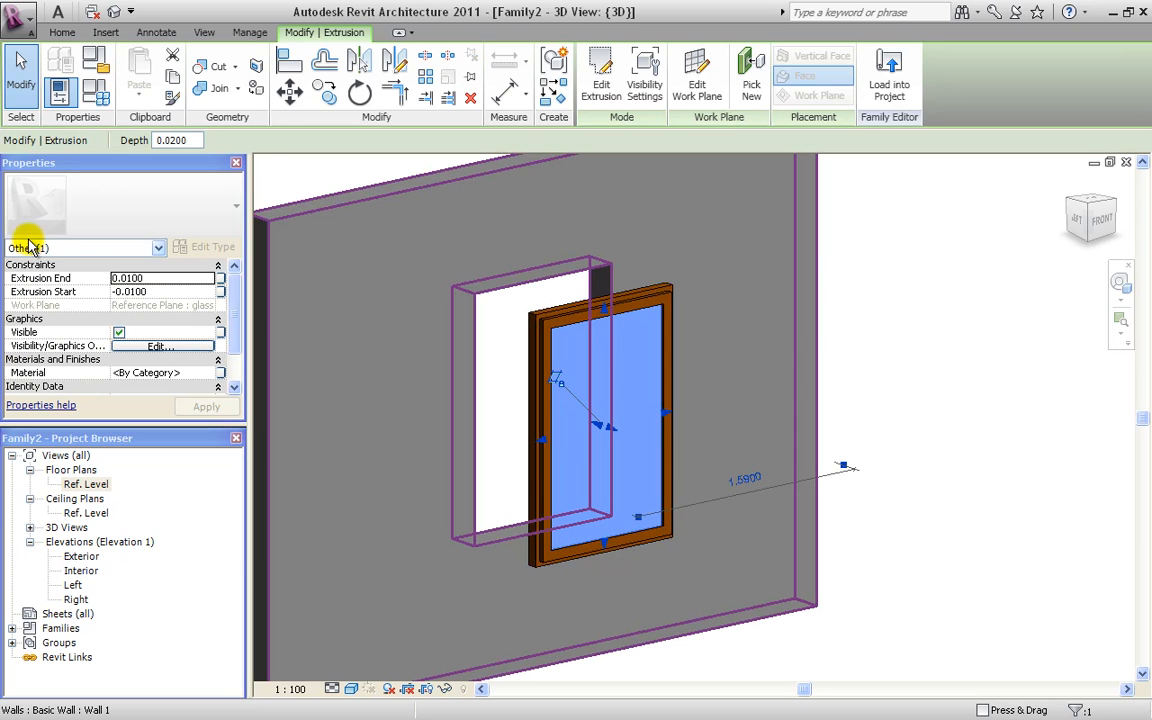
{"action": "left_click", "coordinate": [213, 374]}
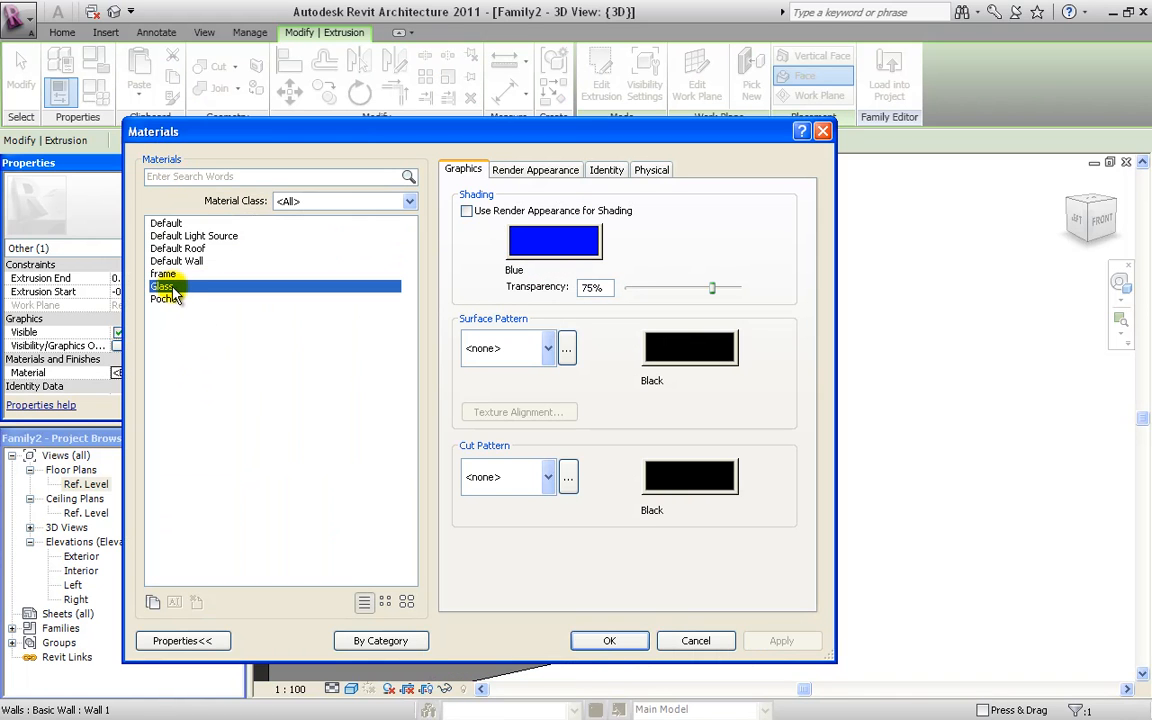
{"action": "left_click", "coordinate": [617, 641]}
{"action": "left_click", "coordinate": [931, 453]}
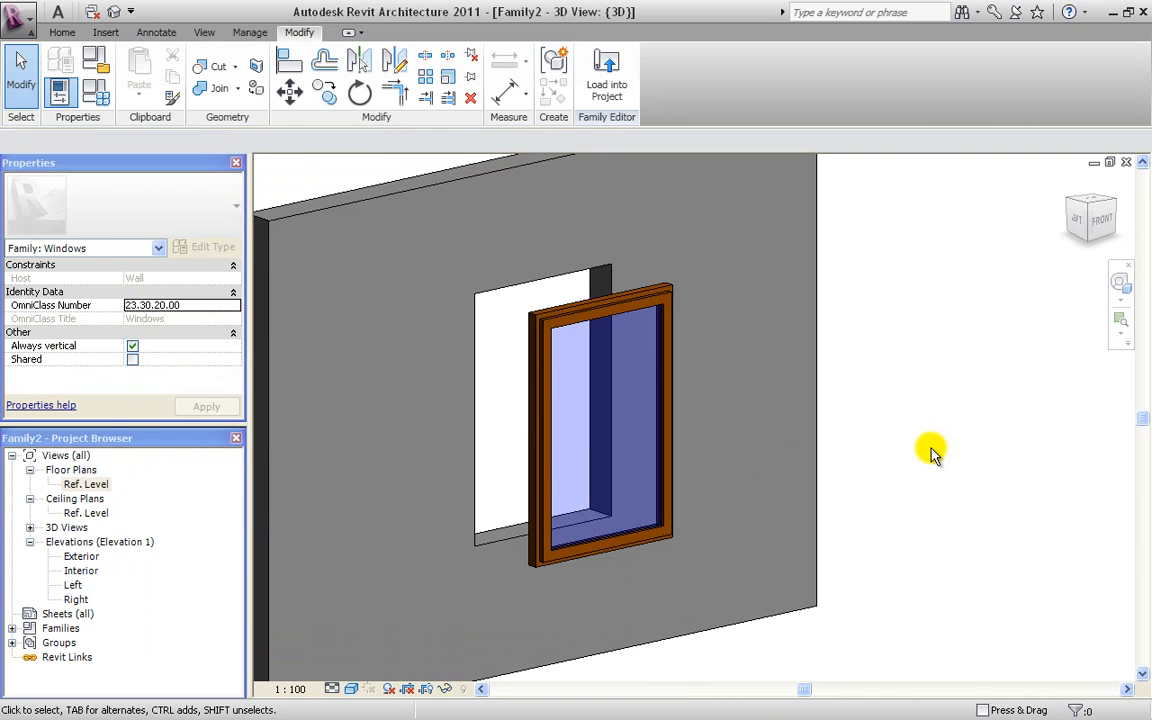
Set the family's depth parameter to 0.06 so the frame sits inside the wall opening.
{"action": "middle_click_drag", "start_coordinate": [940, 460], "coordinate": [670, 505], "text": "shift"}
{"action": "left_click", "coordinate": [96, 90]}
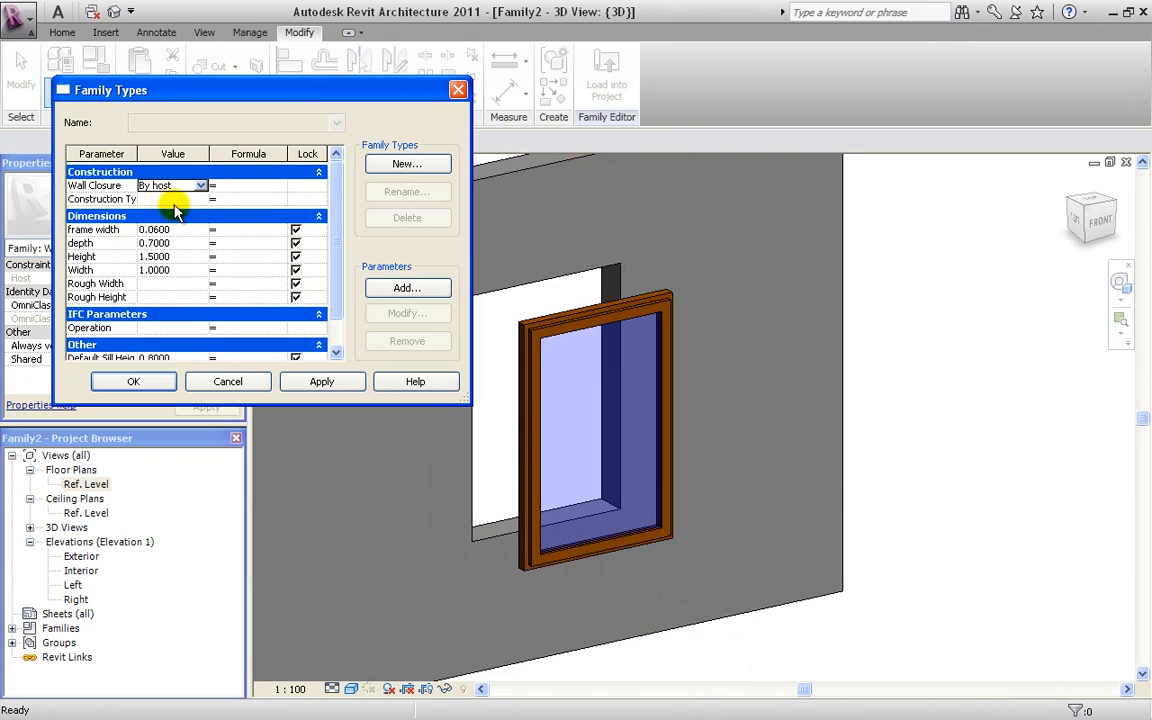
{"action": "left_click", "coordinate": [180, 245]}
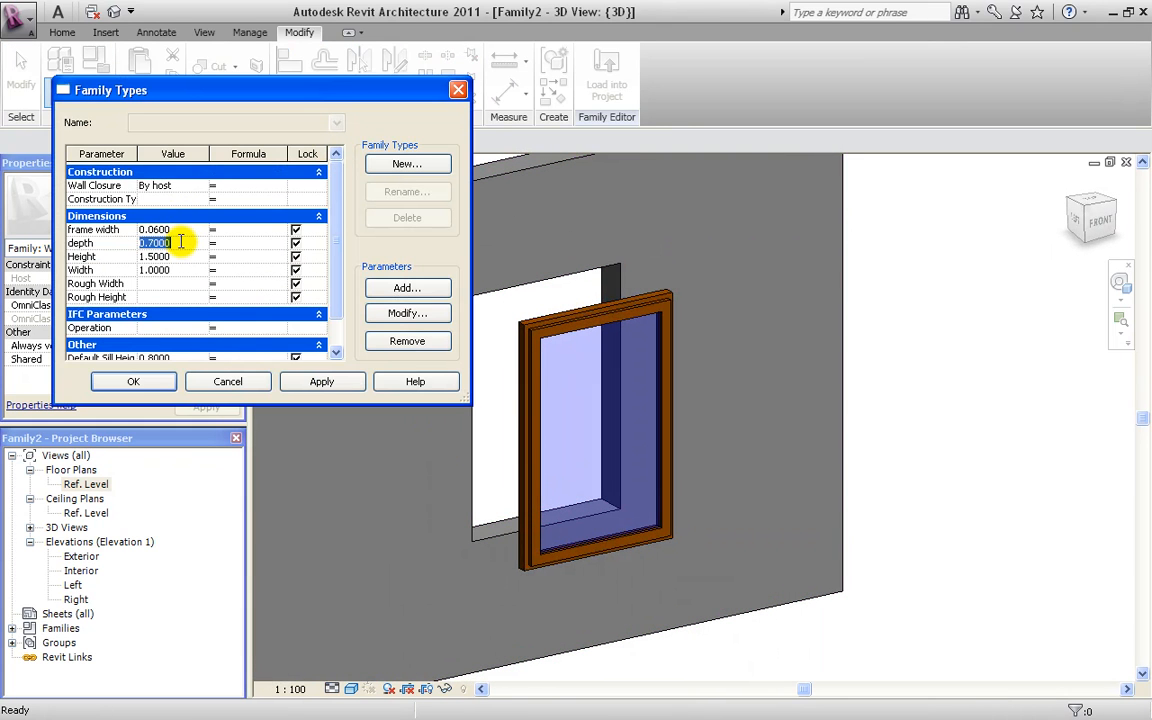
{"action": "left_click", "coordinate": [321, 381]}
{"action": "left_click", "coordinate": [165, 386]}
{"action": "middle_click_drag", "start_coordinate": [569, 489], "coordinate": [630, 455], "text": "shift"}
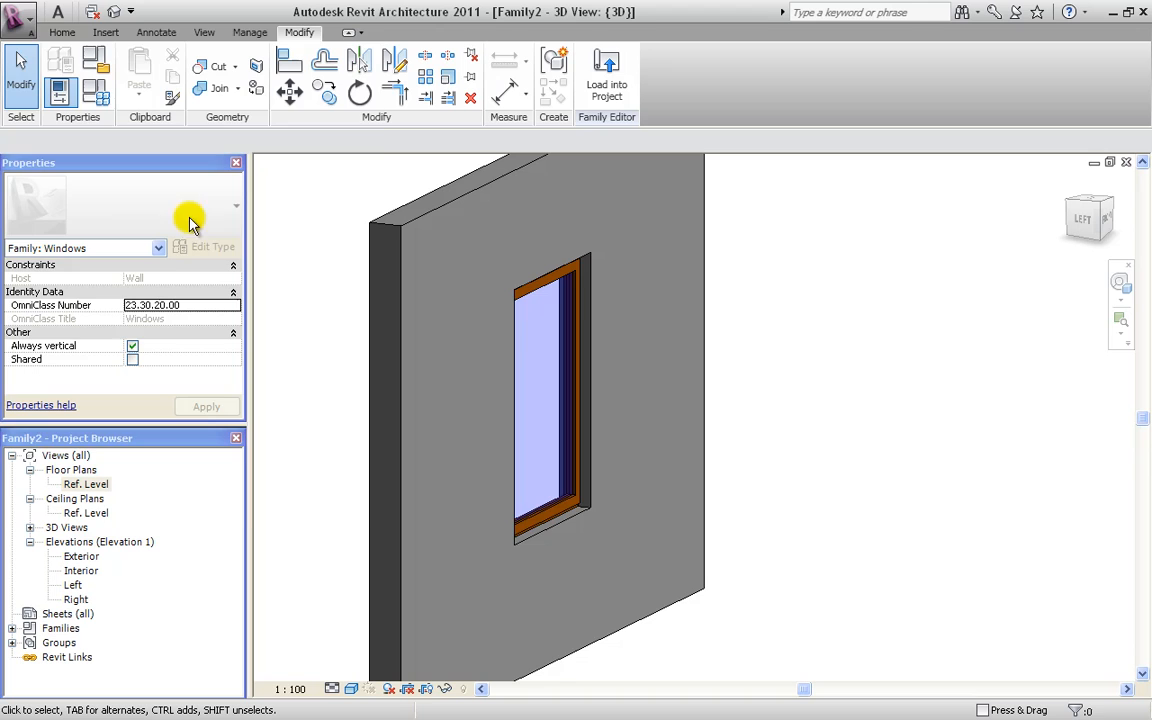
Save the family as M_Basic Window 2.rfa in the Windows folder of the Metric Library.
{"action": "left_click", "coordinate": [18, 16]}
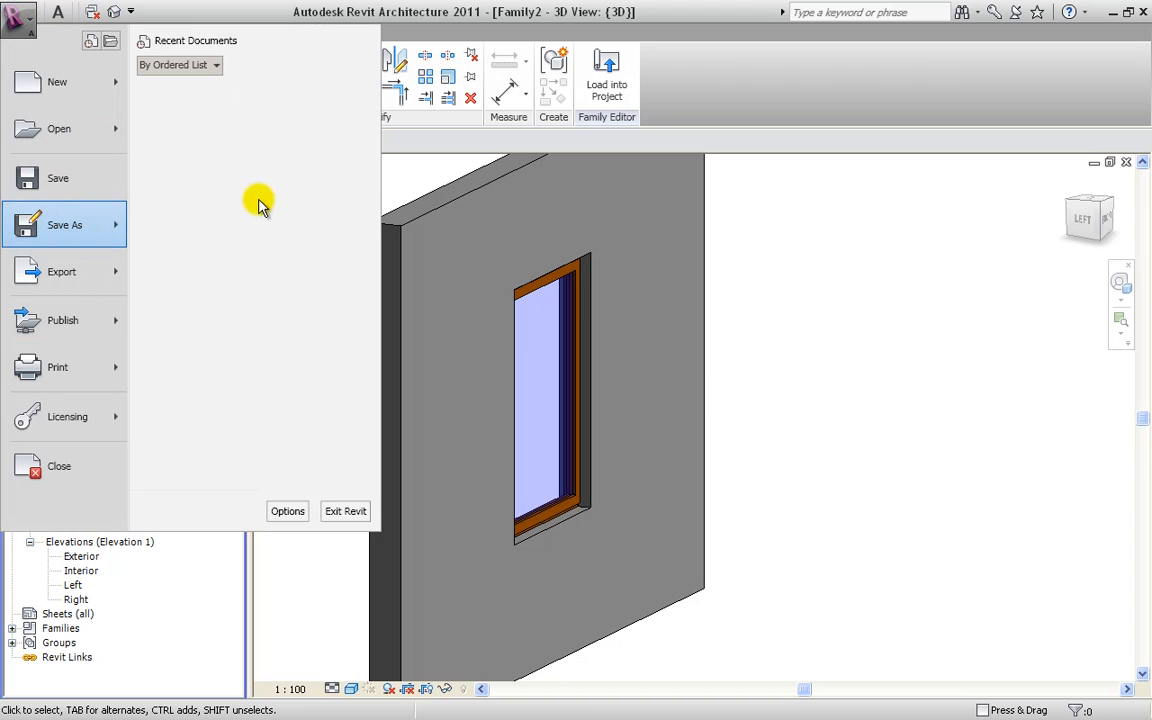
{"action": "left_click", "coordinate": [263, 170]}
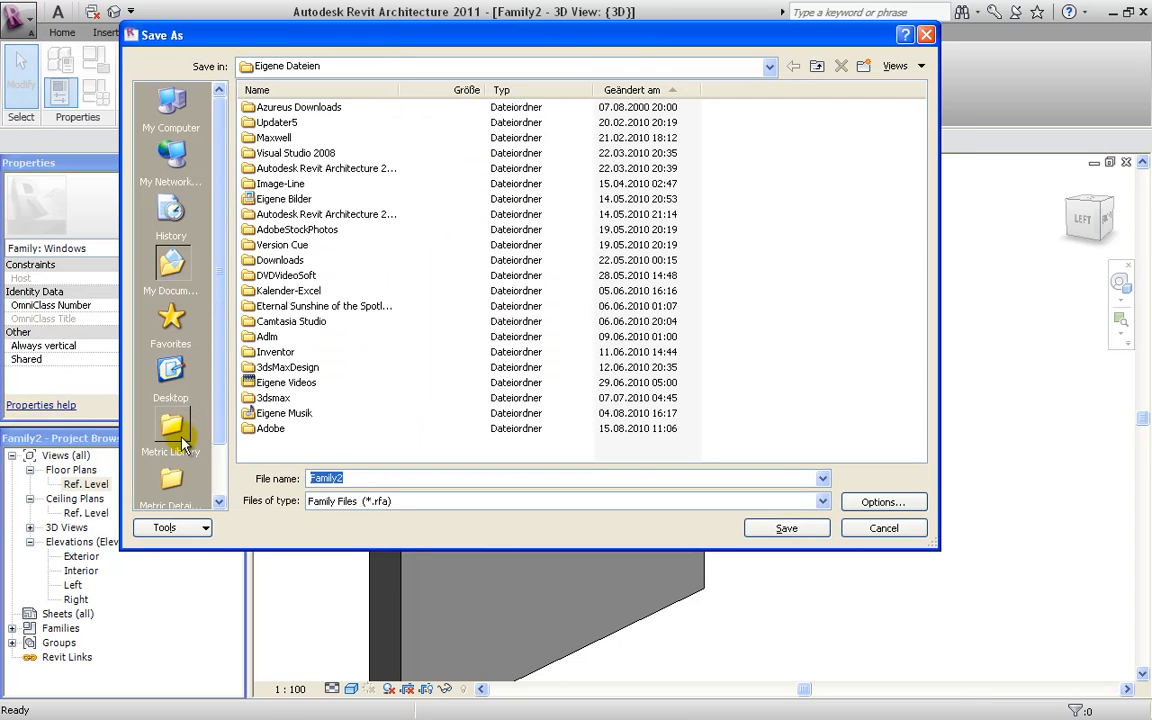
{"action": "left_click", "coordinate": [172, 432]}
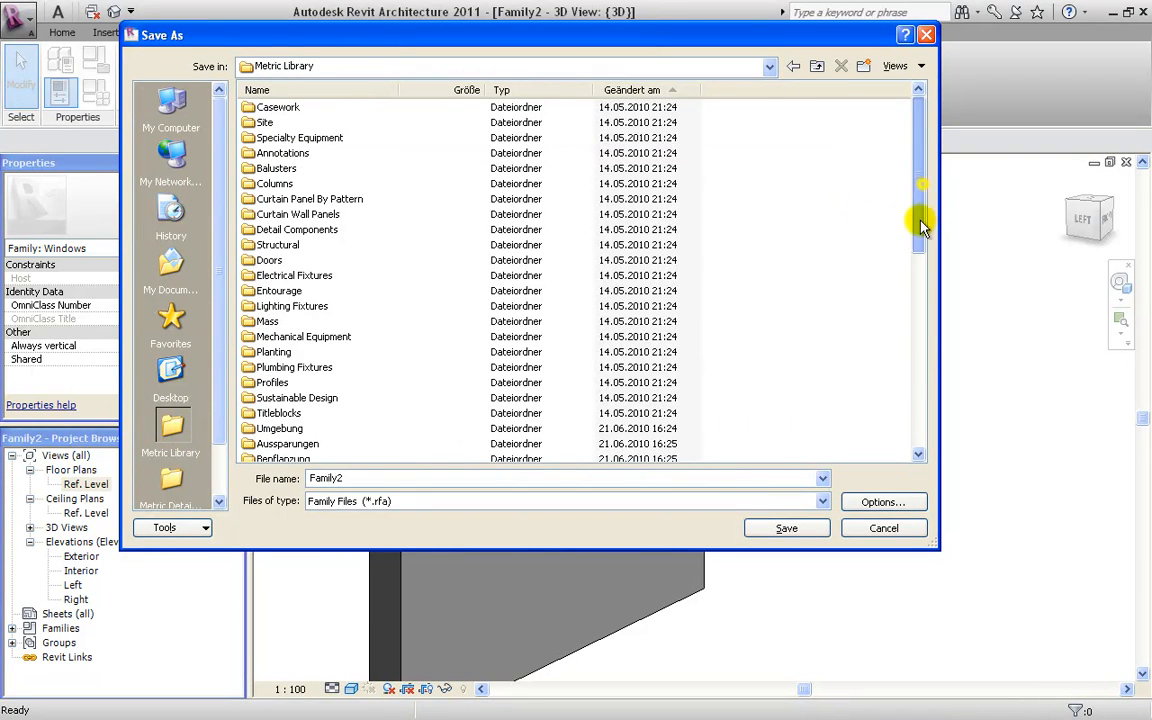
{"action": "left_click_drag", "start_coordinate": [920, 188], "coordinate": [918, 390]}
{"action": "double_click", "coordinate": [277, 444]}
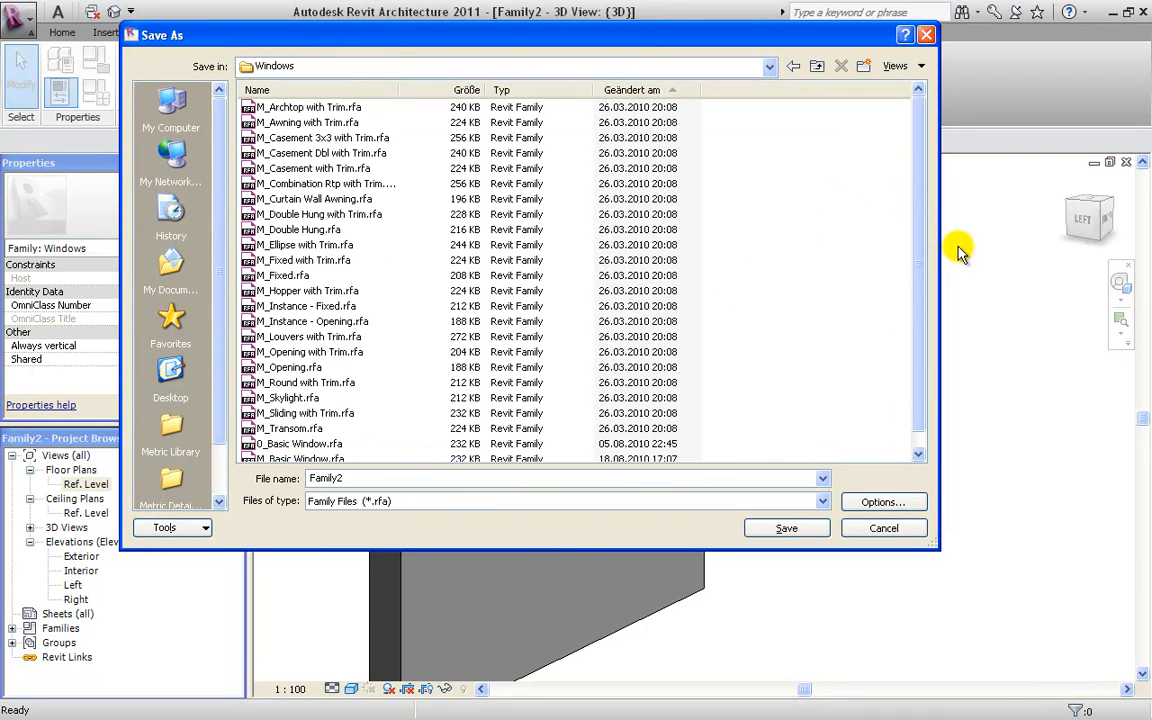
{"action": "left_click", "coordinate": [306, 446]}
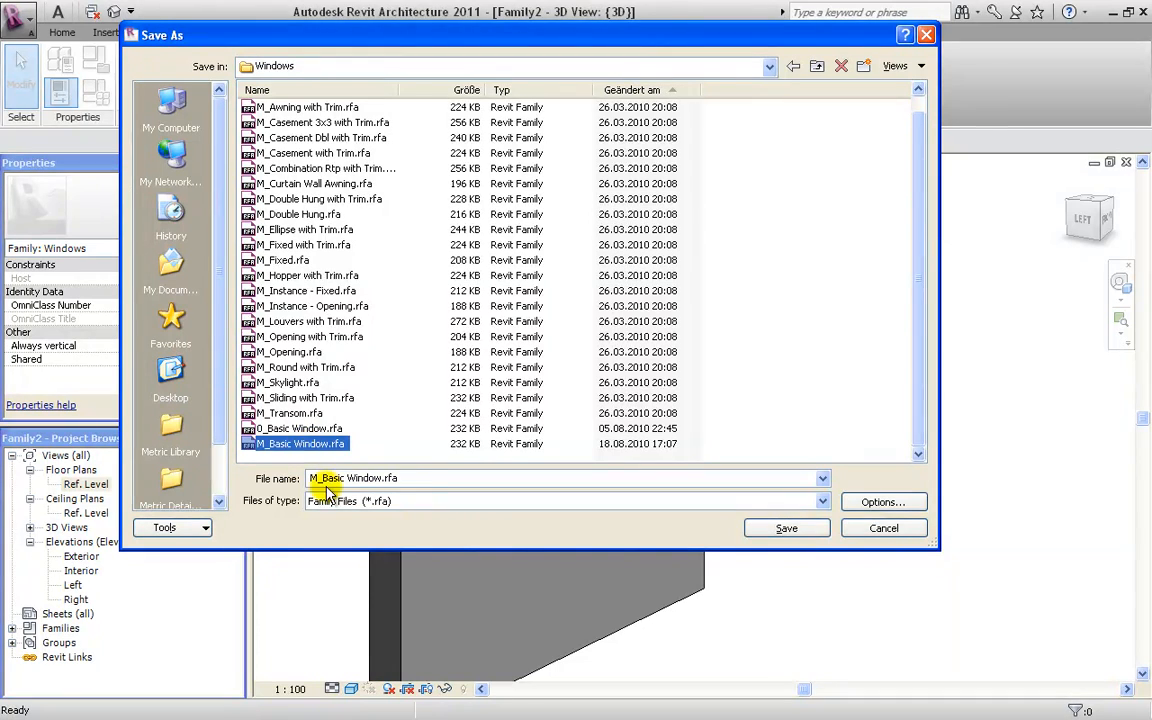
{"action": "left_click", "coordinate": [431, 477]}
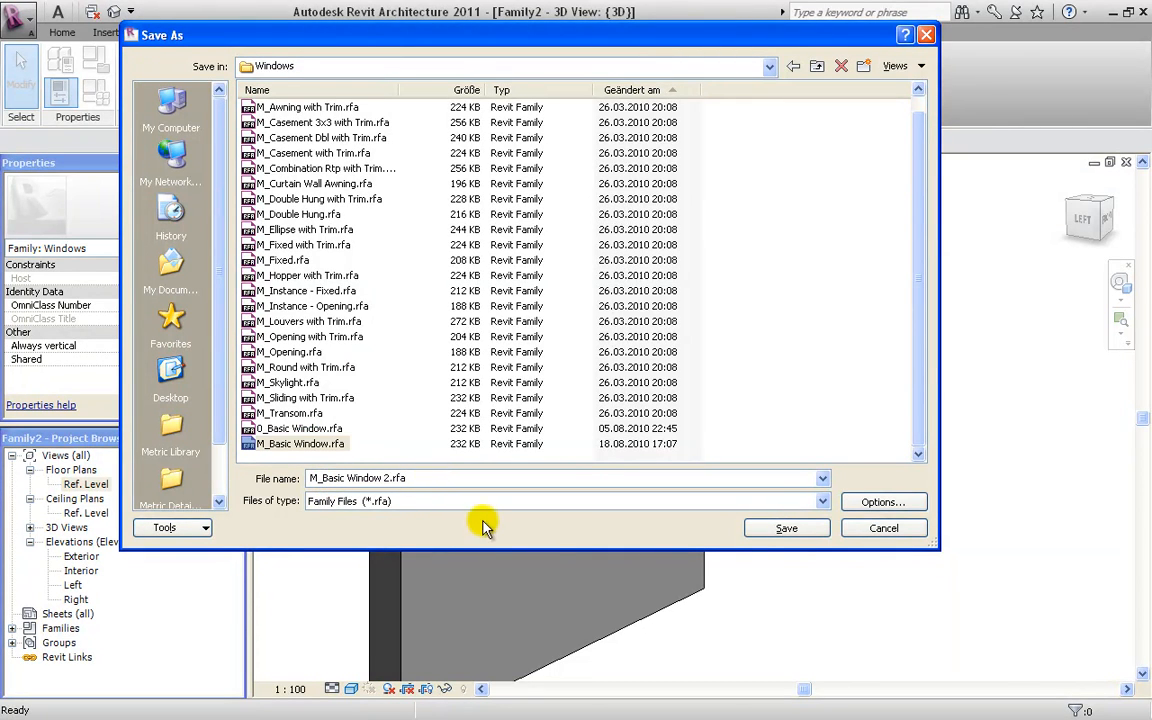
{"action": "left_click", "coordinate": [767, 527]}
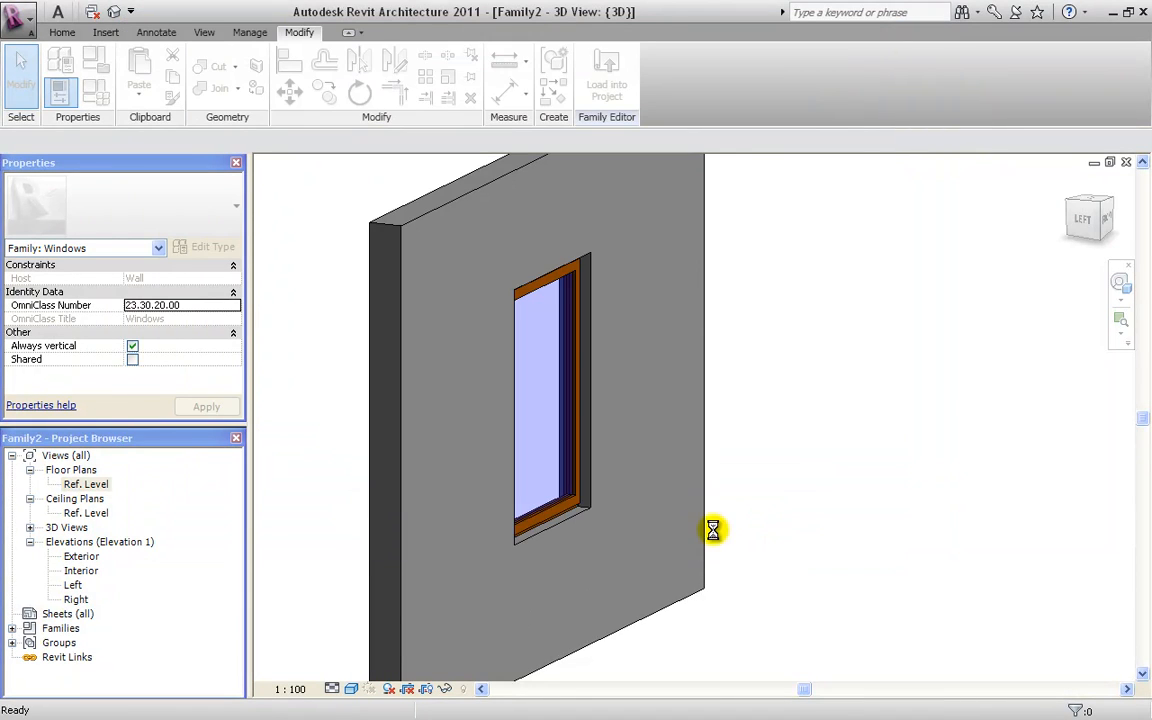
Create a family type named 1x1 and set its height to 1.
{"action": "middle_click_drag", "start_coordinate": [588, 500], "coordinate": [445, 482], "text": "shift"}
{"action": "scroll", "coordinate": [812, 484], "scroll_direction": "down", "scroll_amount": 3}
{"action": "middle_click_drag", "start_coordinate": [686, 514], "coordinate": [648, 530], "text": "shift"}
{"action": "scroll", "coordinate": [597, 414], "scroll_direction": "up", "scroll_amount": 3}
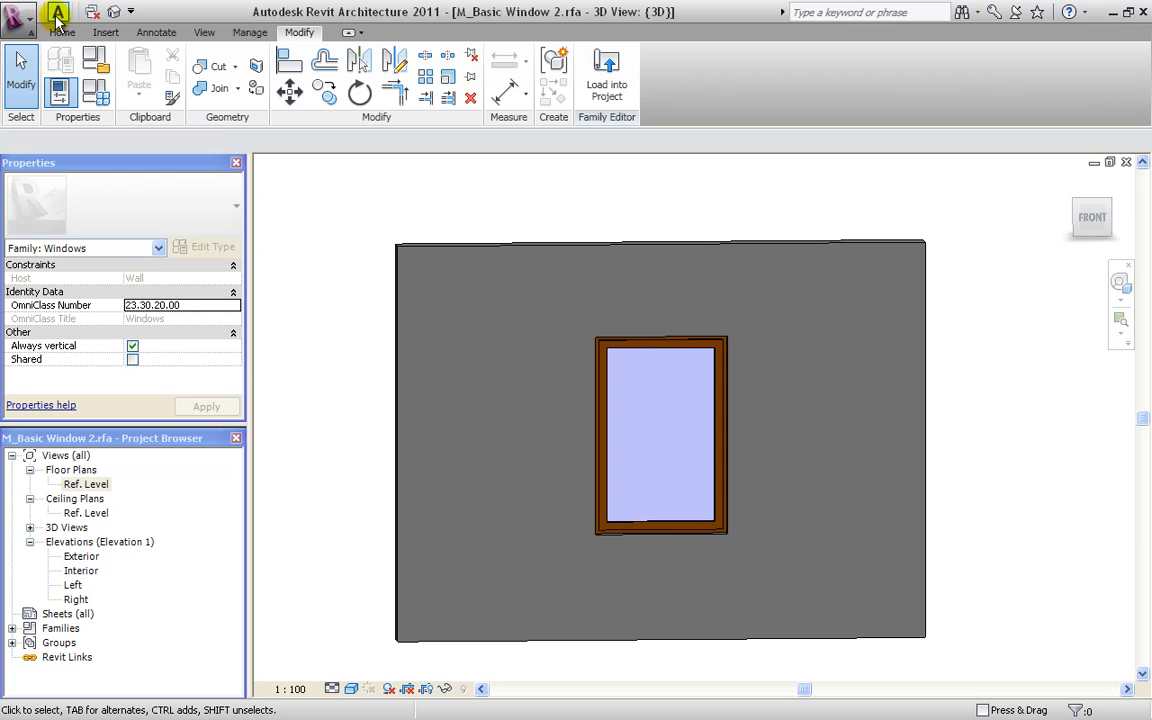
{"action": "left_click", "coordinate": [100, 95]}
{"action": "left_click", "coordinate": [428, 166]}
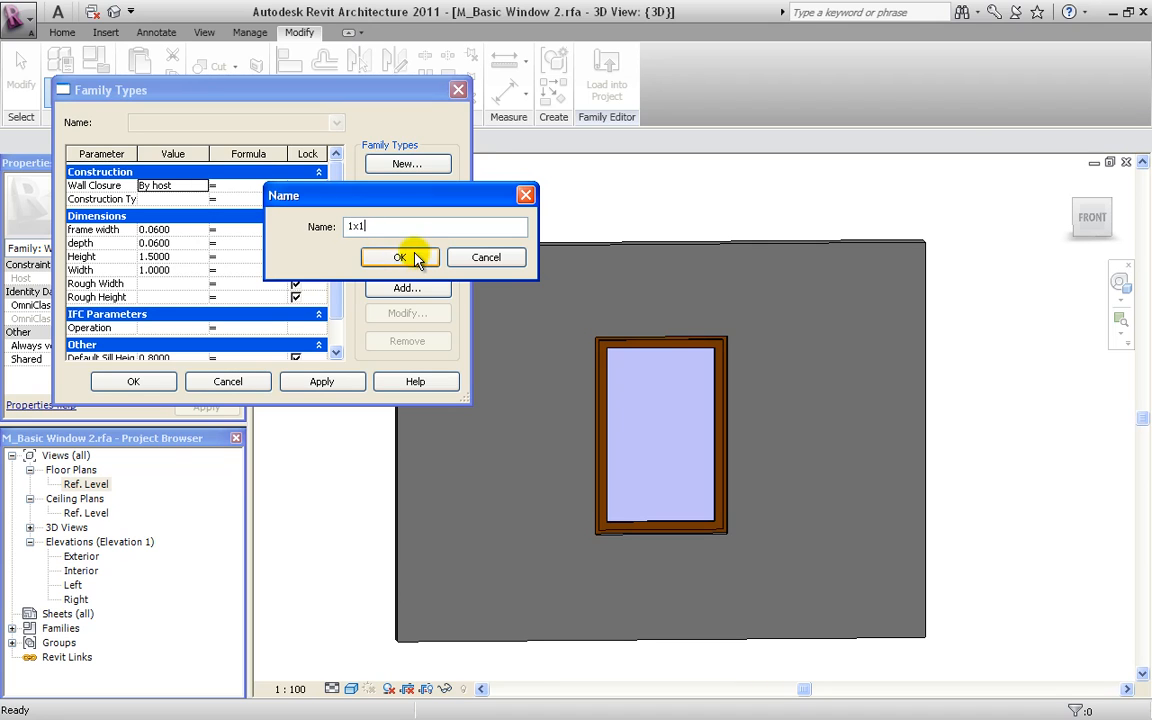
{"action": "left_click", "coordinate": [417, 258]}
{"action": "left_click", "coordinate": [170, 257]}
{"action": "double_click", "coordinate": [173, 258]}
{"action": "type", "text": "1"}
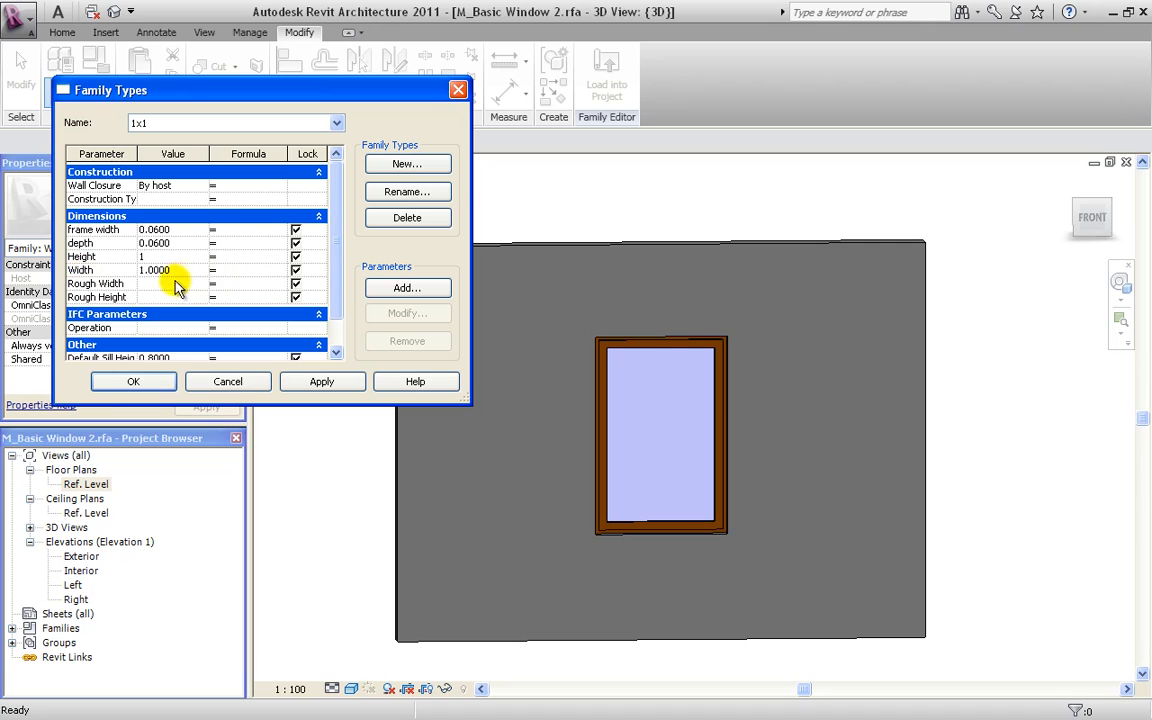
Create a family type named 1x2 and set its height to 2.
{"action": "left_click", "coordinate": [416, 162]}
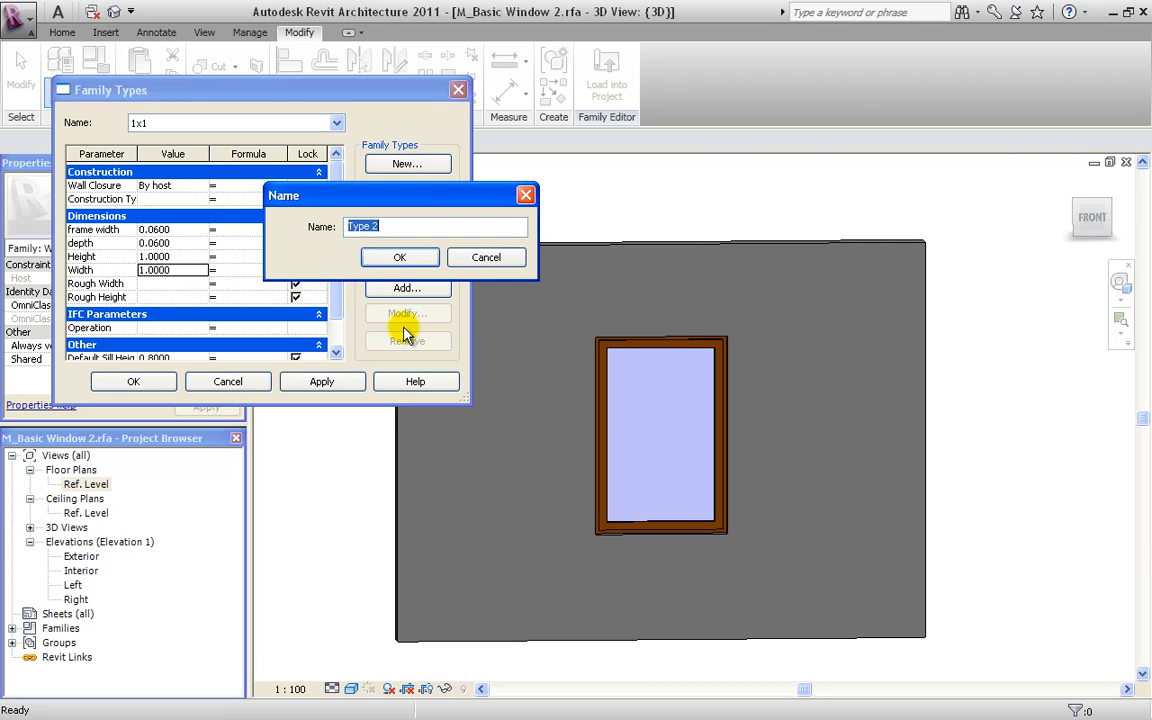
{"action": "type", "text": "1x2"}
{"action": "left_click", "coordinate": [400, 257]}
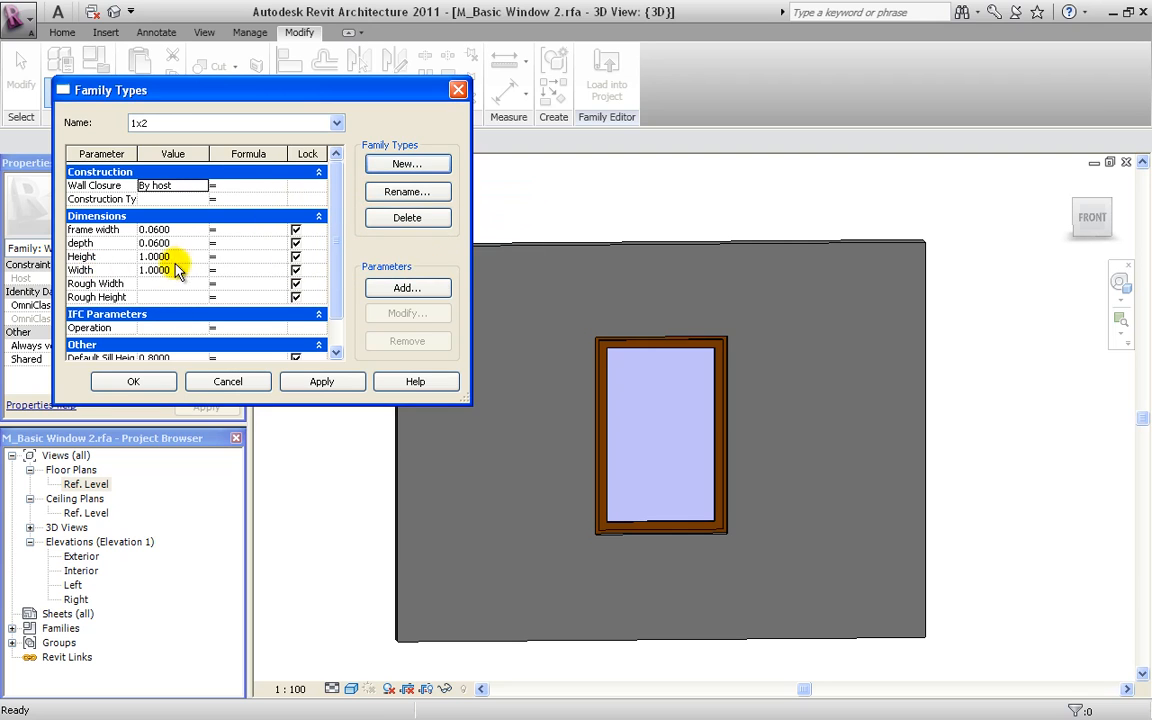
{"action": "left_click", "coordinate": [176, 256]}
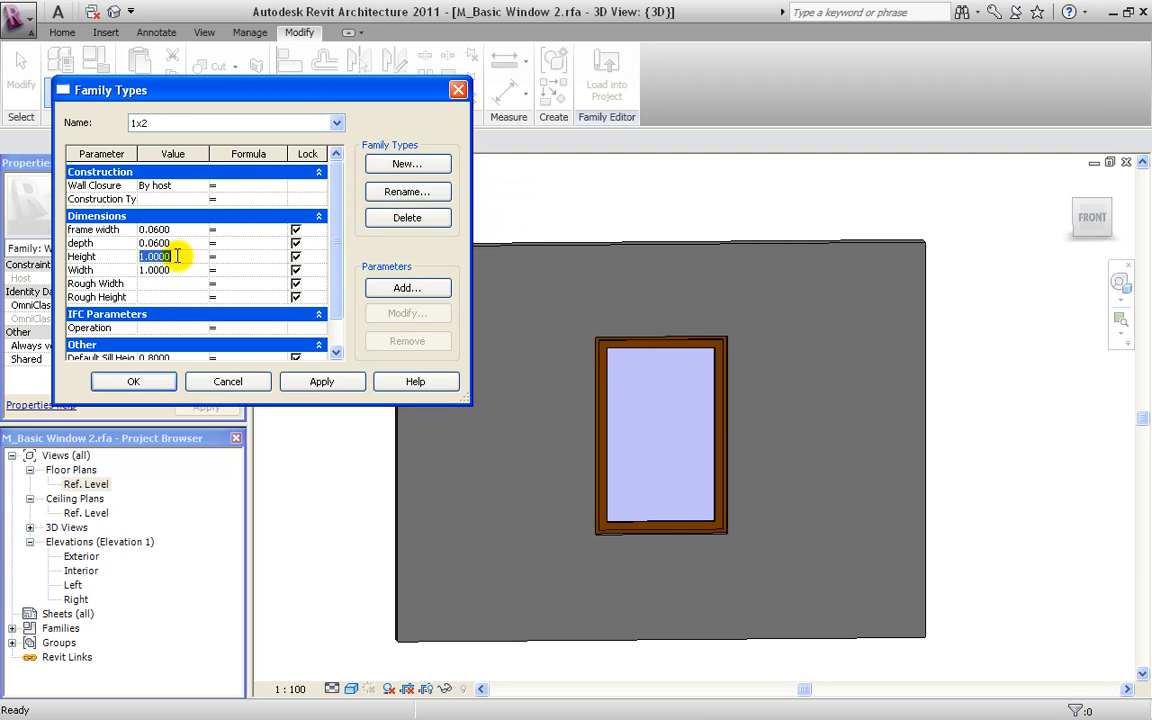
Create a family type named 2x1 with width 2 and height 1, and apply the family types.
{"action": "left_click", "coordinate": [381, 166]}
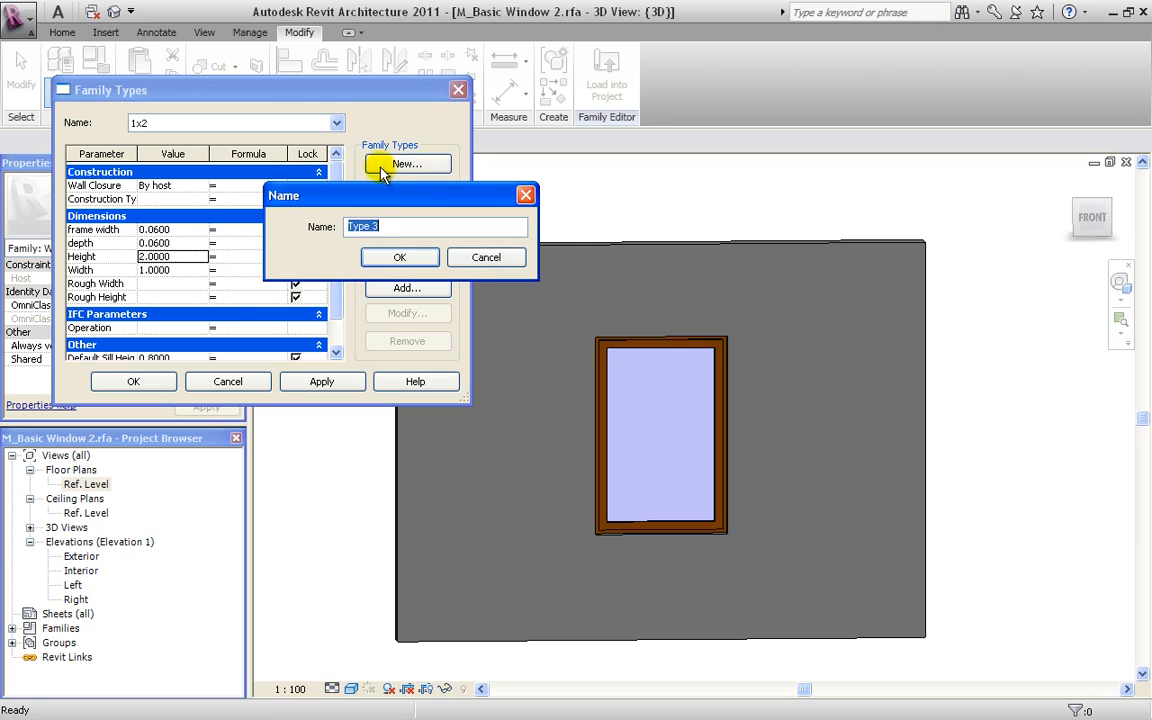
{"action": "left_click", "coordinate": [395, 258]}
{"action": "left_click", "coordinate": [155, 270]}
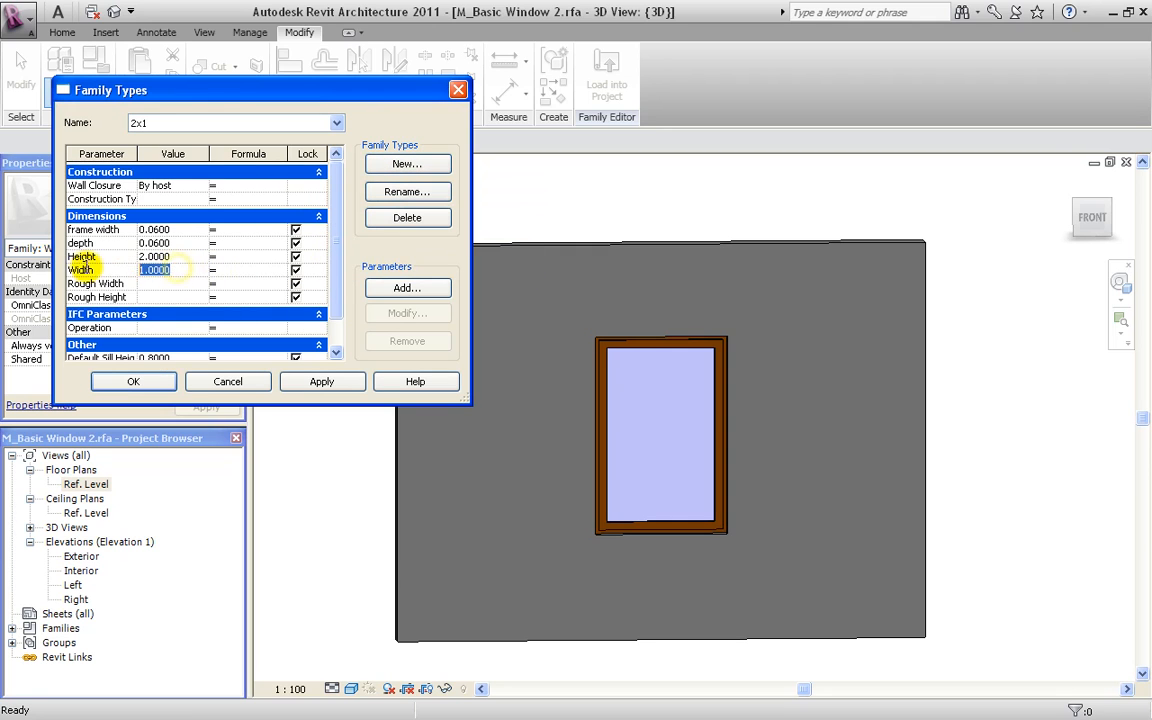
{"action": "type", "text": "2"}
{"action": "left_click_drag", "start_coordinate": [174, 257], "coordinate": [62, 260]}
{"action": "type", "text": "1"}
{"action": "left_click", "coordinate": [324, 386]}
{"action": "left_click", "coordinate": [140, 387]}
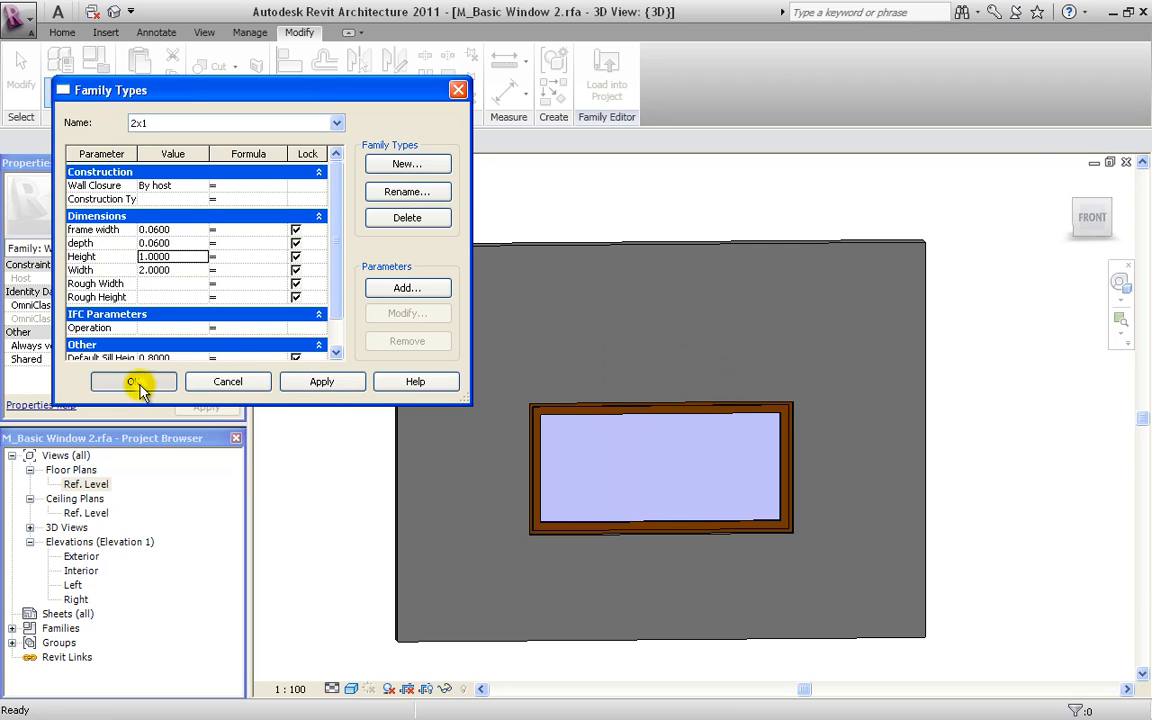
Load the window family into Project1 and place a 1x1 window near the left end of the wall in the Level 1 plan.
{"action": "middle_click_drag", "start_coordinate": [528, 482], "coordinate": [510, 429]}
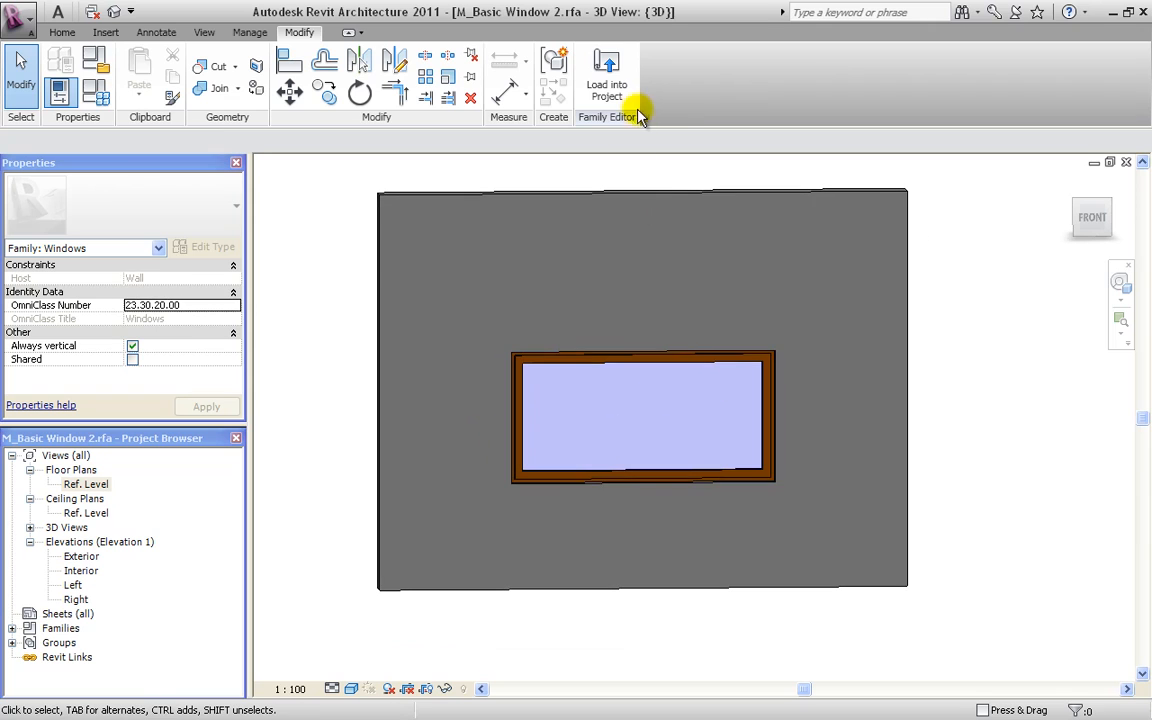
{"action": "left_click", "coordinate": [622, 100]}
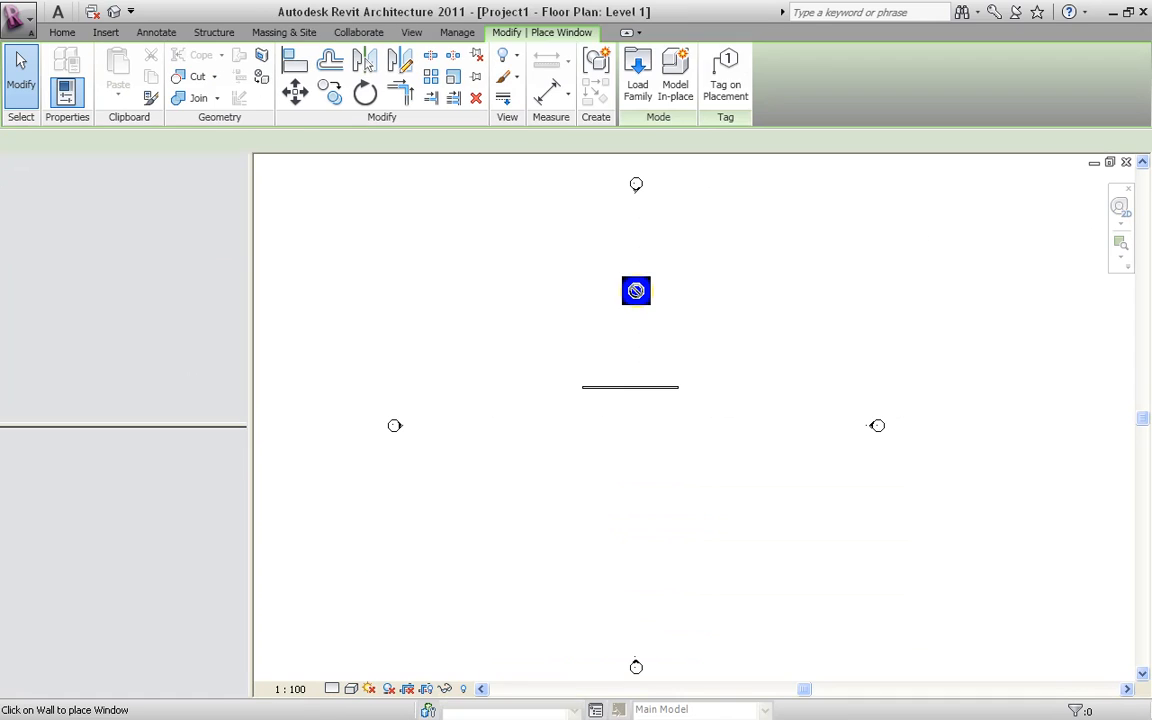
{"action": "scroll", "coordinate": [653, 397], "scroll_direction": "up", "scroll_amount": 5}
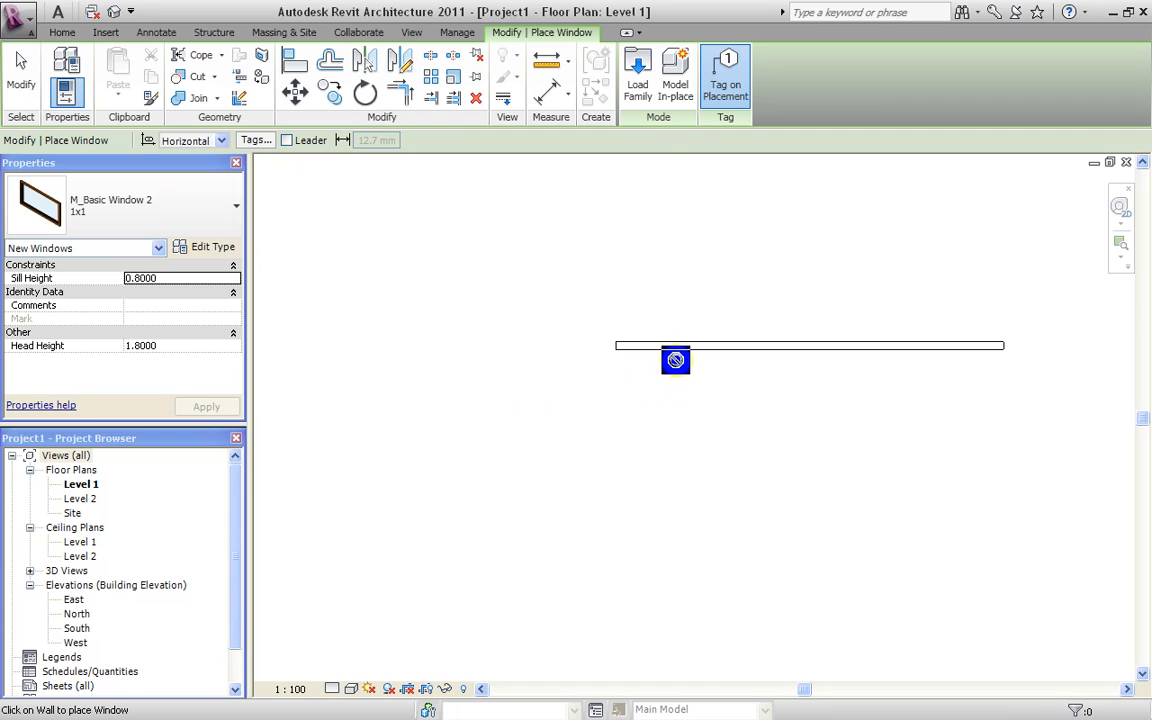
{"action": "left_click", "coordinate": [664, 362]}
Place a 1x2 window about 0.5 to the right of the 1x1 window, and a 2x1 window farther right on the wall.
{"action": "scroll", "coordinate": [686, 372], "scroll_direction": "up", "scroll_amount": 3}
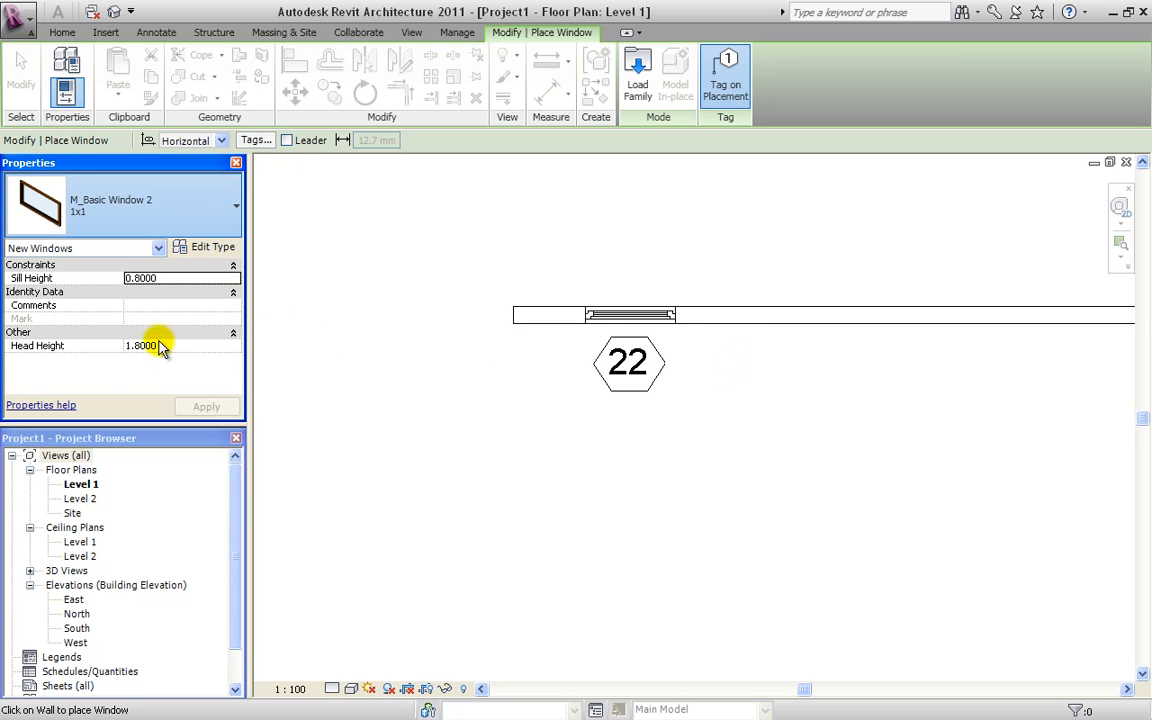
{"action": "left_click", "coordinate": [40, 393]}
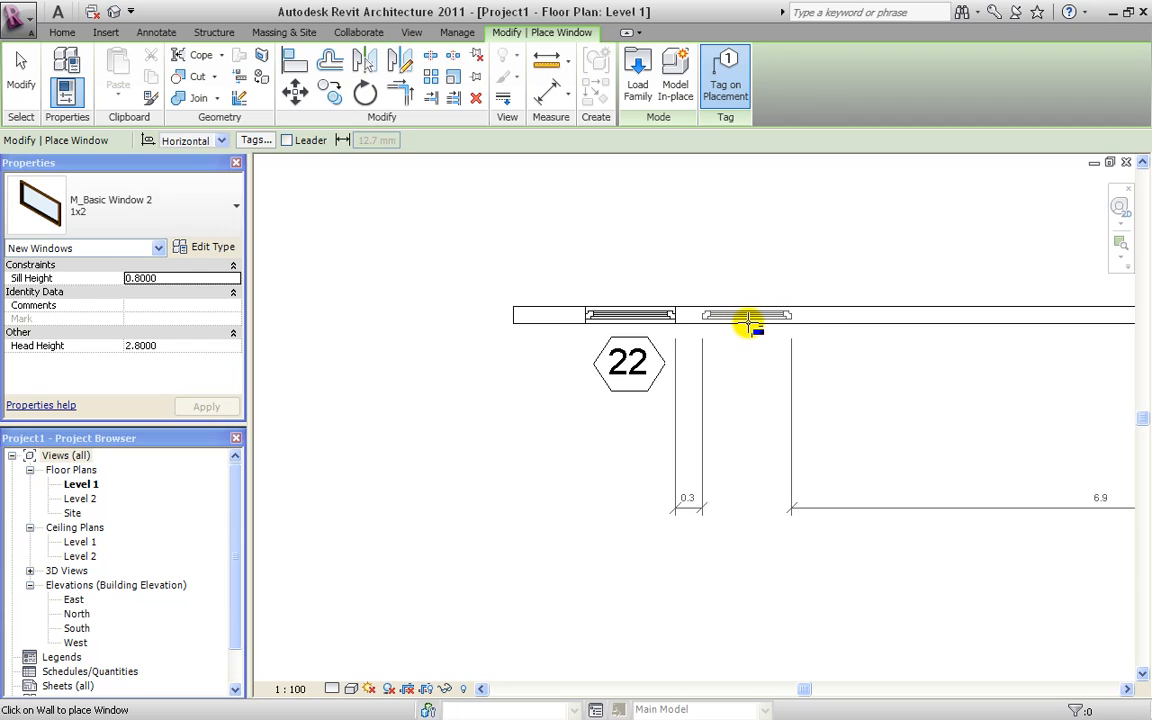
{"action": "left_click", "coordinate": [763, 318]}
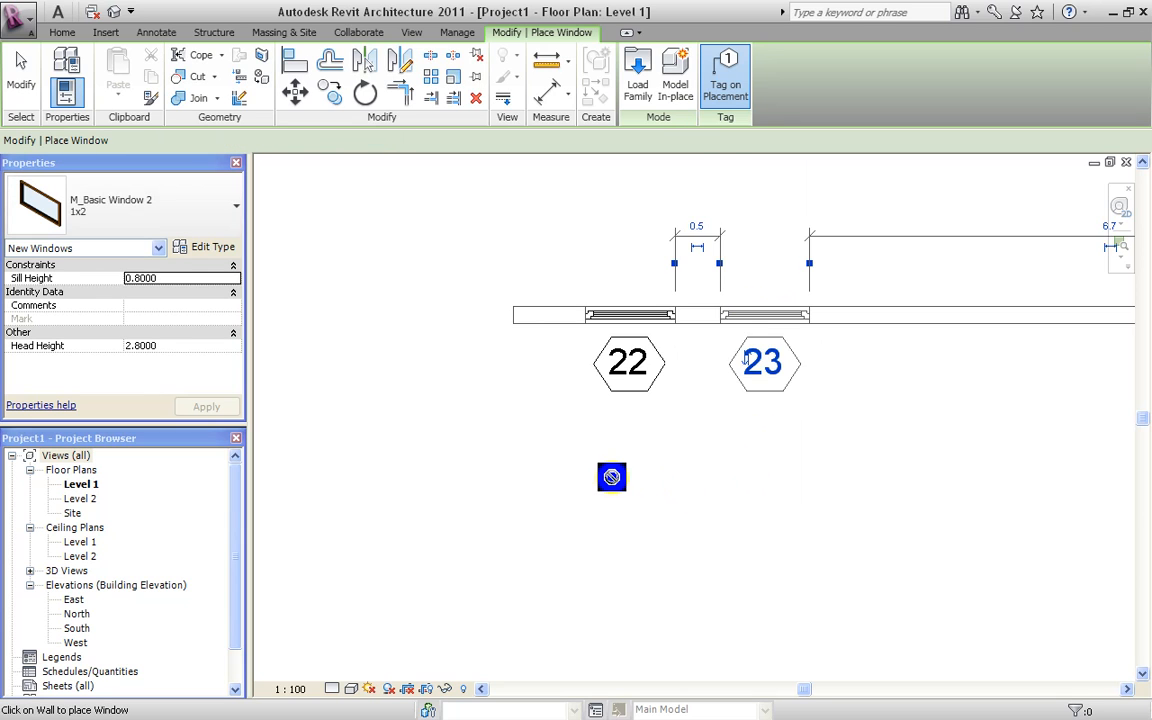
{"action": "scroll", "coordinate": [565, 470], "scroll_direction": "down", "scroll_amount": 2}
{"action": "scroll", "coordinate": [557, 467], "scroll_direction": "down", "scroll_amount": 1}
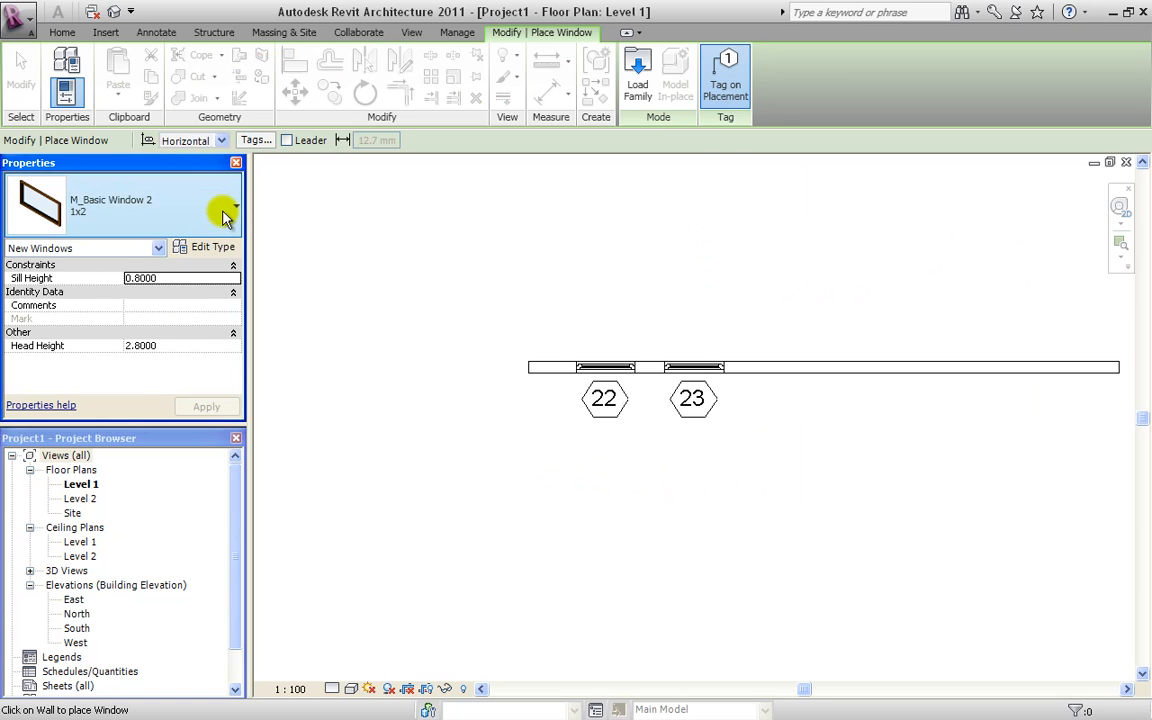
{"action": "left_click", "coordinate": [52, 410]}
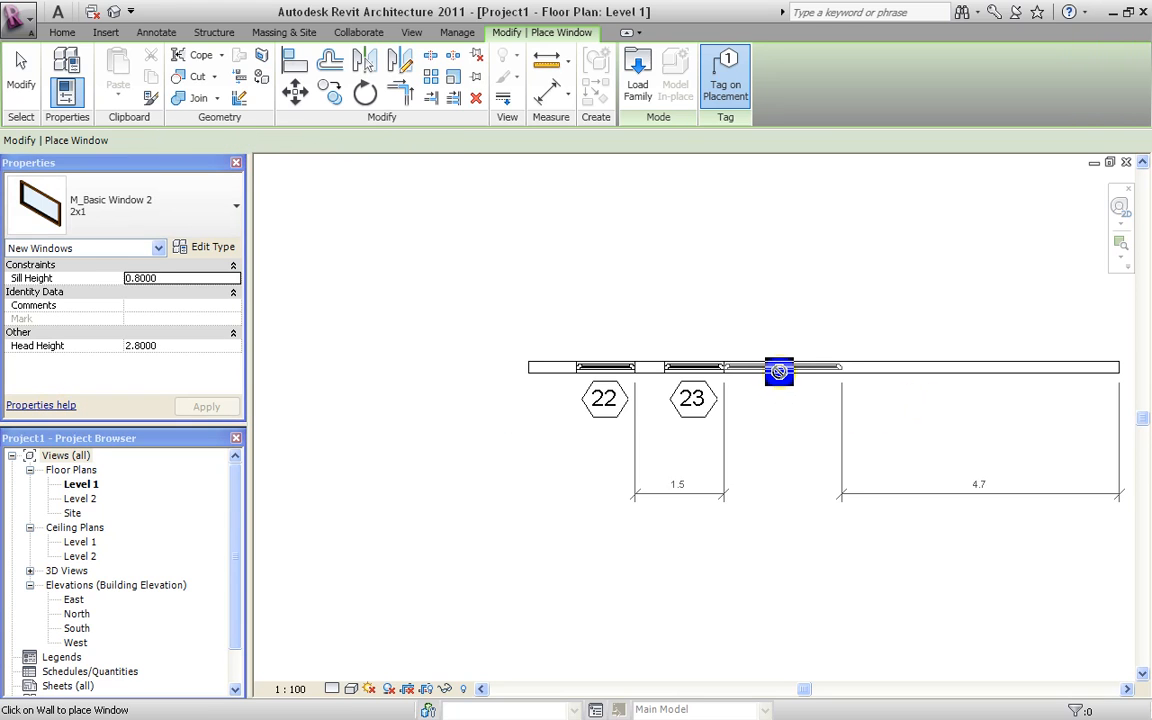
{"action": "left_click", "coordinate": [829, 372]}
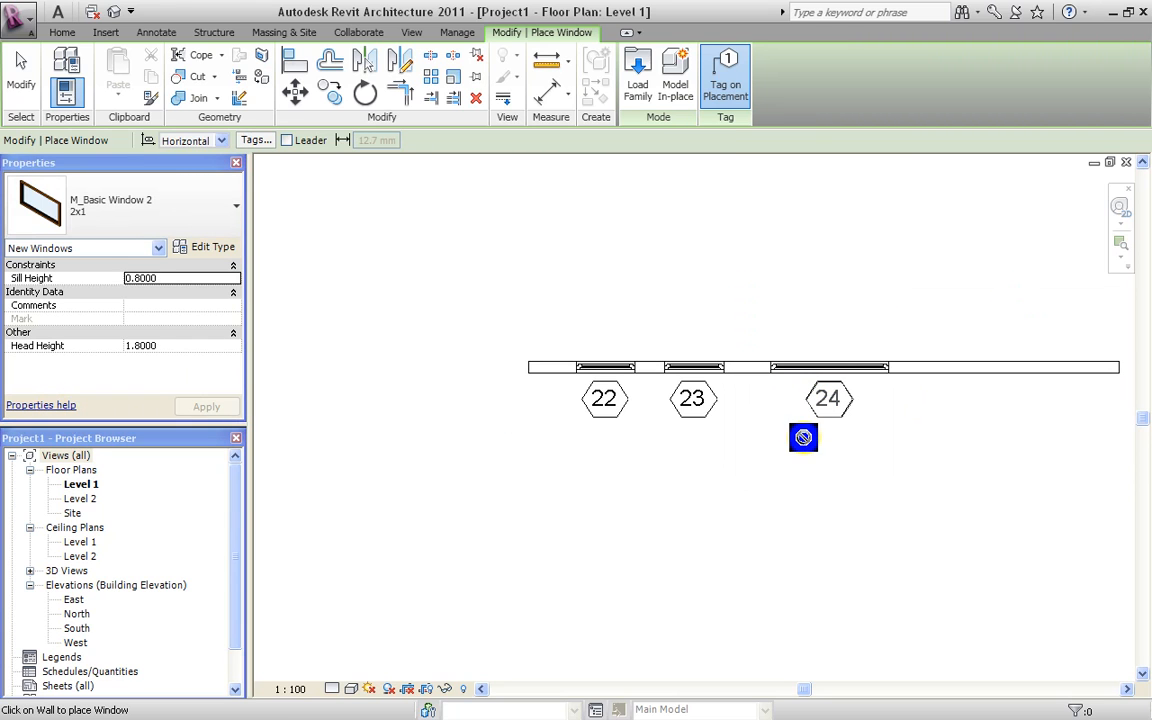
Open the project's 3D view, end window placement, and examine the three placed windows in the wall.
{"action": "left_click", "coordinate": [113, 13]}
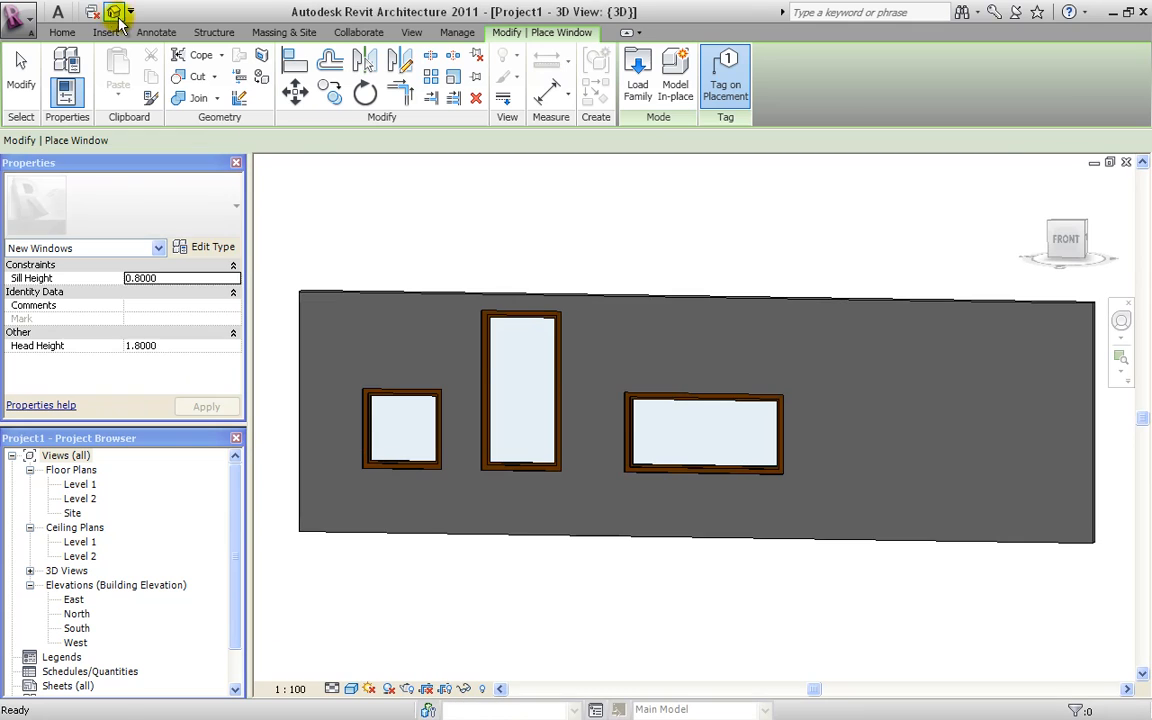
{"action": "key", "text": "Escape"}
{"action": "middle_click_drag", "start_coordinate": [549, 466], "coordinate": [586, 463], "text": "shift"}
{"action": "scroll", "coordinate": [540, 476], "scroll_direction": "up", "scroll_amount": 5}
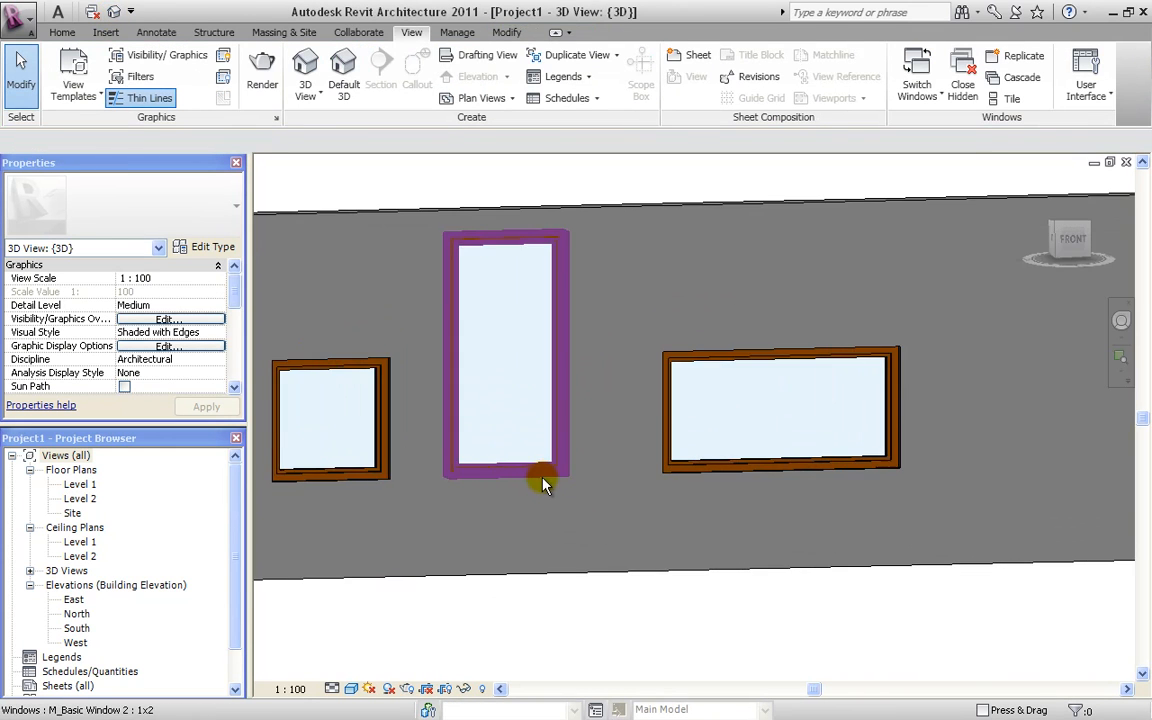
{"action": "scroll", "coordinate": [808, 438], "scroll_direction": "down", "scroll_amount": 4}
{"action": "middle_click_drag", "start_coordinate": [813, 473], "coordinate": [674, 437], "text": "shift"}
{"action": "left_click", "coordinate": [686, 437]}
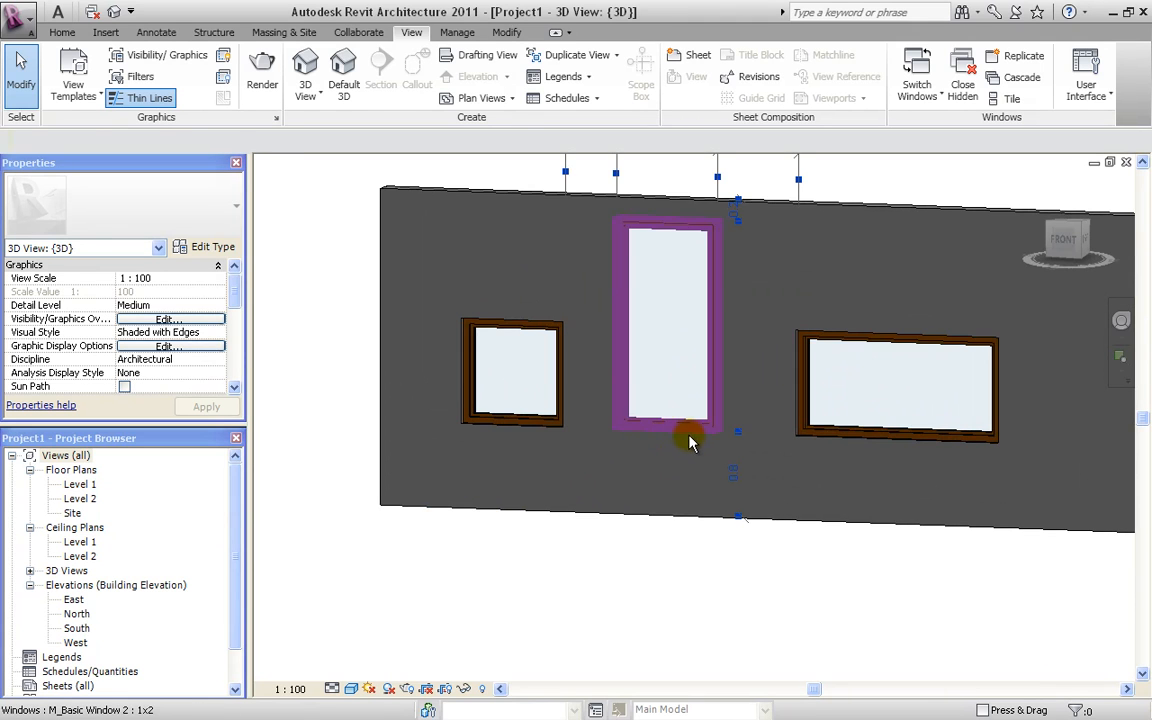
Move the 1x2 window slightly along the wall toward the 2x1 window and deselect it.
{"action": "left_click_drag", "start_coordinate": [681, 429], "coordinate": [711, 463]}
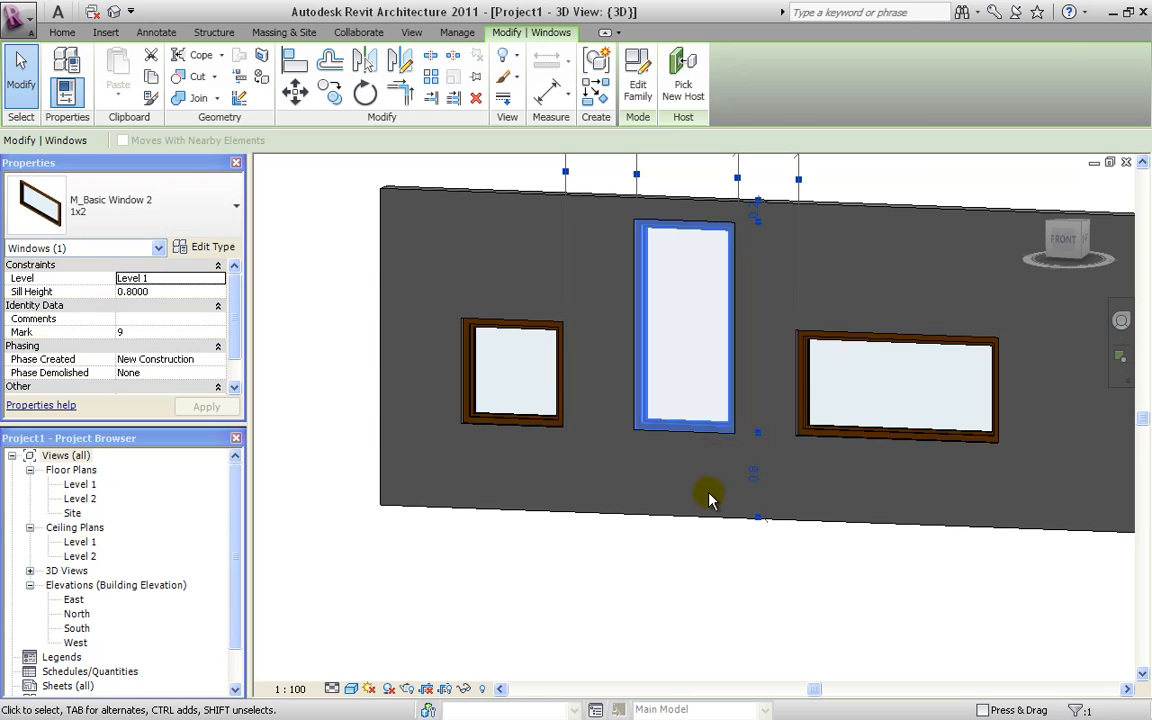
{"action": "left_click", "coordinate": [694, 540]}
Duplicate the 1x1 window's type under the name "1x1 thick frame".
{"action": "scroll", "coordinate": [495, 467], "scroll_direction": "up", "scroll_amount": 2}
{"action": "scroll", "coordinate": [499, 464], "scroll_direction": "up", "scroll_amount": 1}
{"action": "left_click", "coordinate": [514, 389]}
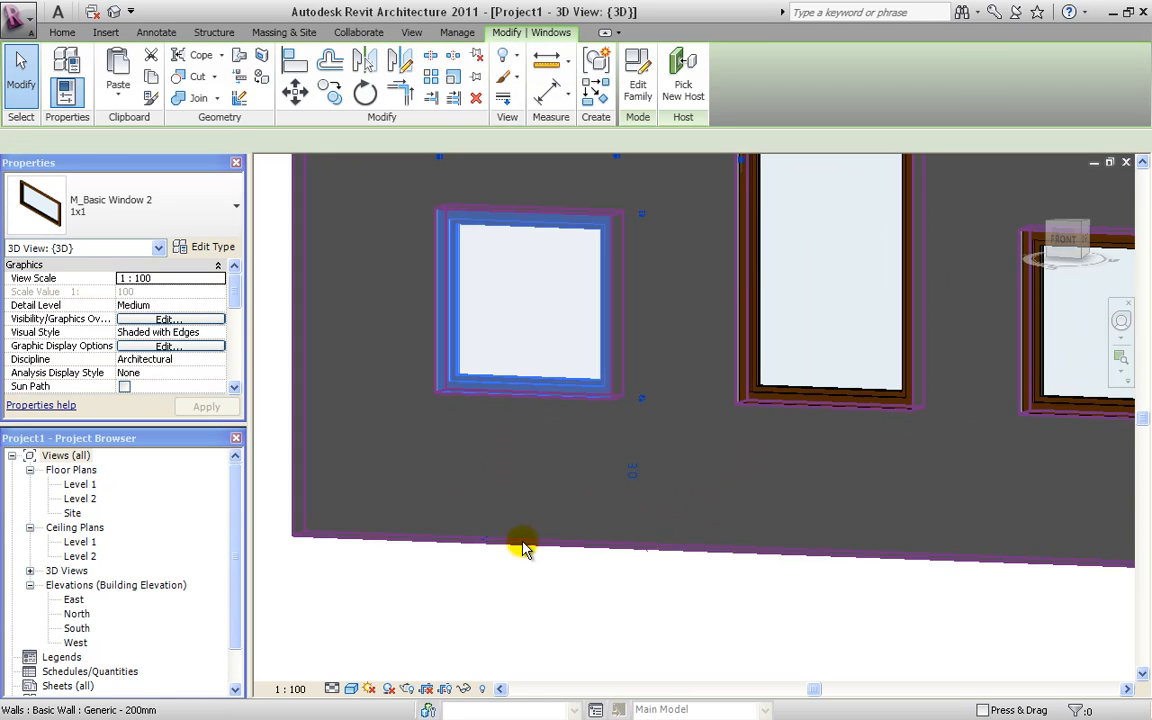
{"action": "scroll", "coordinate": [522, 543], "scroll_direction": "down", "scroll_amount": 3}
{"action": "scroll", "coordinate": [521, 366], "scroll_direction": "up", "scroll_amount": 4}
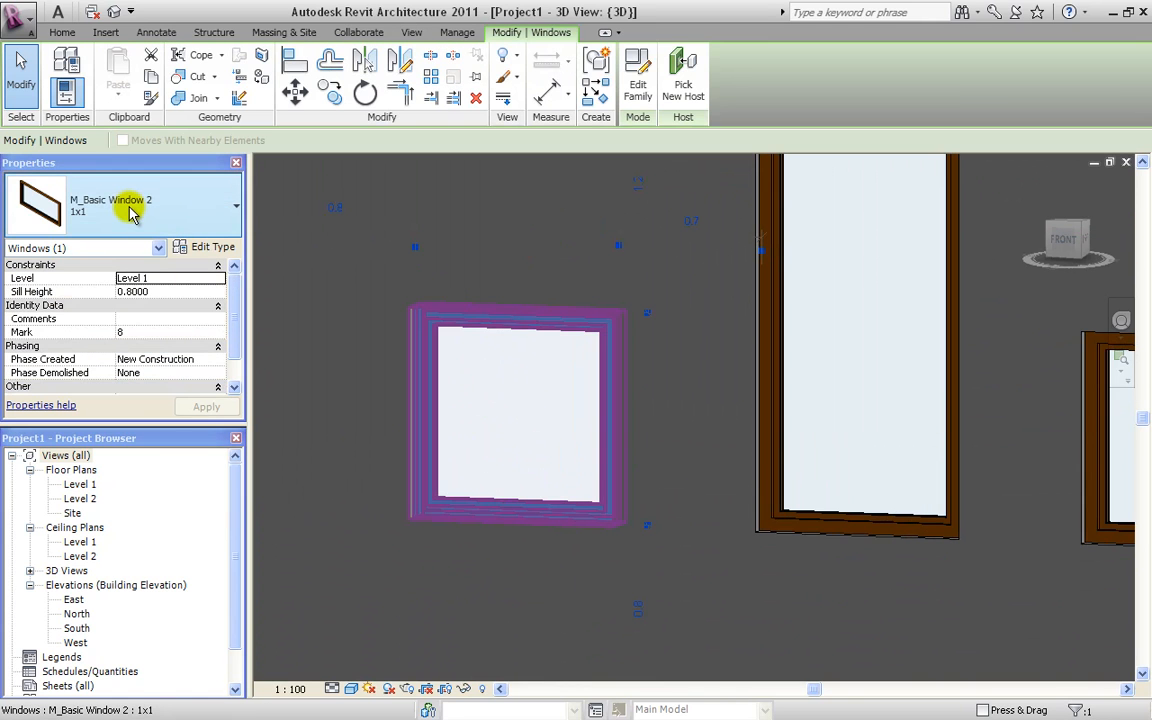
{"action": "left_click", "coordinate": [205, 246]}
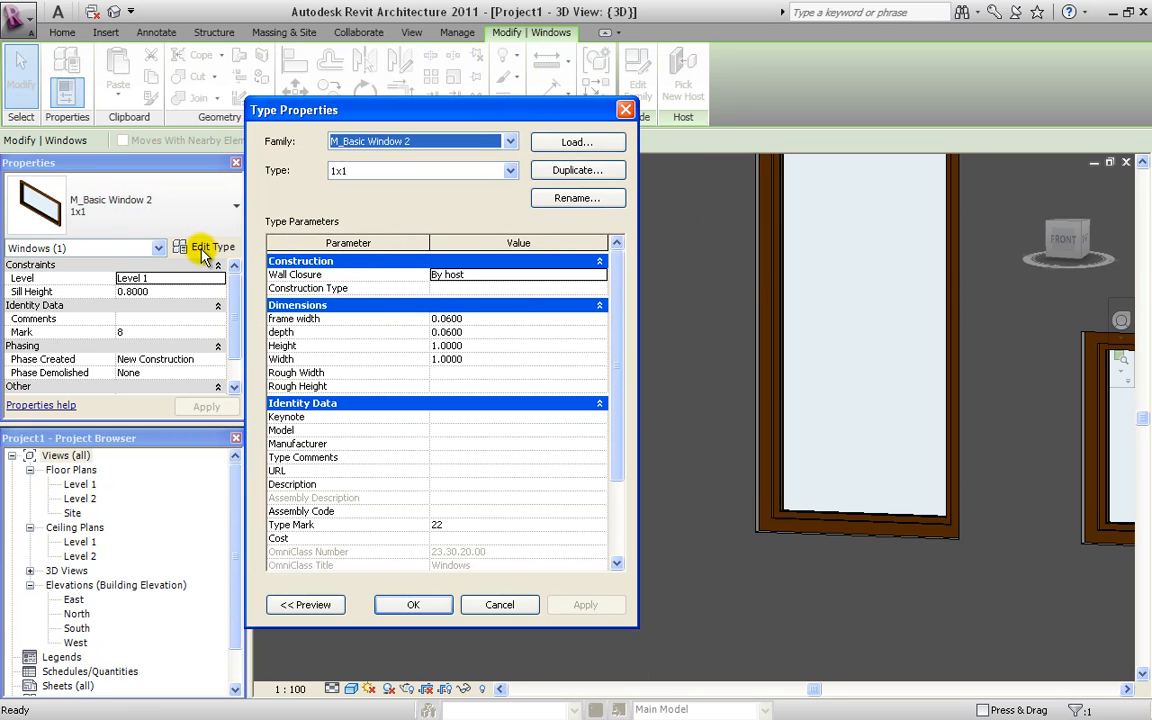
{"action": "left_click", "coordinate": [563, 174]}
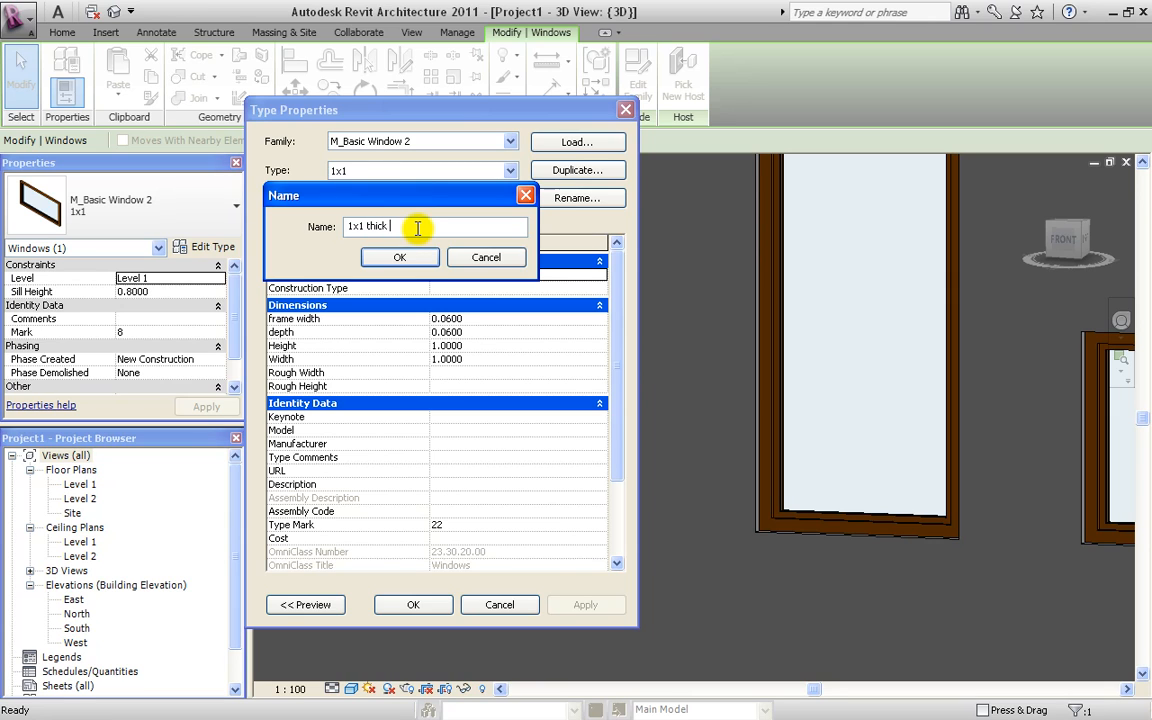
{"action": "left_click", "coordinate": [400, 258]}
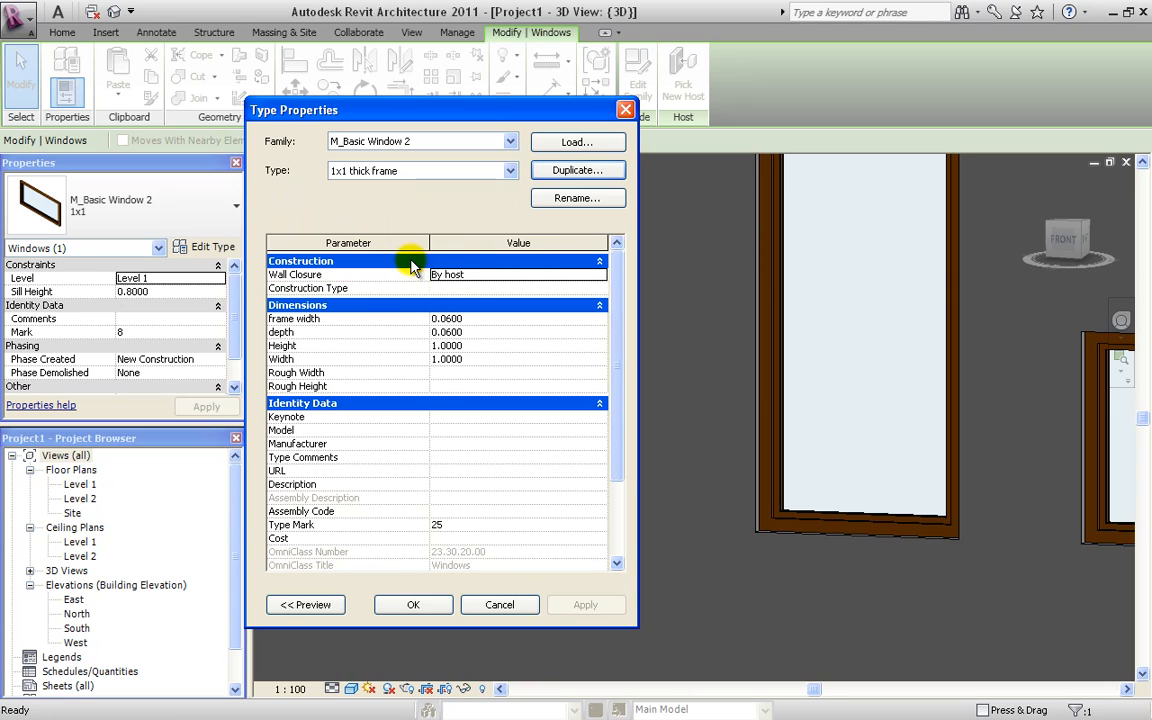
Set the frame width of the 1x1 thick frame type to 0.12 and apply the type properties.
{"action": "left_click", "coordinate": [498, 318]}
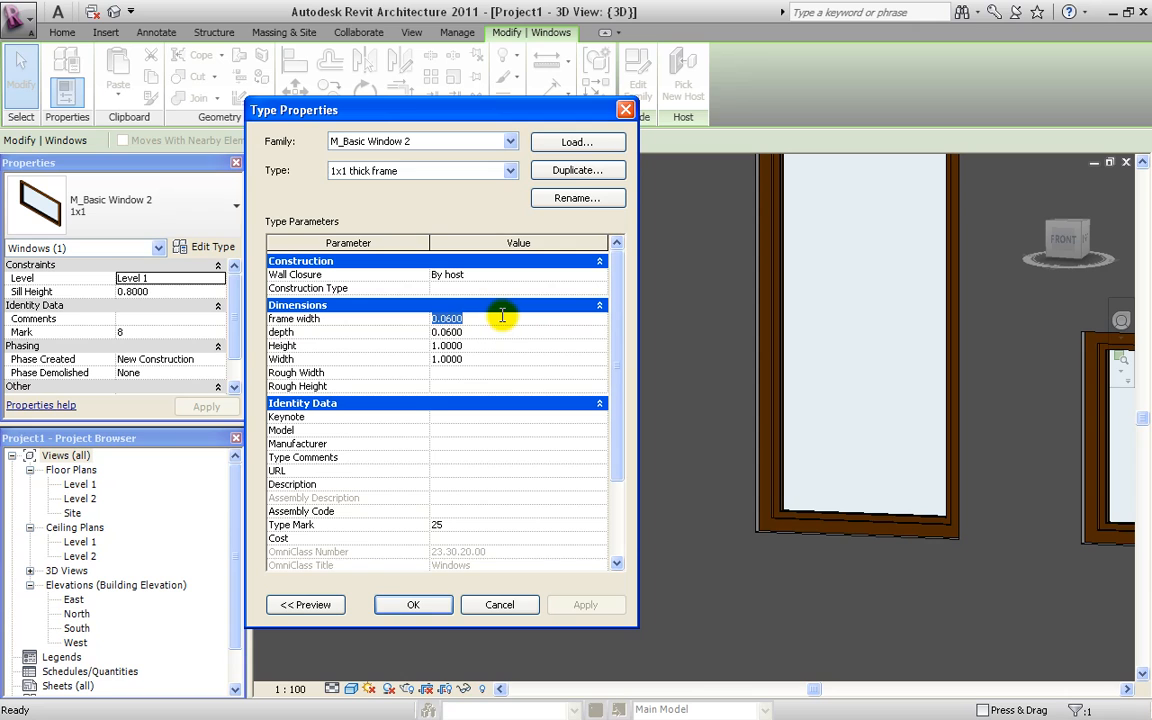
{"action": "type", "text": ".12"}
{"action": "left_click", "coordinate": [590, 605]}
{"action": "left_click", "coordinate": [443, 607]}
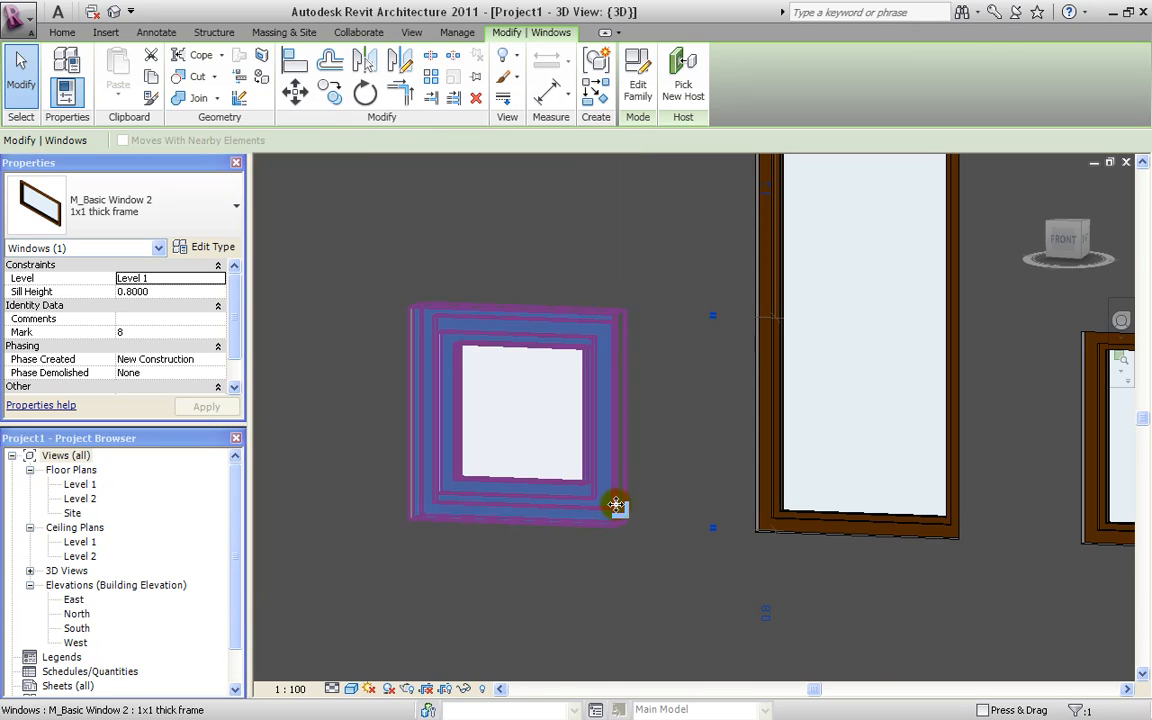
Deselect the window and examine the thickened frame and the other windows from the front and back of the wall.
{"action": "scroll", "coordinate": [617, 510], "scroll_direction": "down", "scroll_amount": 3}
{"action": "left_click", "coordinate": [617, 549]}
{"action": "middle_click_drag", "start_coordinate": [600, 556], "coordinate": [682, 556], "text": "shift"}
{"action": "scroll", "coordinate": [593, 526], "scroll_direction": "up", "scroll_amount": 2}
{"action": "middle_click_drag", "start_coordinate": [591, 531], "coordinate": [940, 543], "text": "shift"}
{"action": "scroll", "coordinate": [860, 510], "scroll_direction": "down", "scroll_amount": 2}
{"action": "middle_click_drag", "start_coordinate": [950, 500], "coordinate": [565, 500]}
{"action": "scroll", "coordinate": [880, 500], "scroll_direction": "up", "scroll_amount": 1}
{"action": "scroll", "coordinate": [878, 500], "scroll_direction": "up", "scroll_amount": 2}
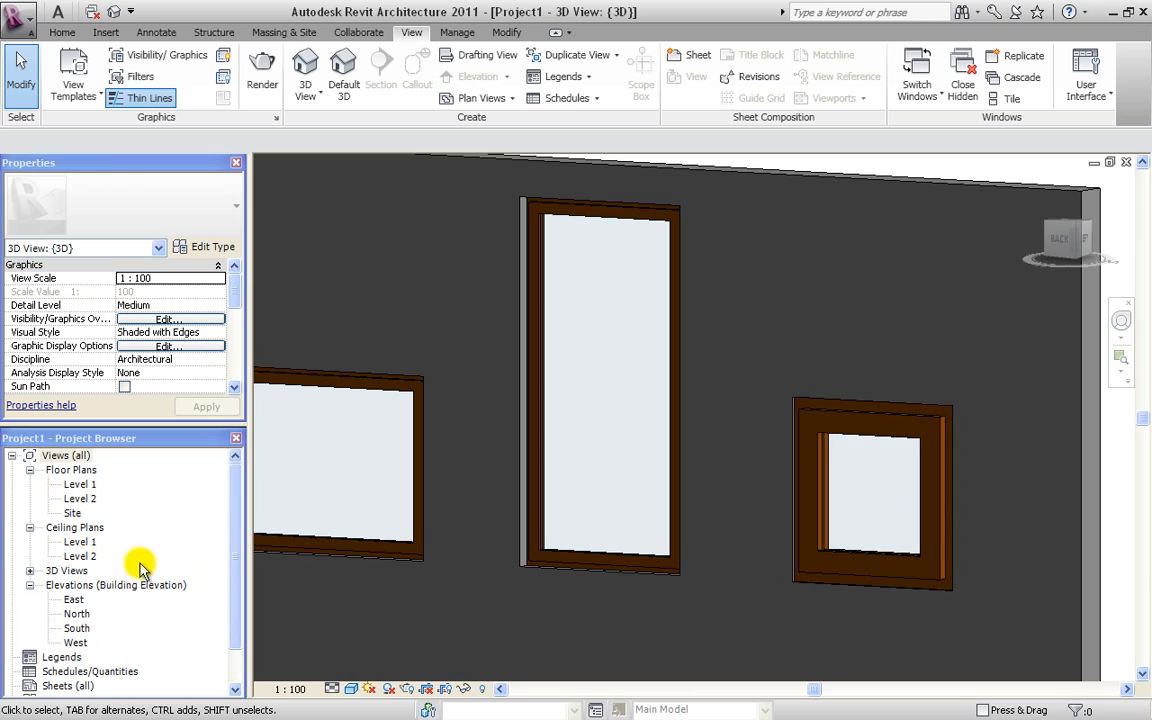
Open the East, North and South elevations in turn and examine how the three windows are drawn in the wall.
{"action": "left_click", "coordinate": [74, 600]}
{"action": "double_click", "coordinate": [74, 600]}
{"action": "double_click", "coordinate": [77, 614]}
{"action": "scroll", "coordinate": [905, 399], "scroll_direction": "up", "scroll_amount": 2}
{"action": "scroll", "coordinate": [586, 481], "scroll_direction": "up", "scroll_amount": 3}
{"action": "double_click", "coordinate": [77, 628]}
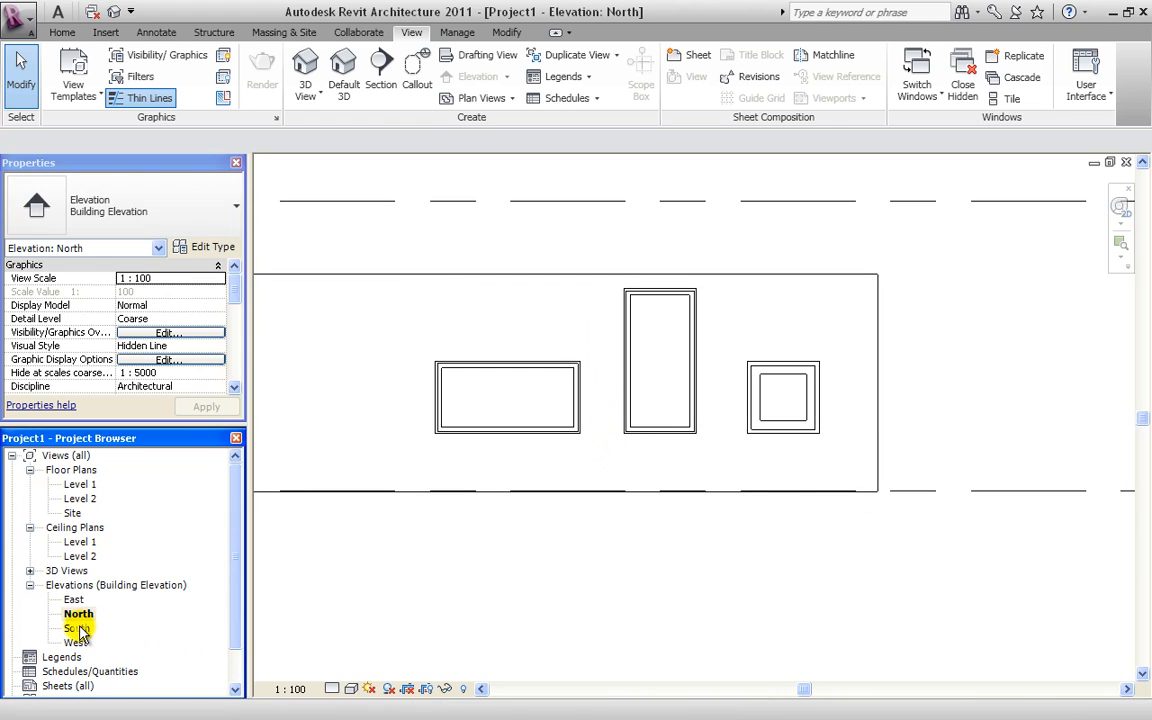
{"action": "scroll", "coordinate": [604, 427], "scroll_direction": "up", "scroll_amount": 5}
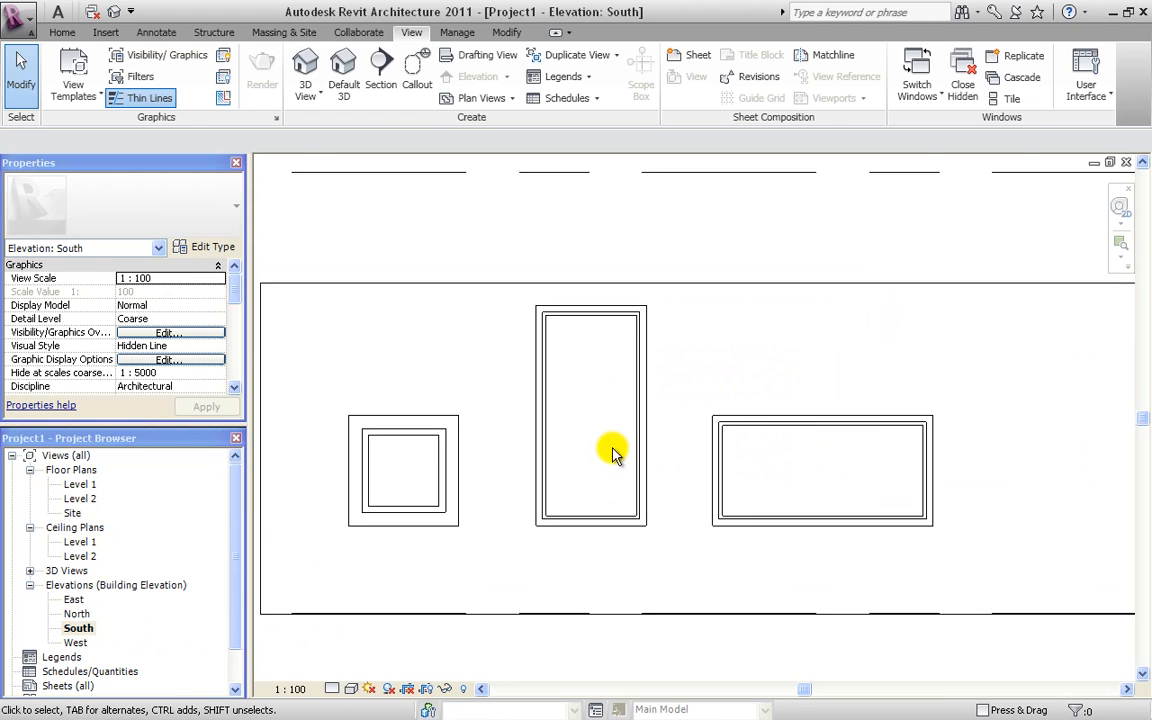